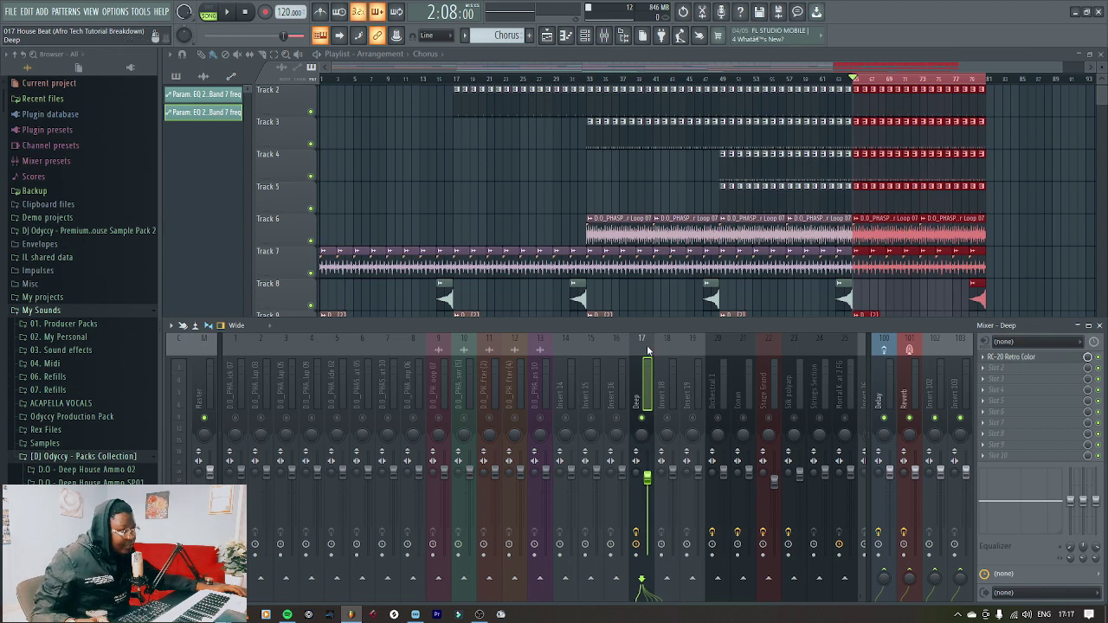
# - Hide the mixer and Playlist, then set the Channel rack filter to All
pyautogui.press('F9')
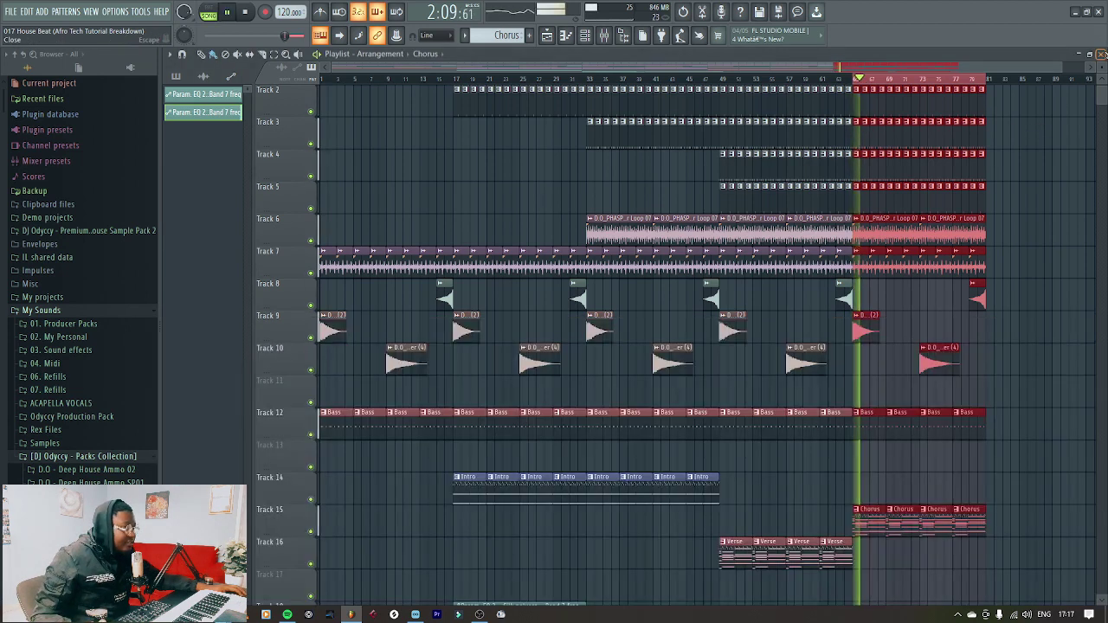
pyautogui.click(1101, 53)
pyautogui.click(260, 60)
pyautogui.click(294, 95)
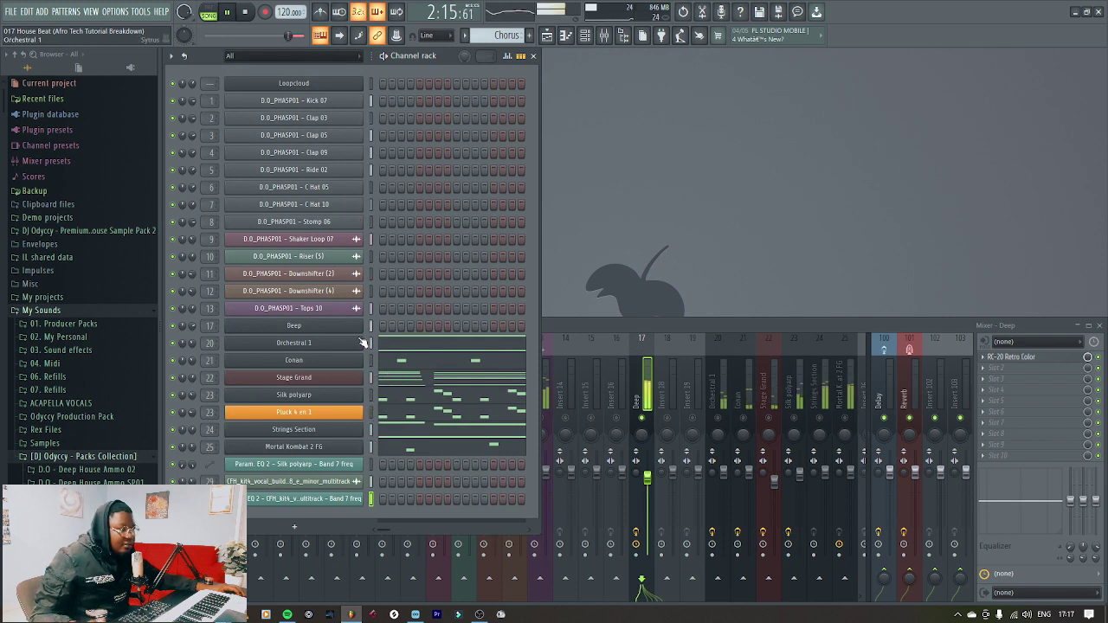
# - View the Deep channel's notes in the piano roll, then close it and stop playback
pyautogui.click(546, 37)
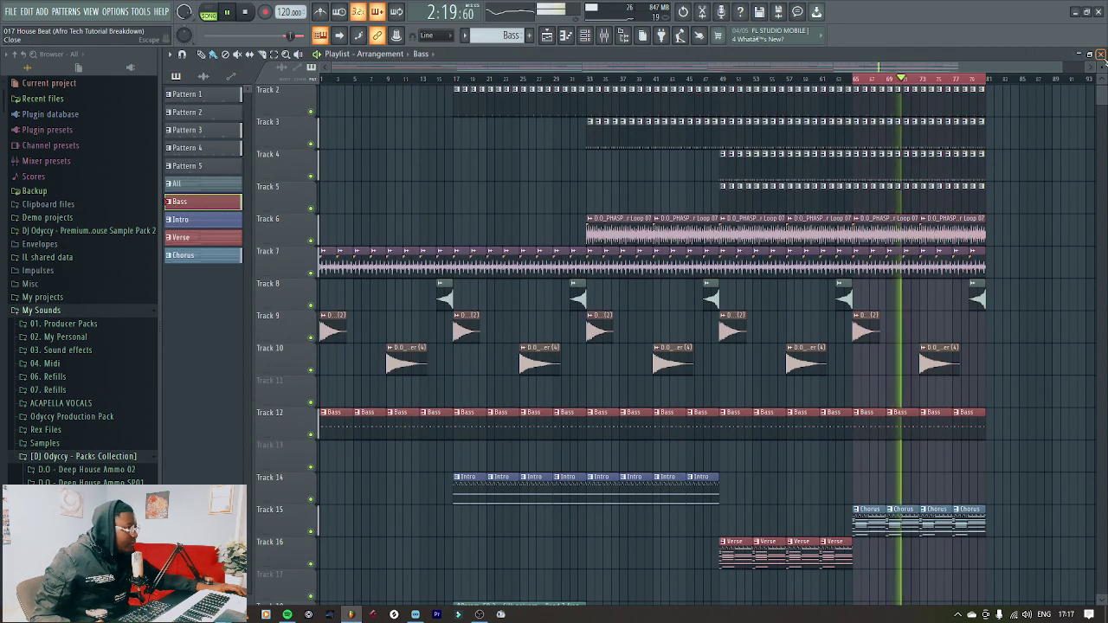
pyautogui.press('F5')
pyautogui.click(376, 327)
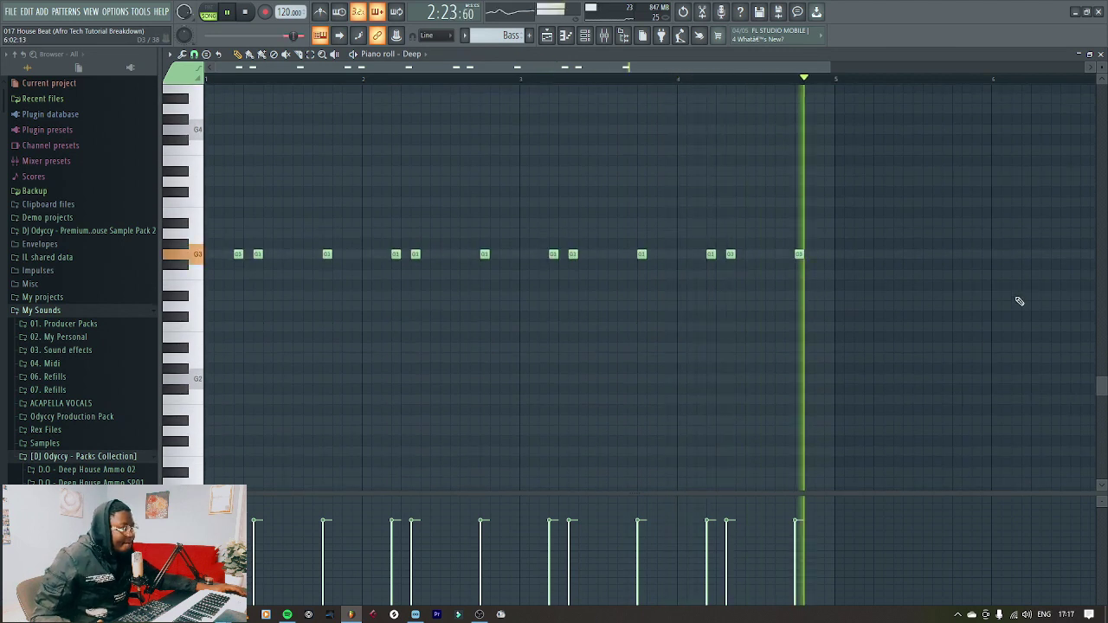
pyautogui.click(1100, 54)
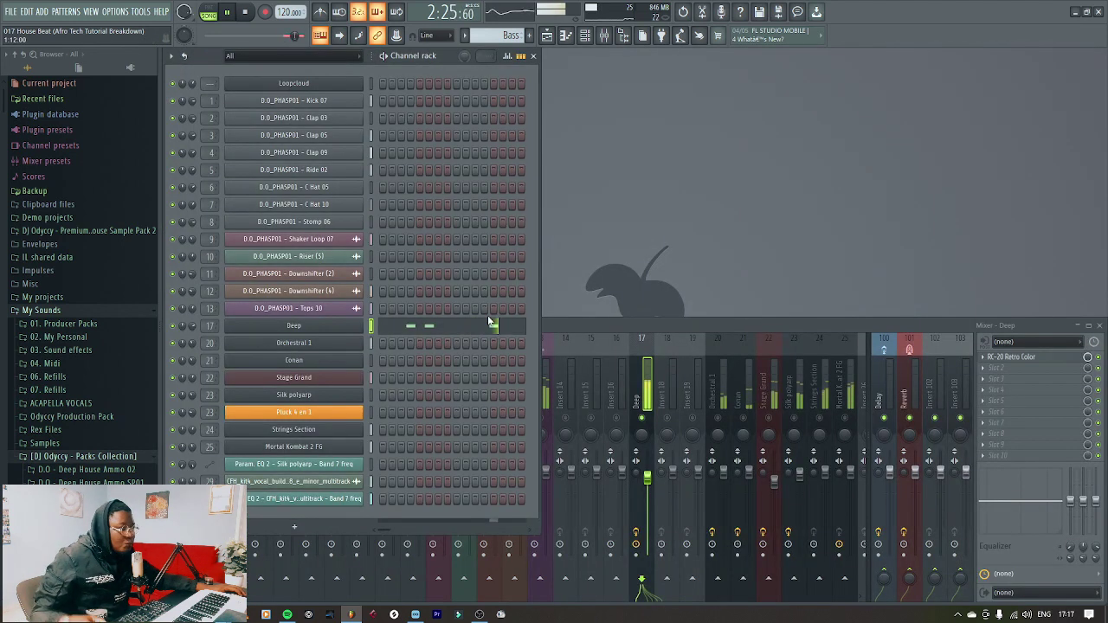
pyautogui.press('space')
# - Load the Deep bass preset into Deep's Sytrus, then play with the mixer in front
pyautogui.click(299, 326)
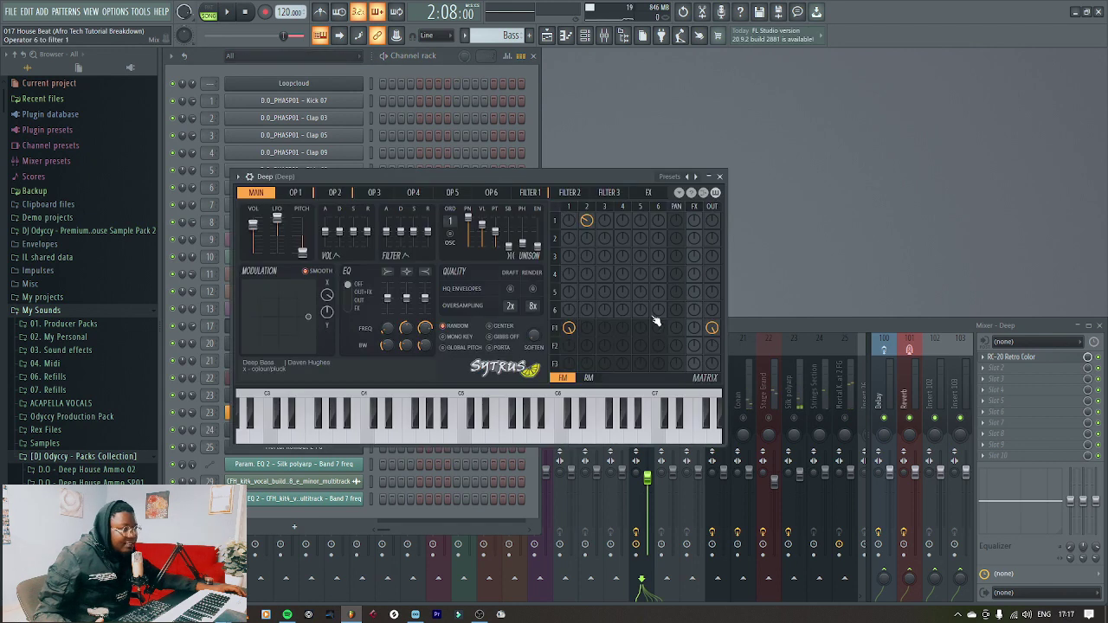
pyautogui.click(690, 177)
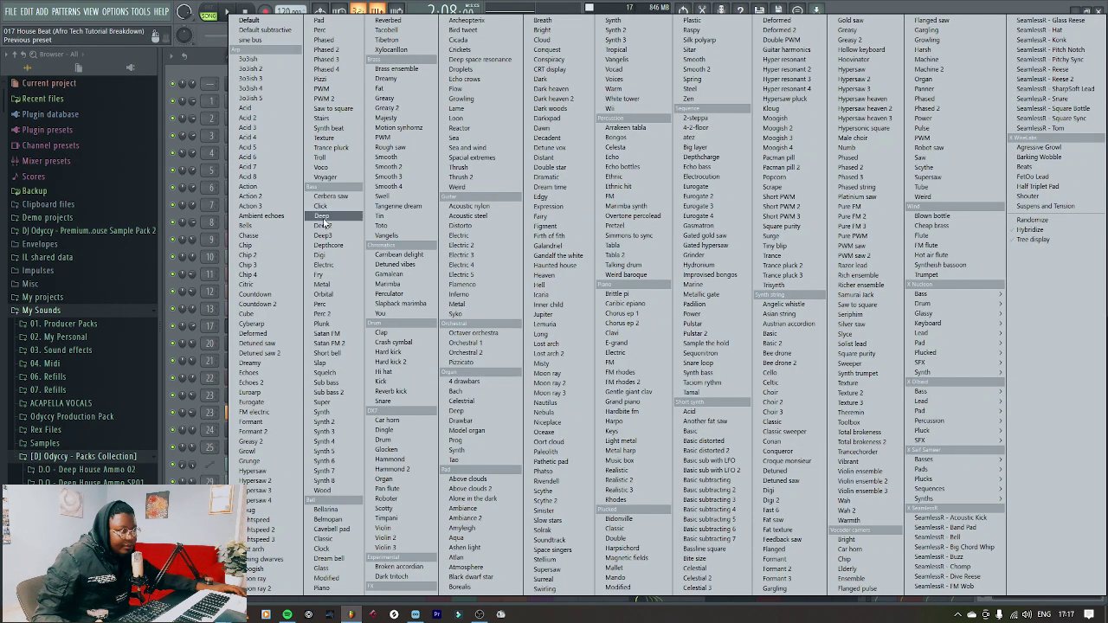
pyautogui.click(264, 558)
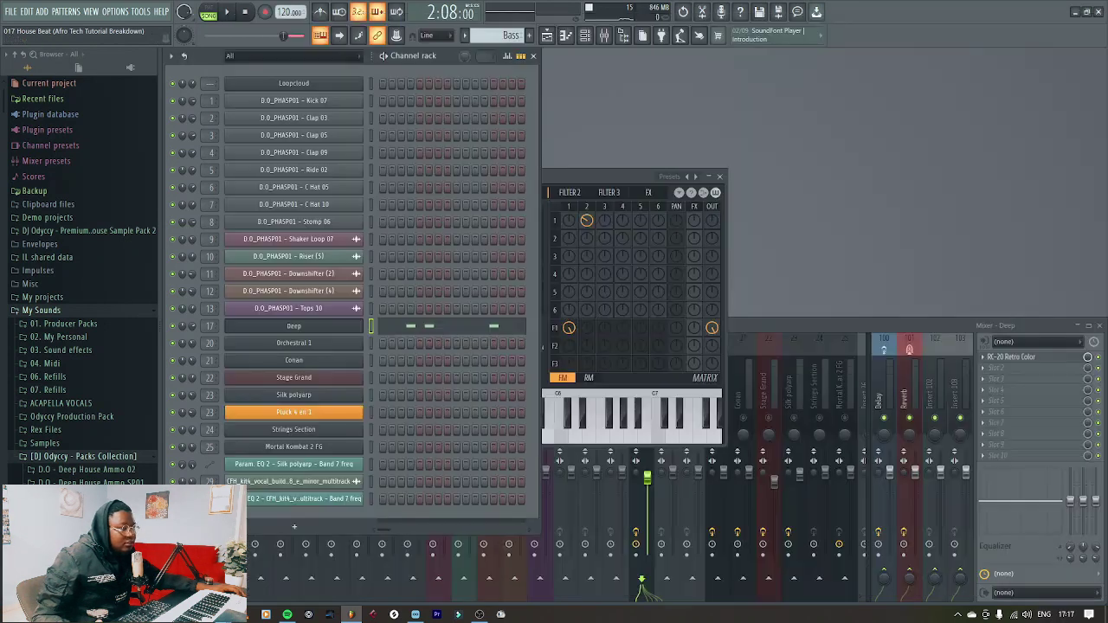
pyautogui.click(721, 177)
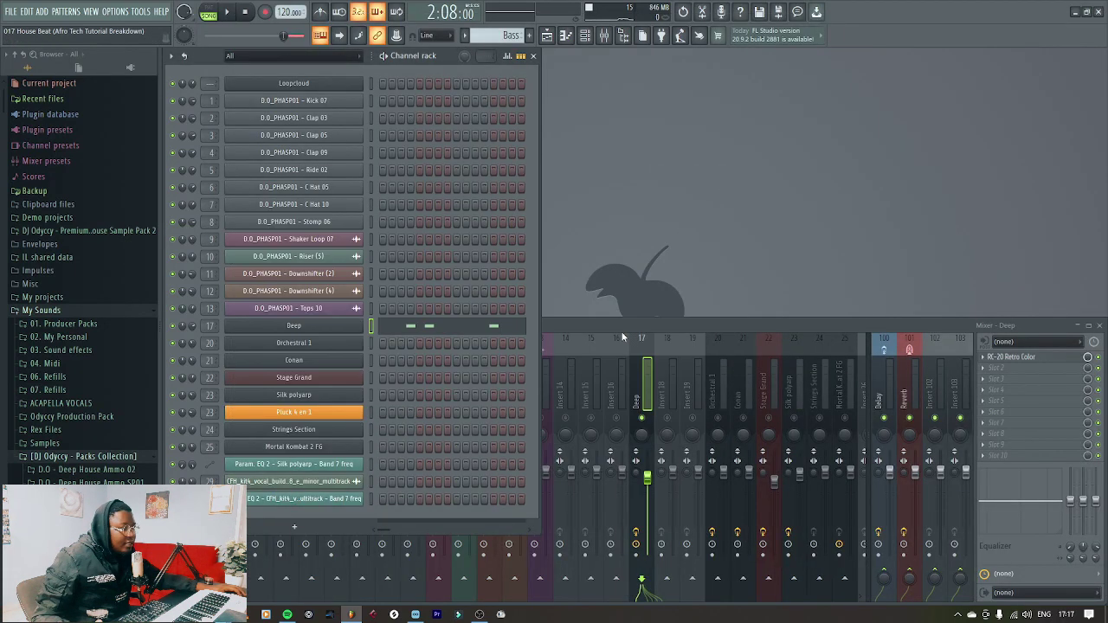
pyautogui.click(617, 322)
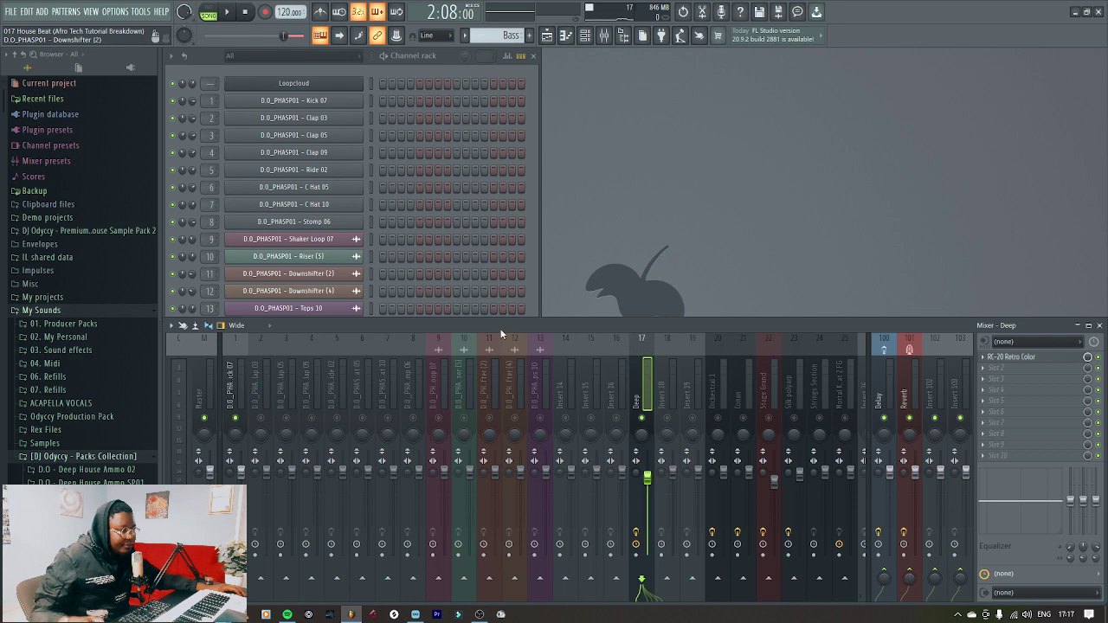
pyautogui.press('space')
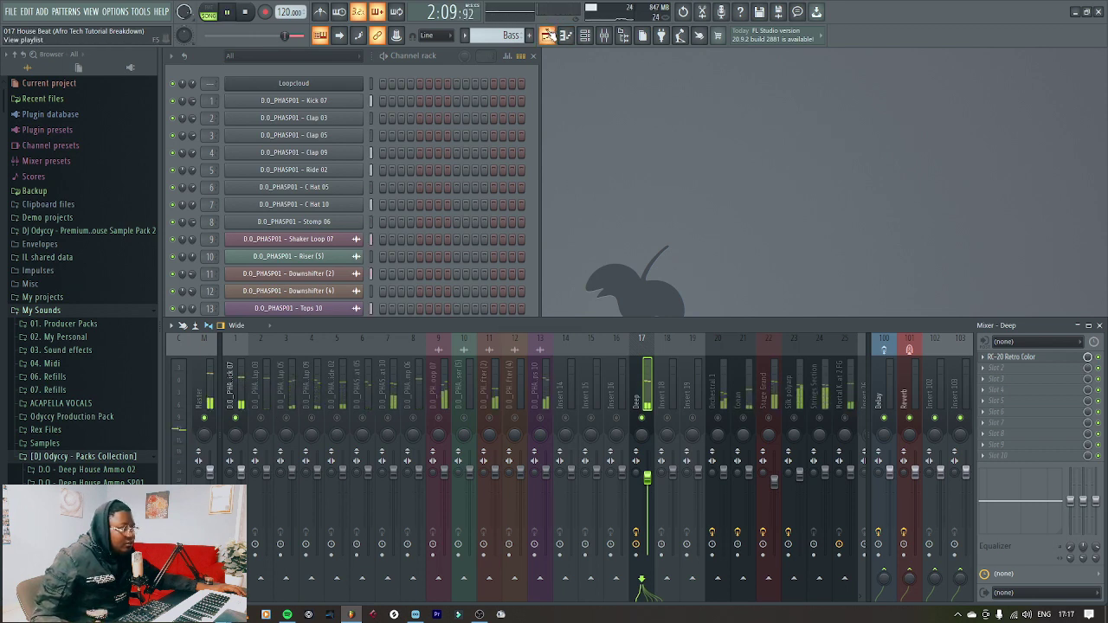
# - Select Pattern 1 in the Playlist, then switch to Pattern 2 from the channel rack
pyautogui.click(548, 34)
pyautogui.scroll(1, 869, 139)
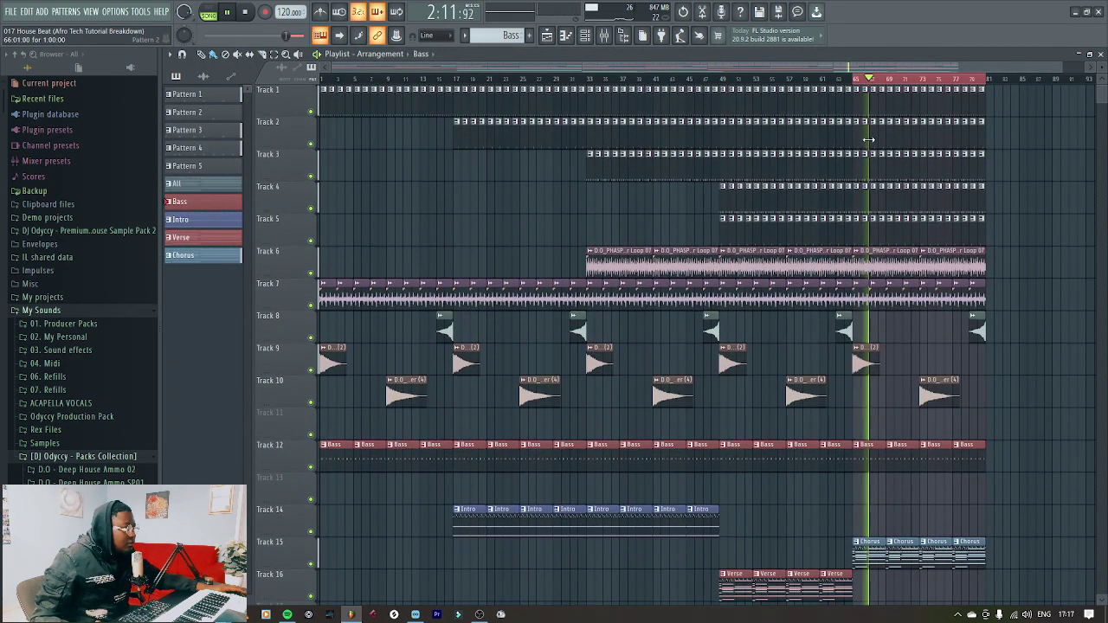
pyautogui.click(855, 102)
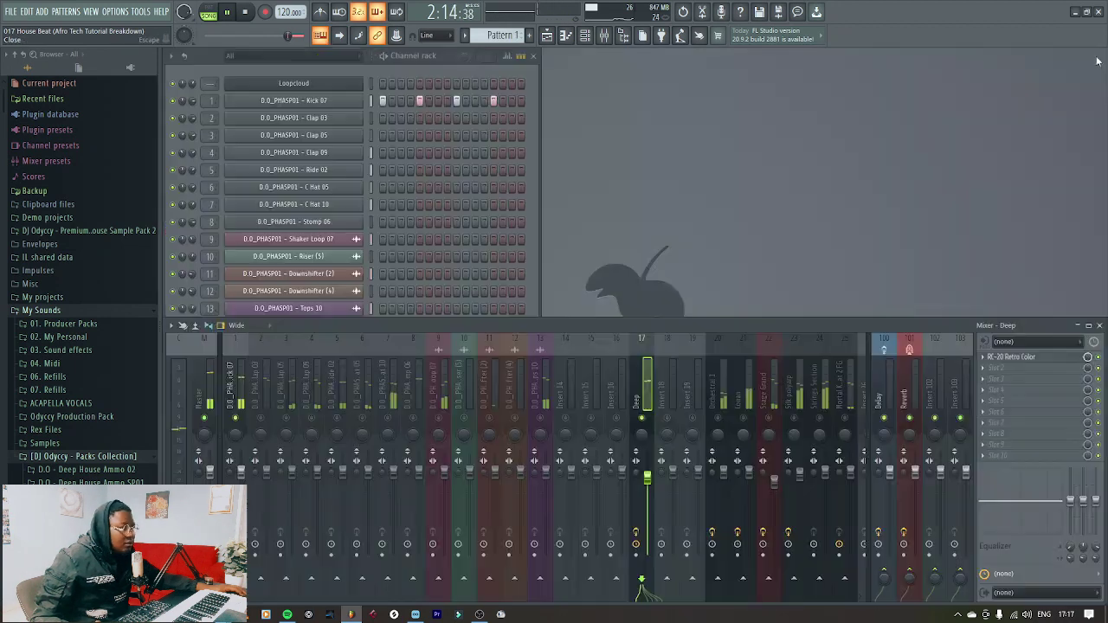
pyautogui.click(1100, 53)
pyautogui.click(344, 105)
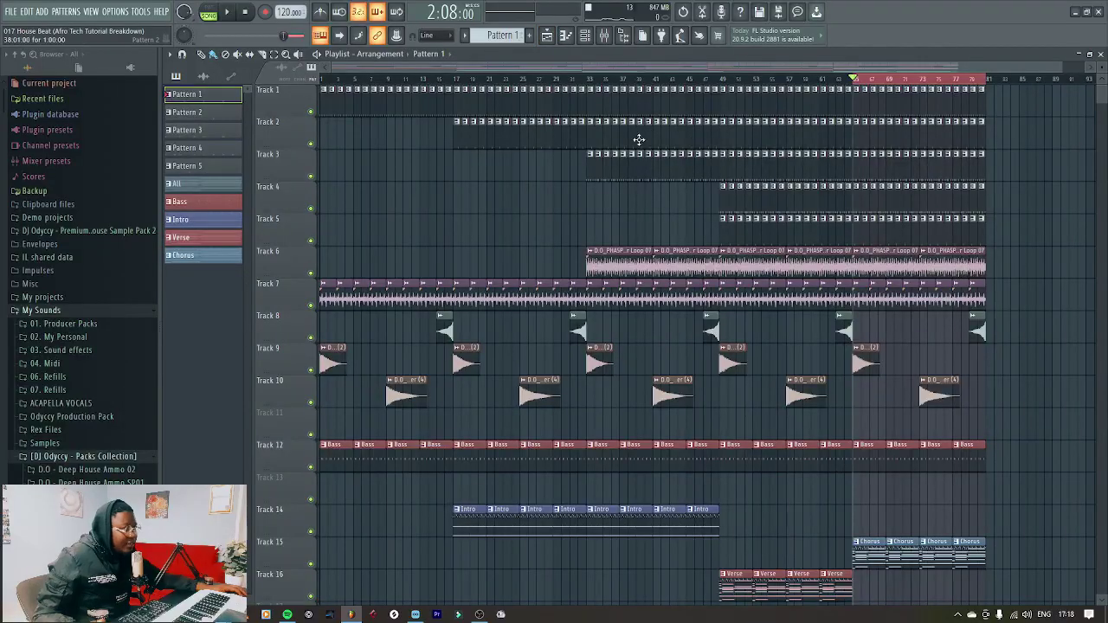
pyautogui.press('KP_Add')
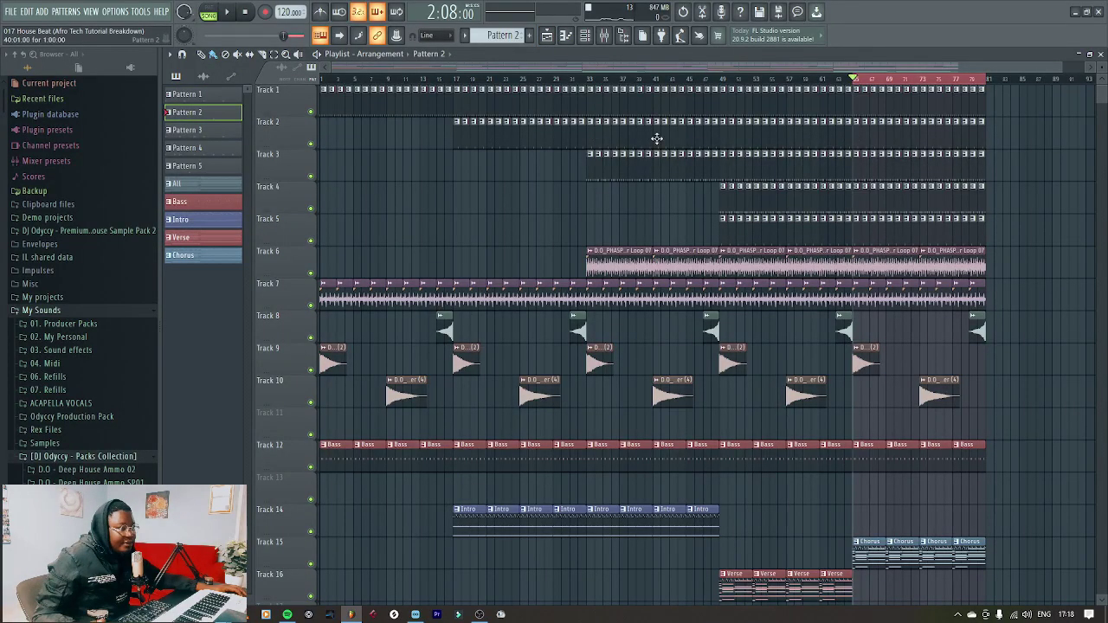
# - Play Pattern 2 with the mixer shown and check the Clap 03 sample settings
pyautogui.press('F9')
pyautogui.press('space')
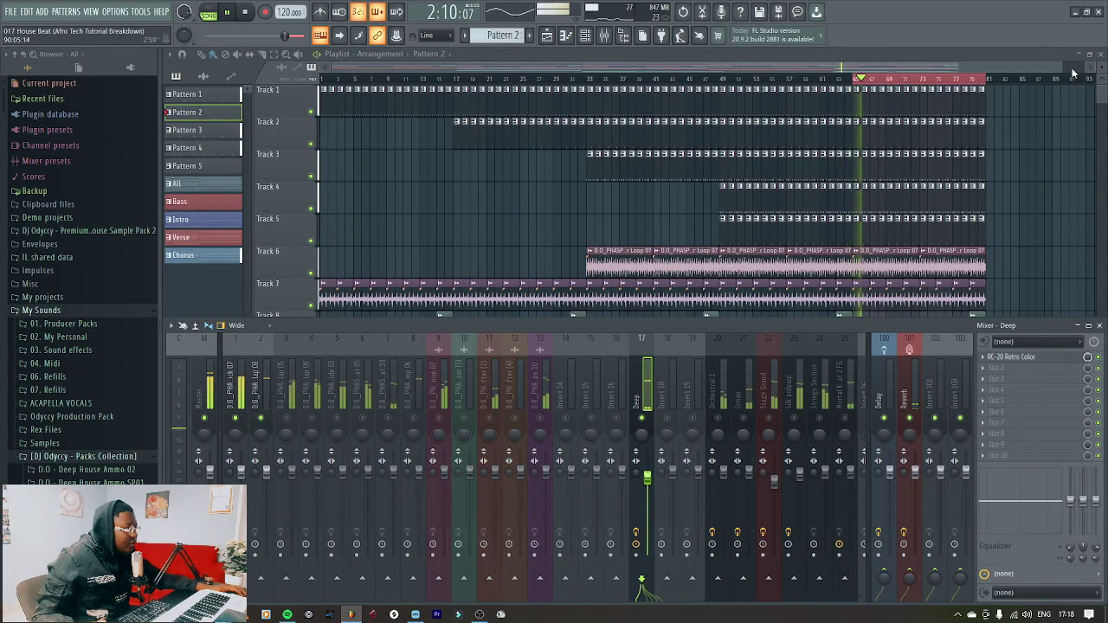
pyautogui.press('F6')
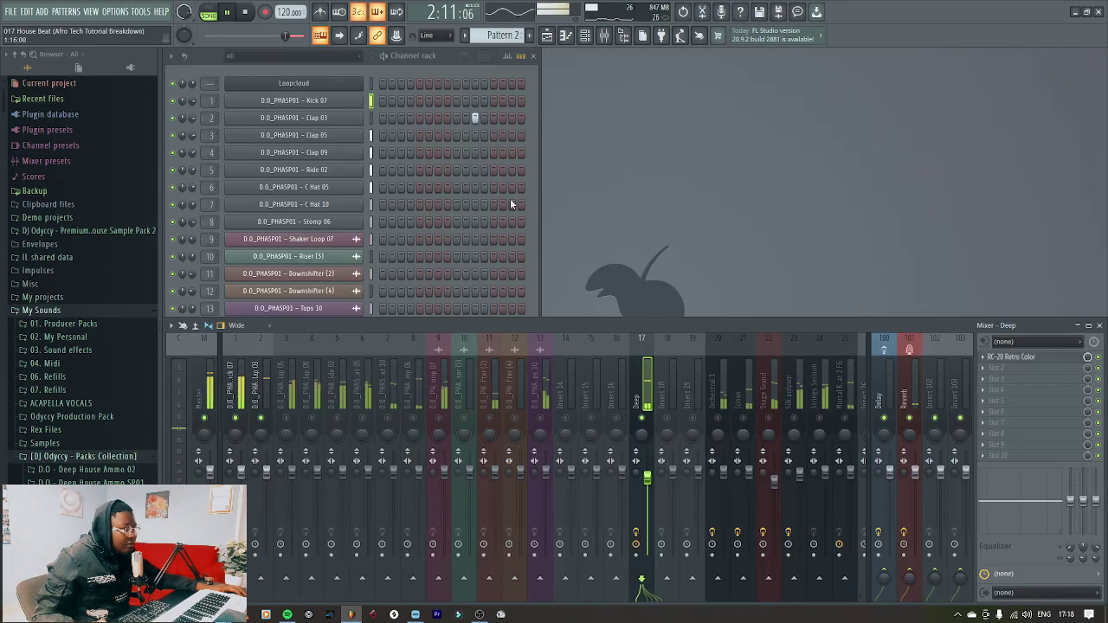
pyautogui.click(357, 117)
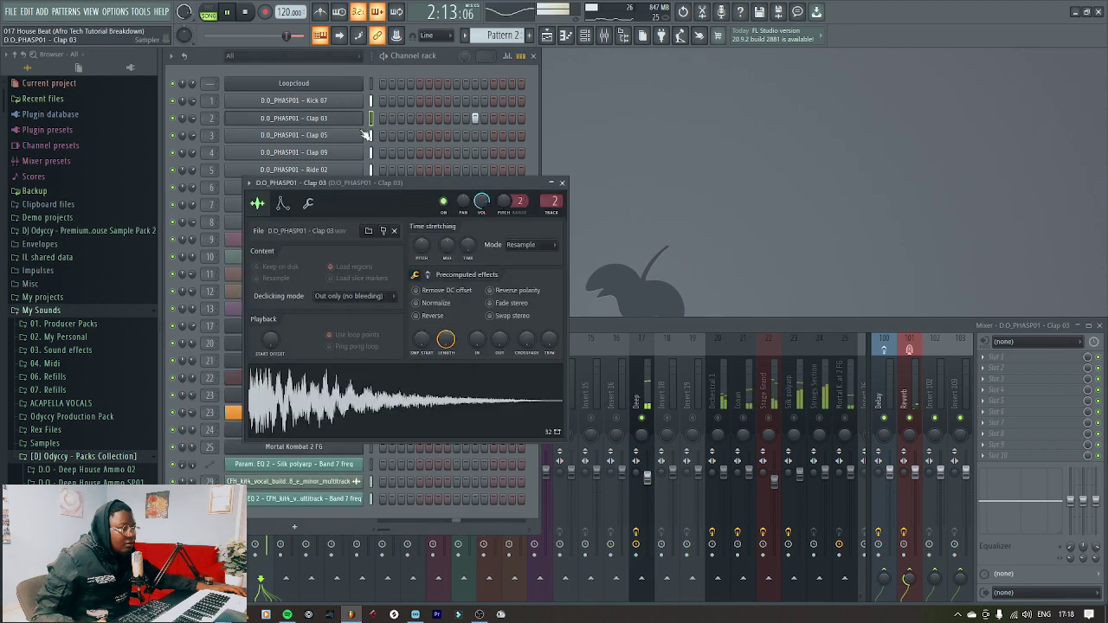
pyautogui.click(562, 183)
# - Restart playback, mute mixer insert 6 and bring the Playlist back up
pyautogui.click(575, 329)
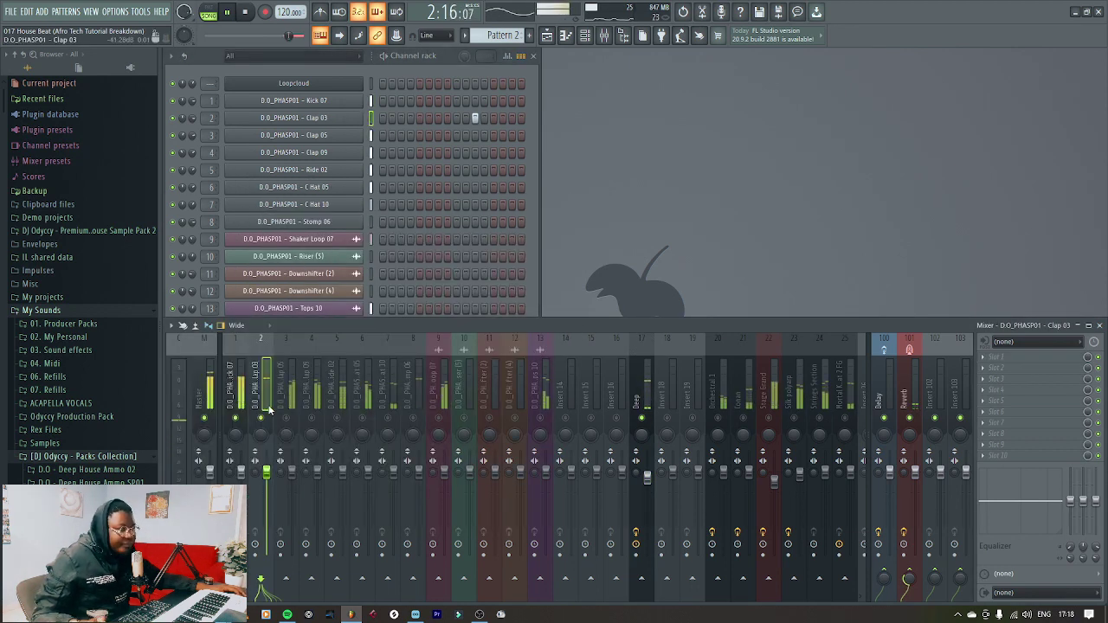
pyautogui.press('space')
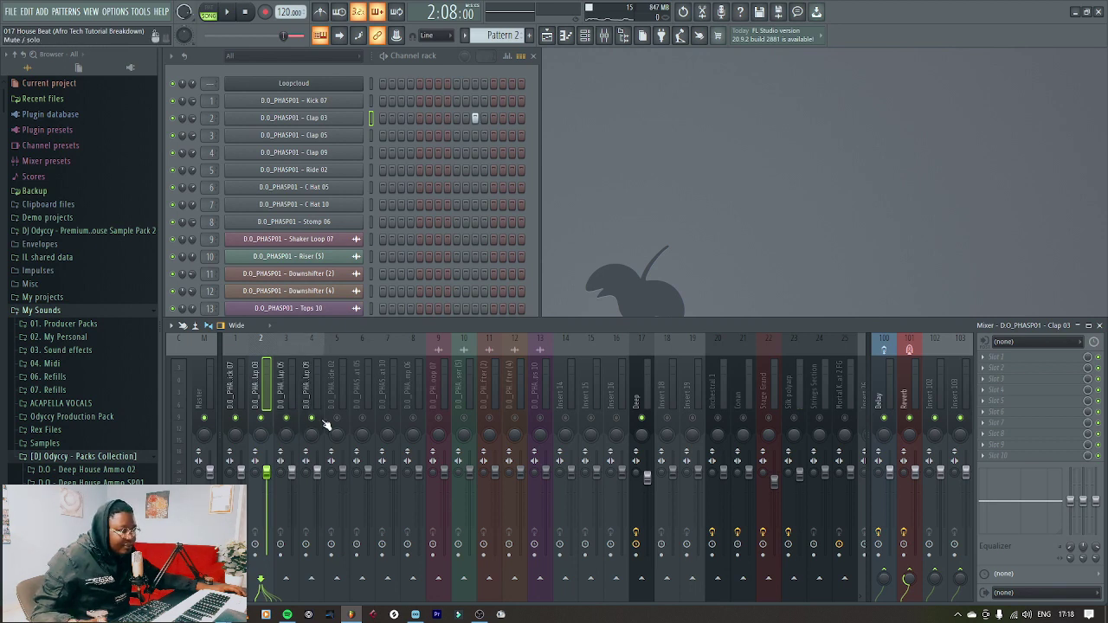
pyautogui.press('space')
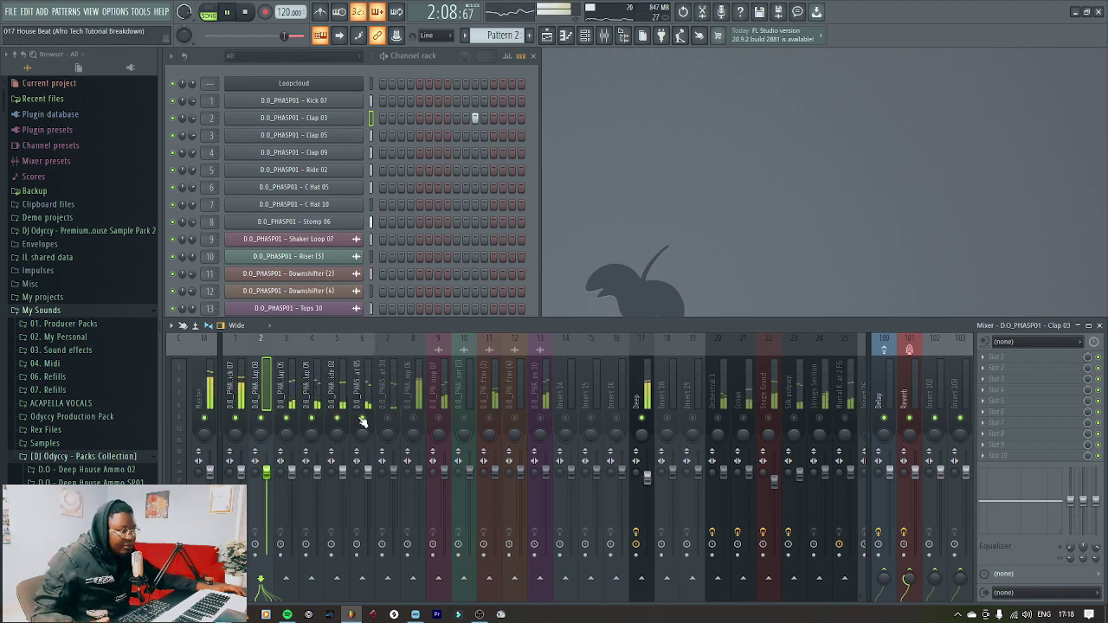
pyautogui.click(363, 419)
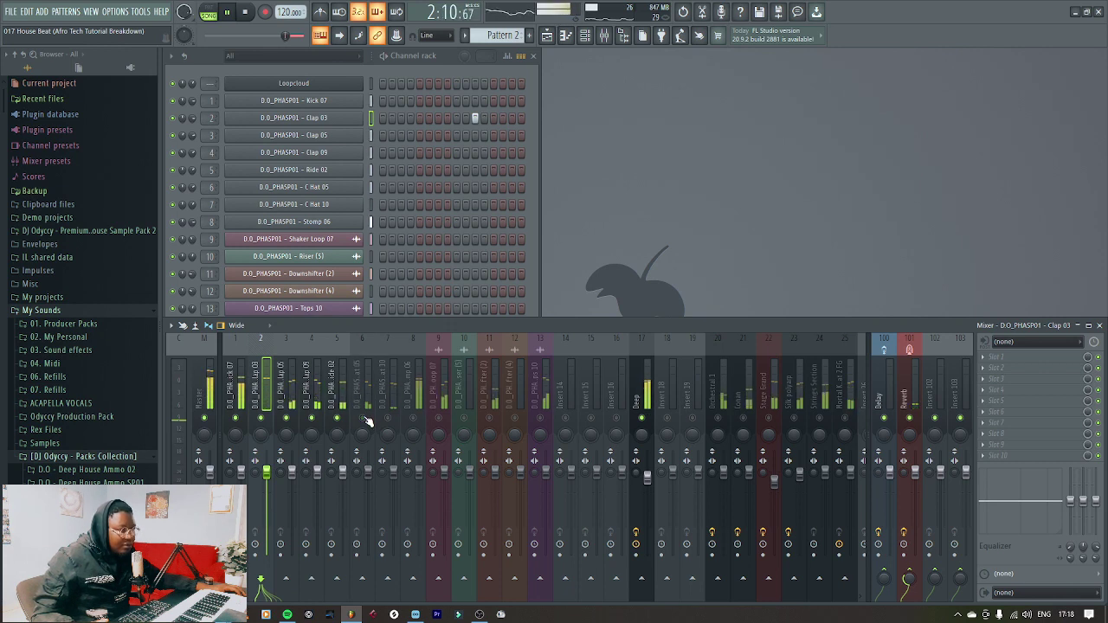
pyautogui.click(546, 35)
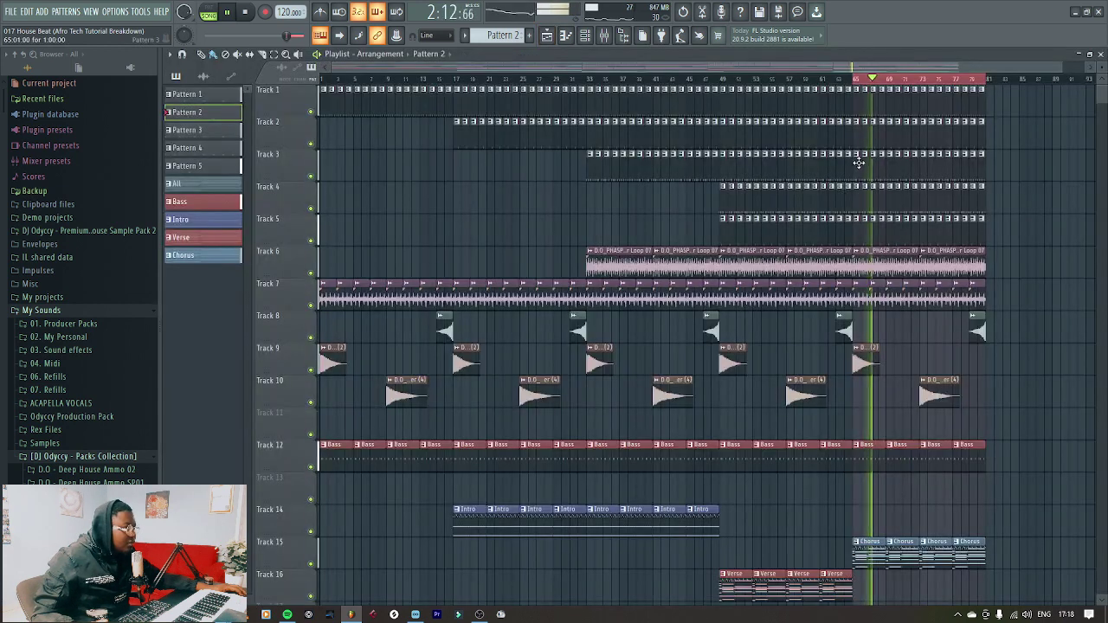
# - Mute mixer insert 5 (Ride 02), stop playback and switch to Pattern 4
pyautogui.click(1100, 53)
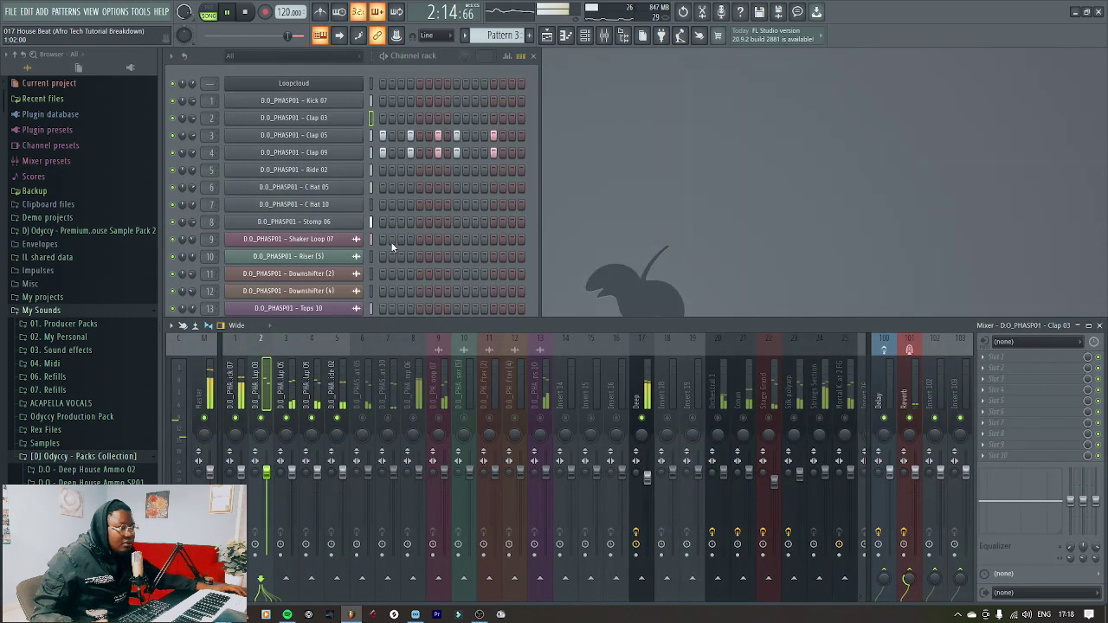
pyautogui.click(337, 419)
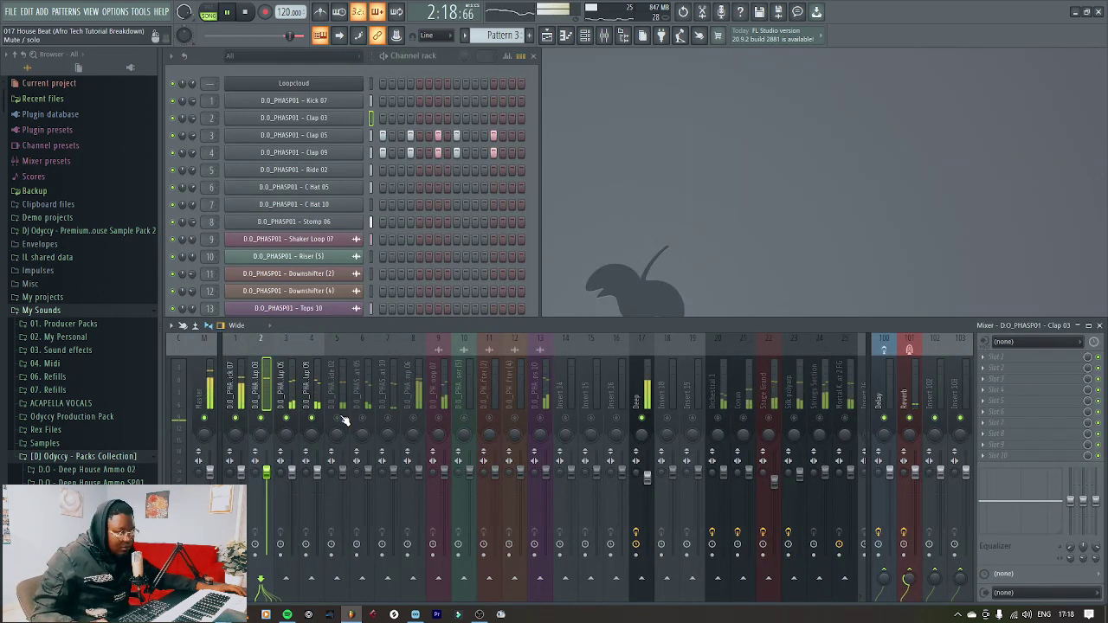
pyautogui.press('space')
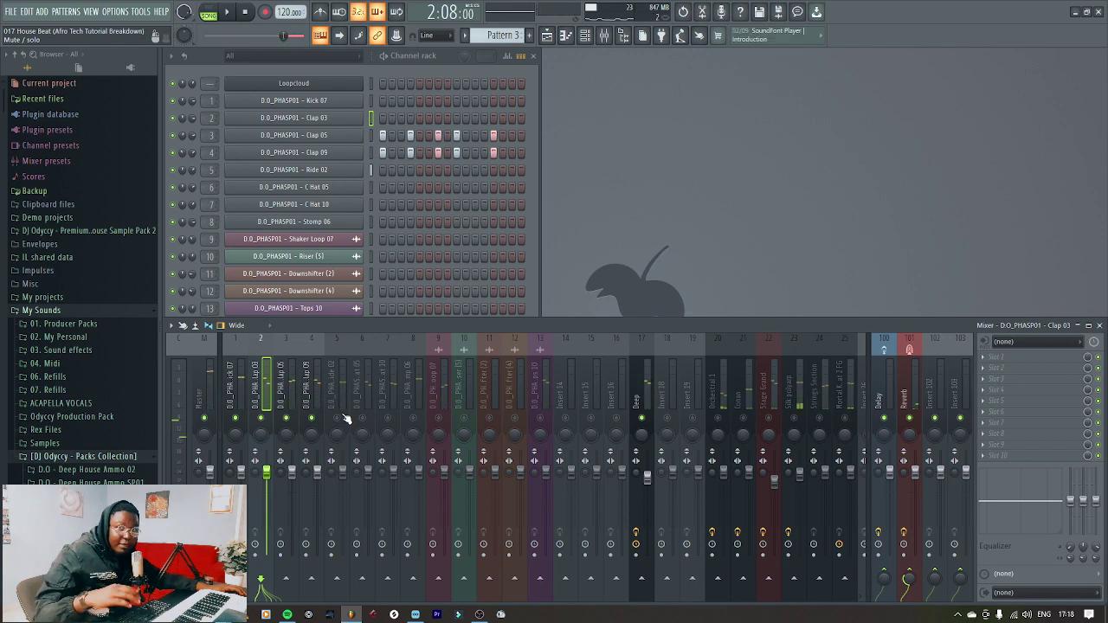
pyautogui.press('F5')
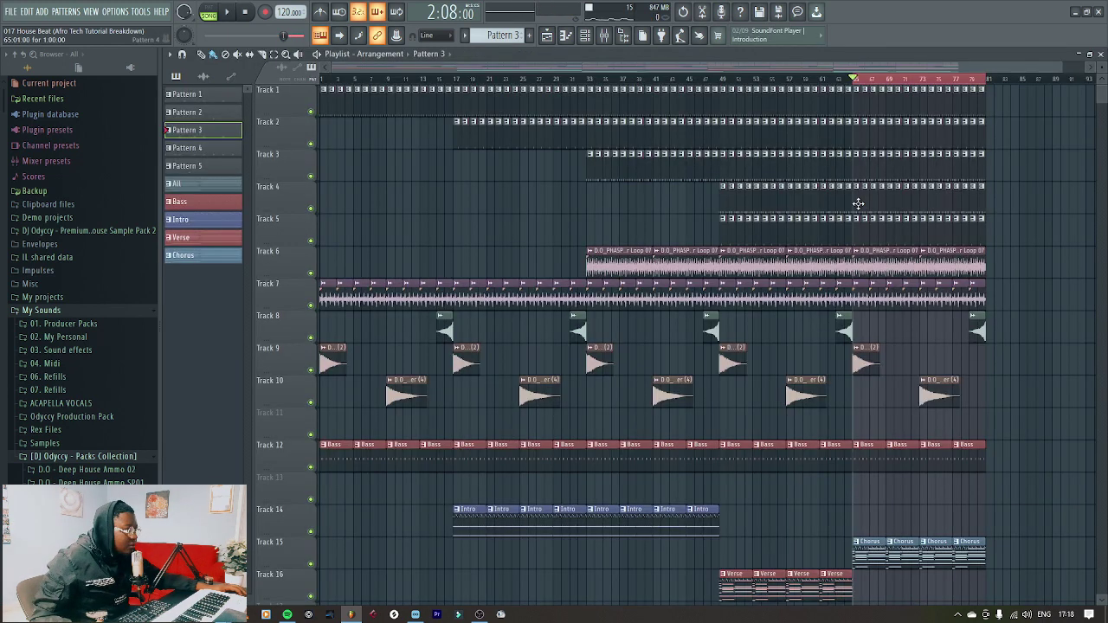
pyautogui.press('KP_Add')
pyautogui.click(1100, 55)
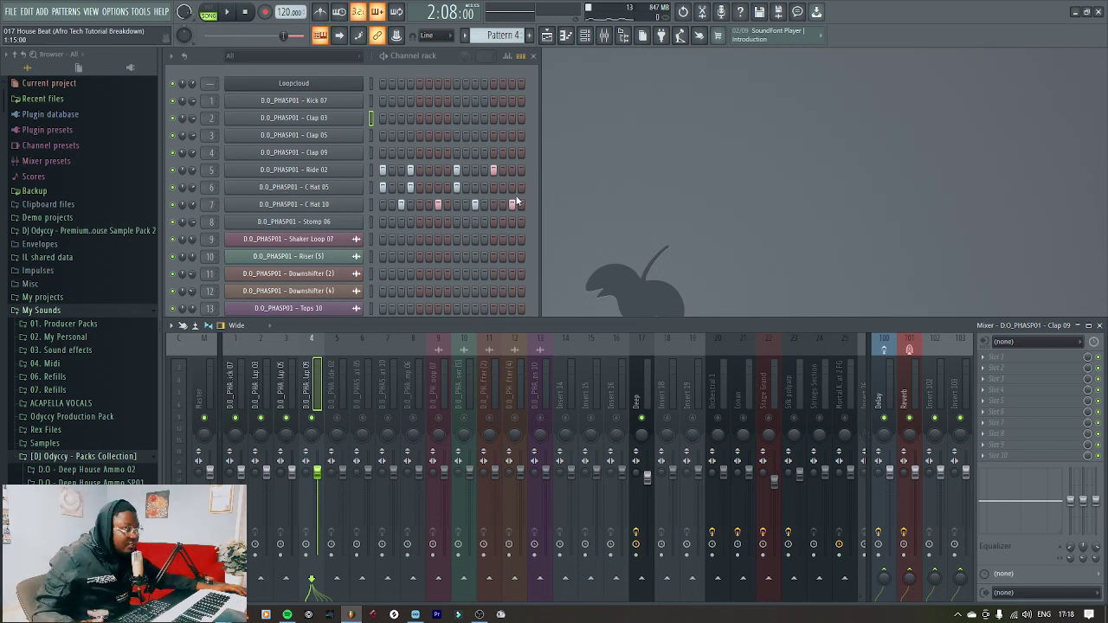
# - Select the Ride 02 channel and play Pattern 4, toggling the mixer over the channel rack
pyautogui.click(373, 171)
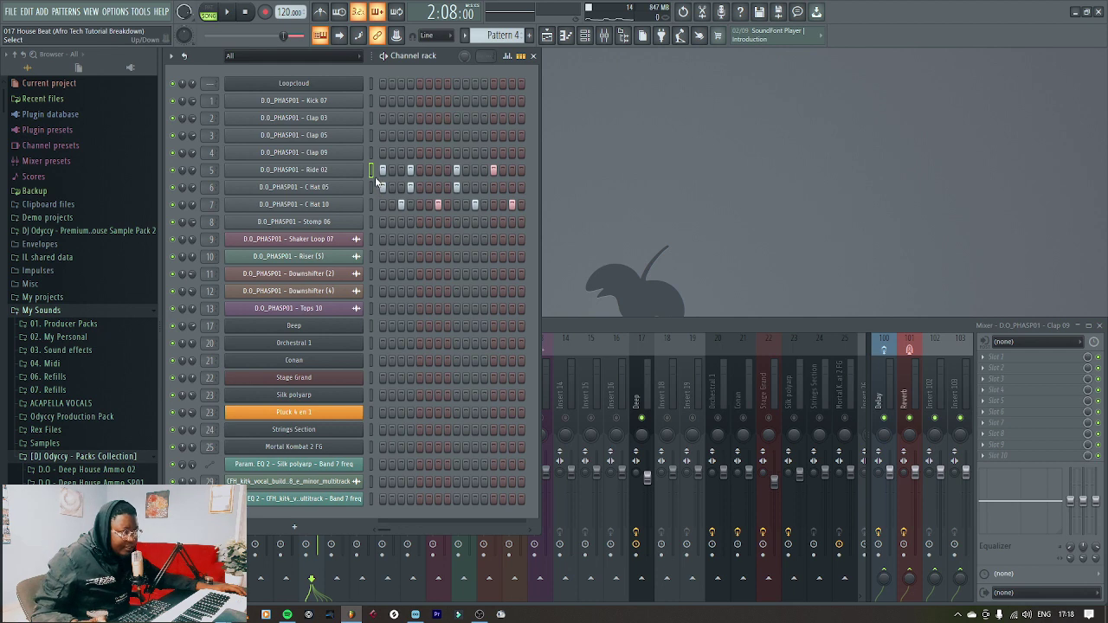
pyautogui.press('space')
pyautogui.click(576, 333)
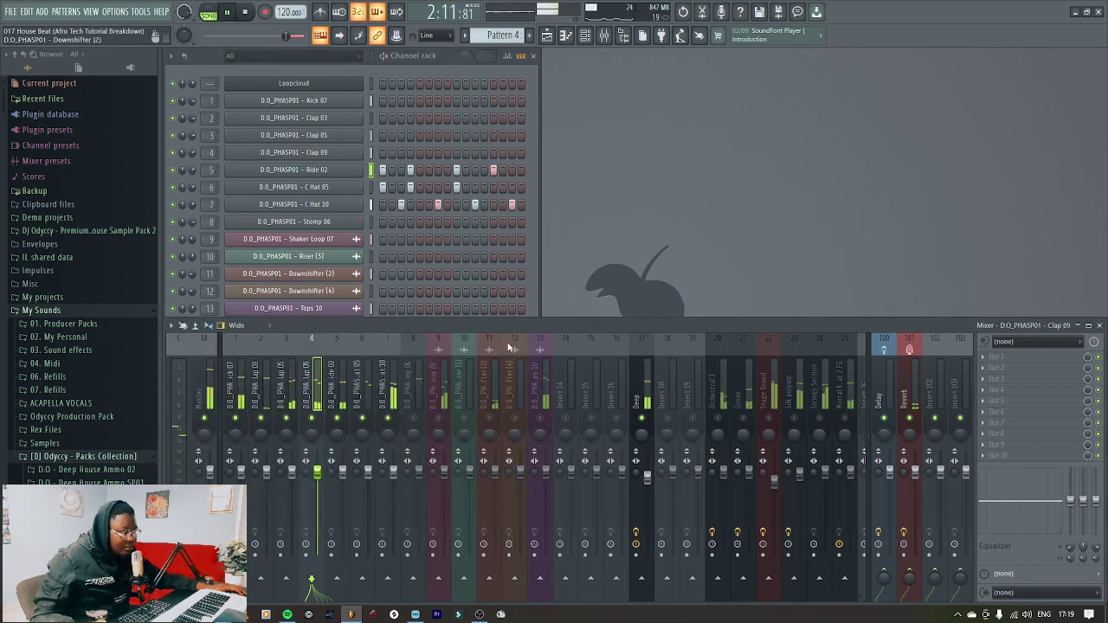
pyautogui.click(536, 222)
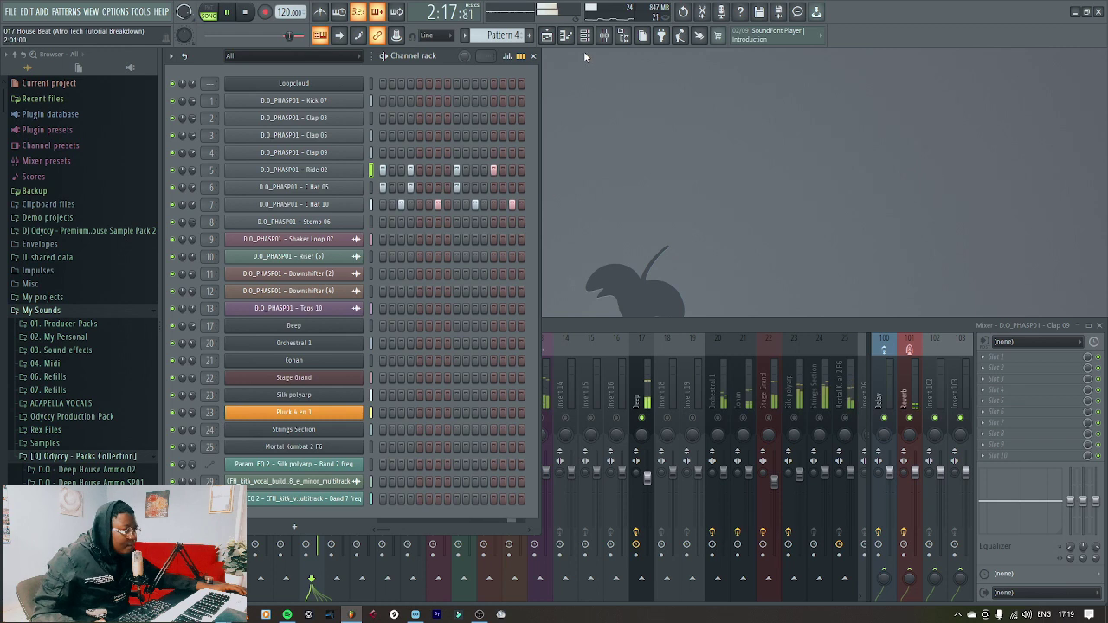
pyautogui.click(604, 36)
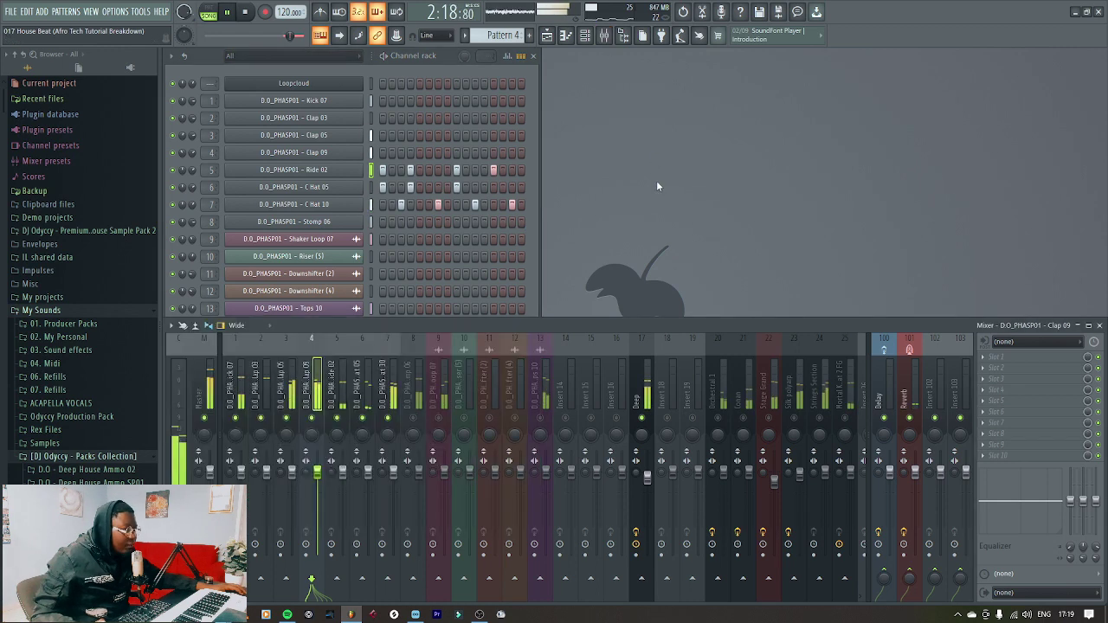
pyautogui.click(604, 36)
pyautogui.click(604, 36)
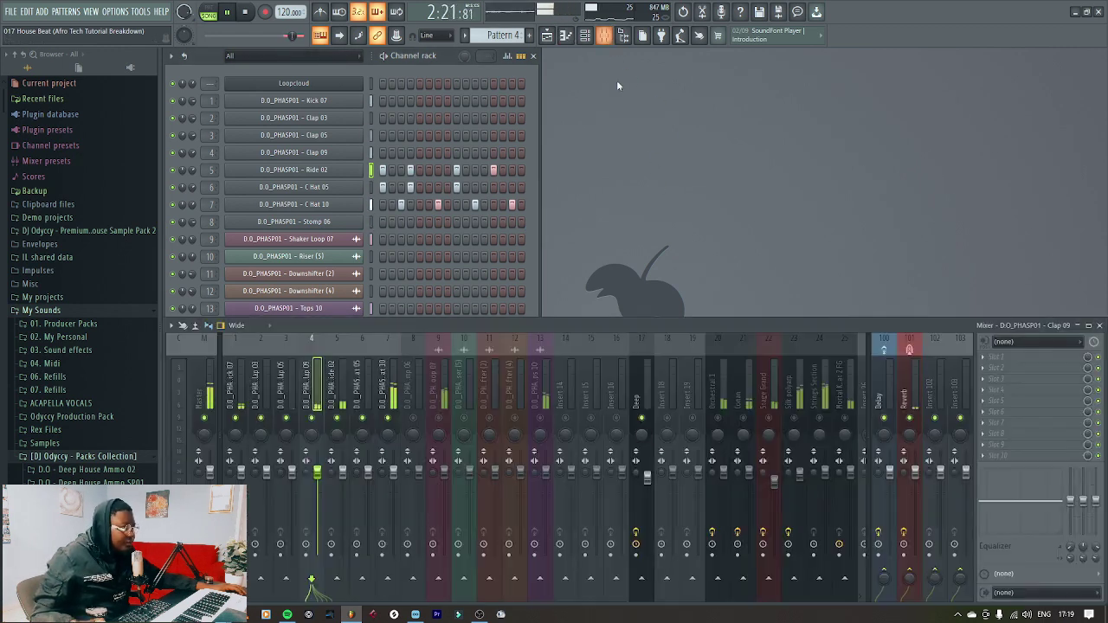
# - Switch to Pattern 5, select its Stomp 06 channel and play with the mixer shown
pyautogui.press('F5')
pyautogui.press('space')
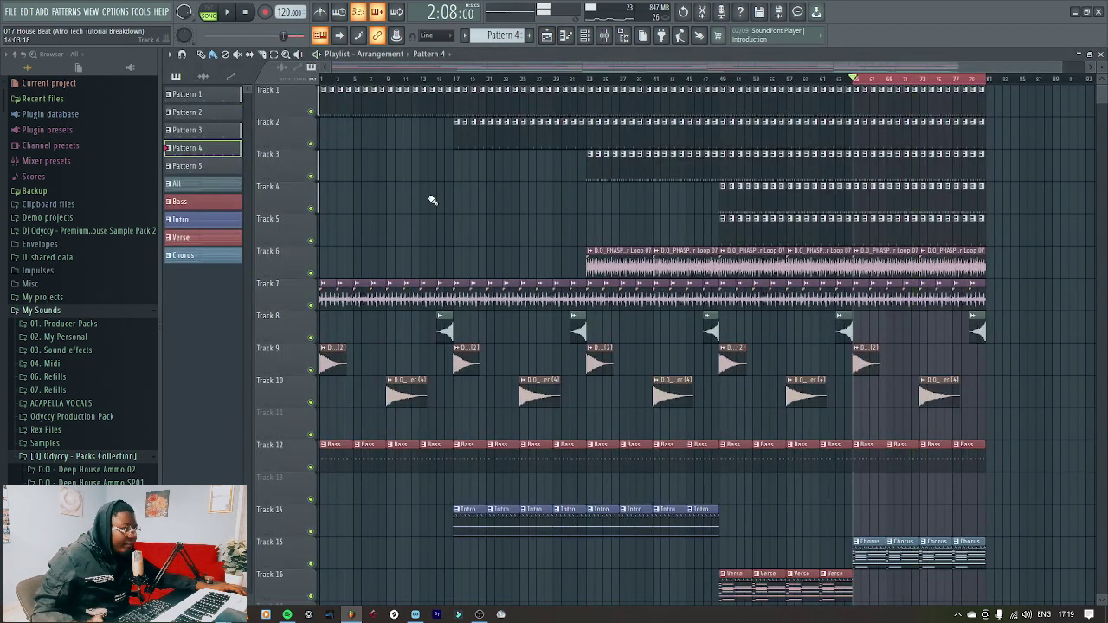
pyautogui.press('KP_Add')
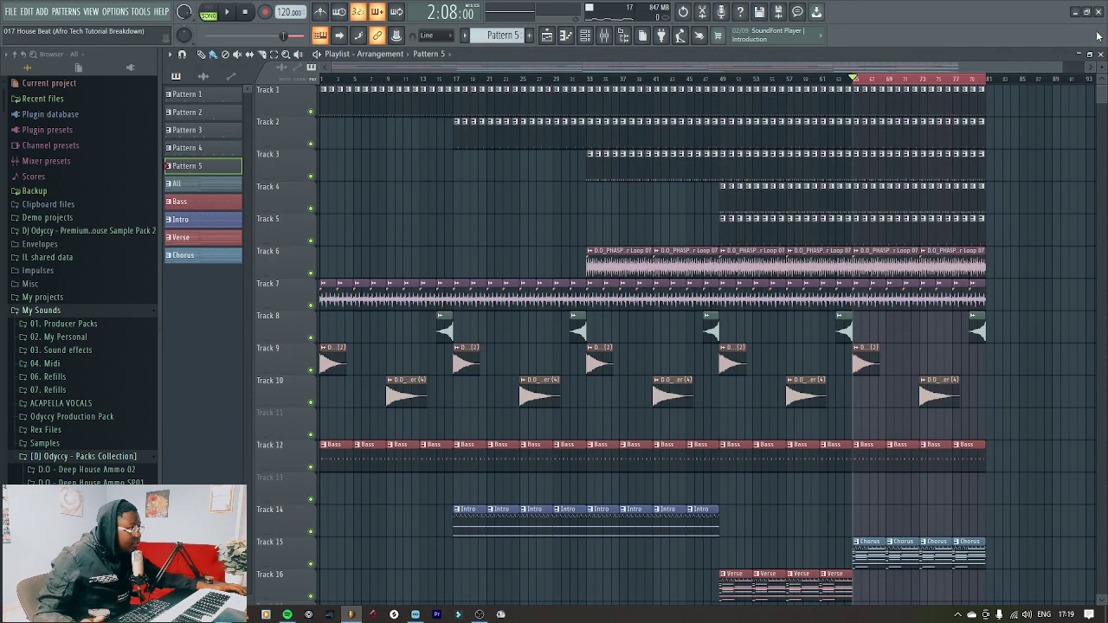
pyautogui.click(1100, 54)
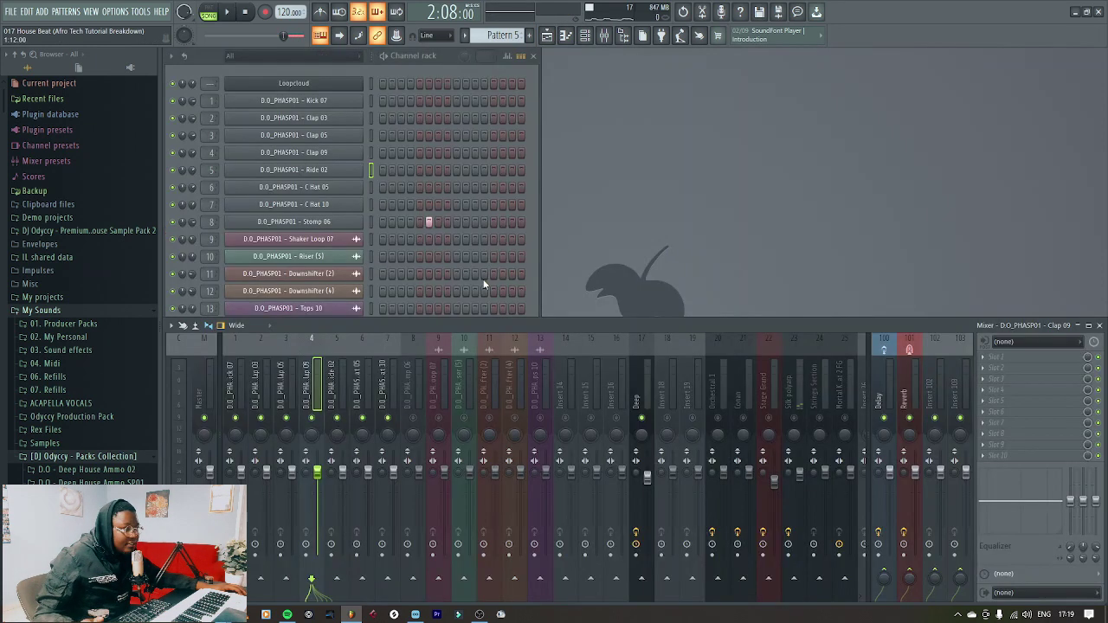
pyautogui.click(370, 221)
pyautogui.click(654, 360)
pyautogui.press('space')
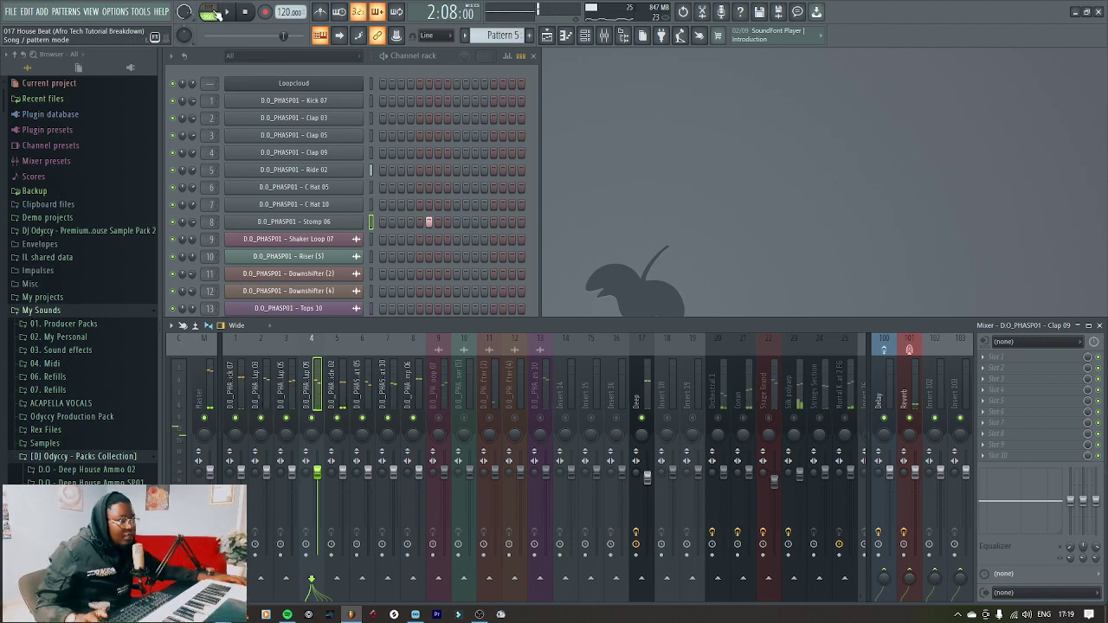
# - Mute playlist Tracks 5, 4, 3 and 2 and play the arrangement
pyautogui.press('space')
pyautogui.press('F5')
pyautogui.click(311, 241)
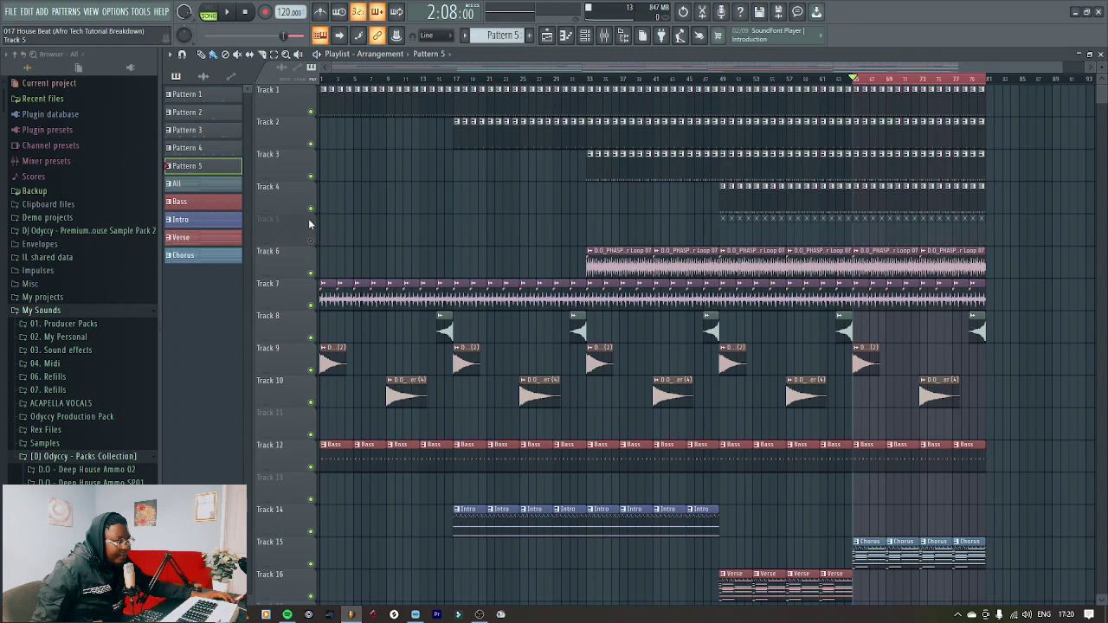
pyautogui.click(310, 209)
pyautogui.click(311, 176)
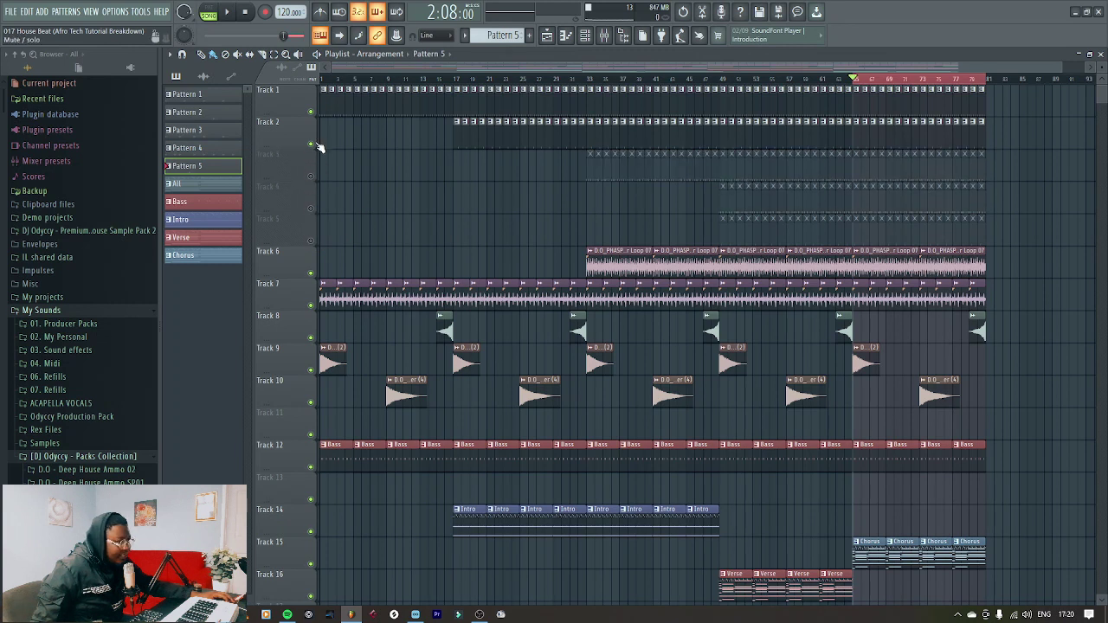
pyautogui.click(311, 144)
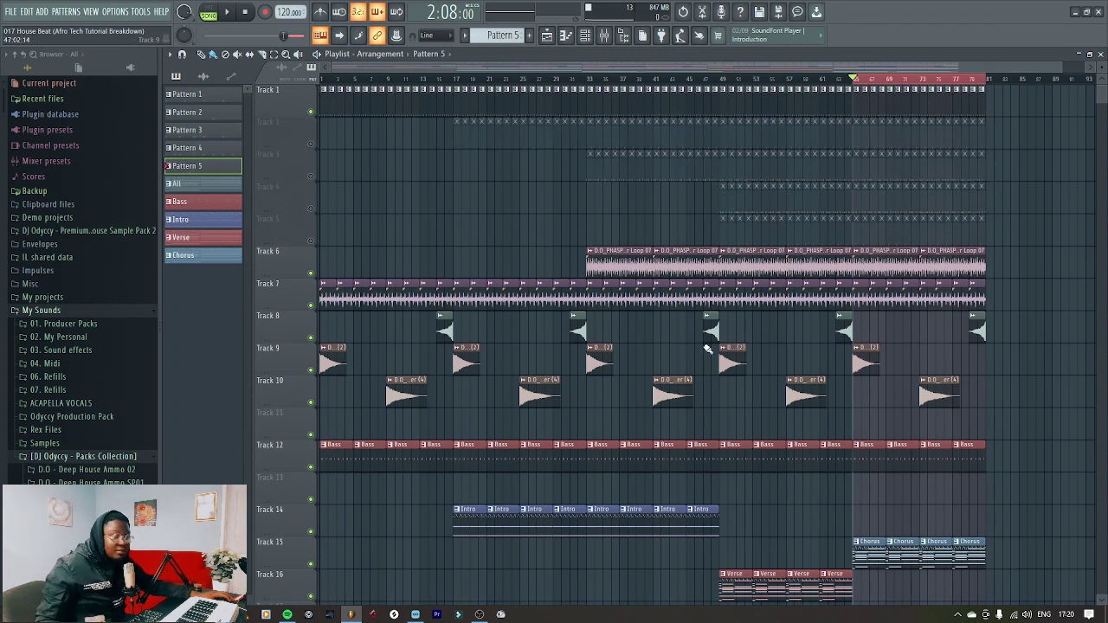
pyautogui.press('space')
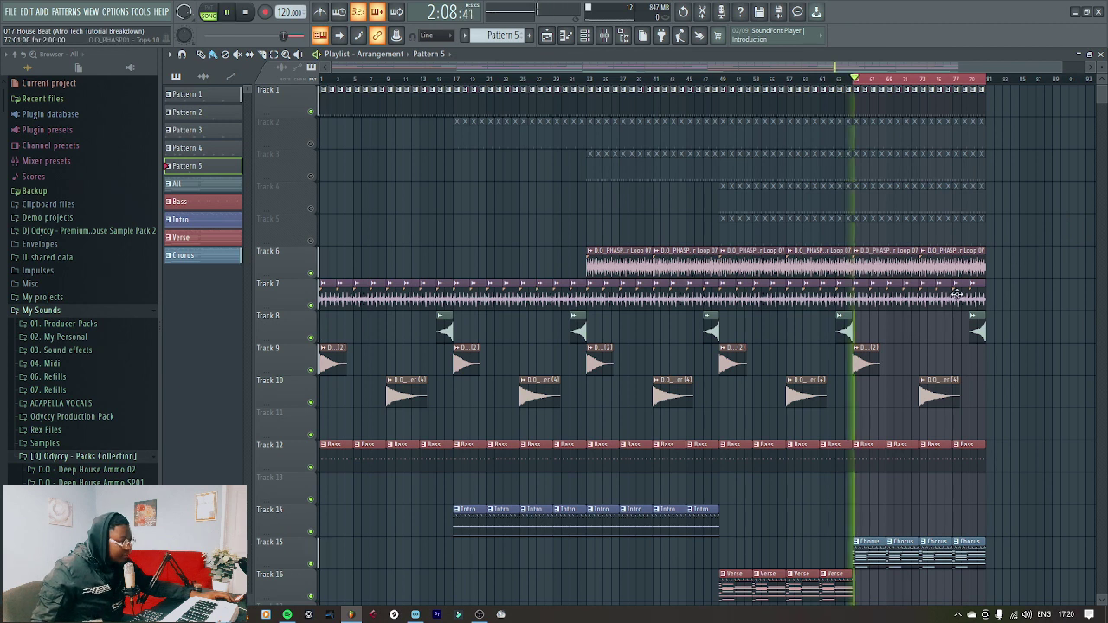
pyautogui.scroll(-4, 1031, 346)
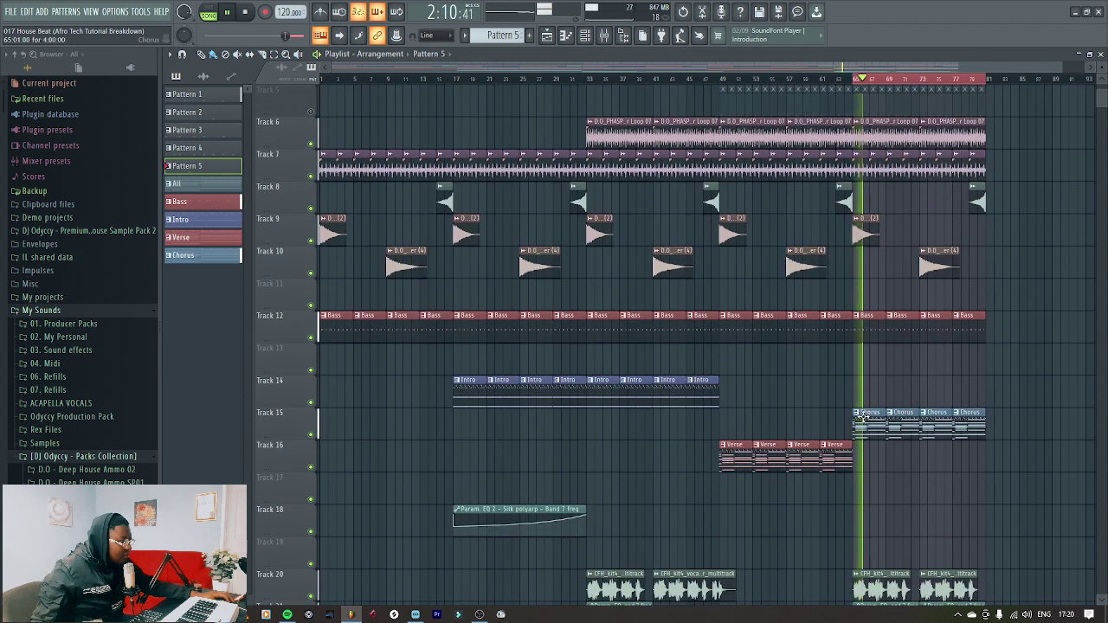
# - Select the Orchestral 1 channel and its mixer insert while the beat plays
pyautogui.click(1100, 54)
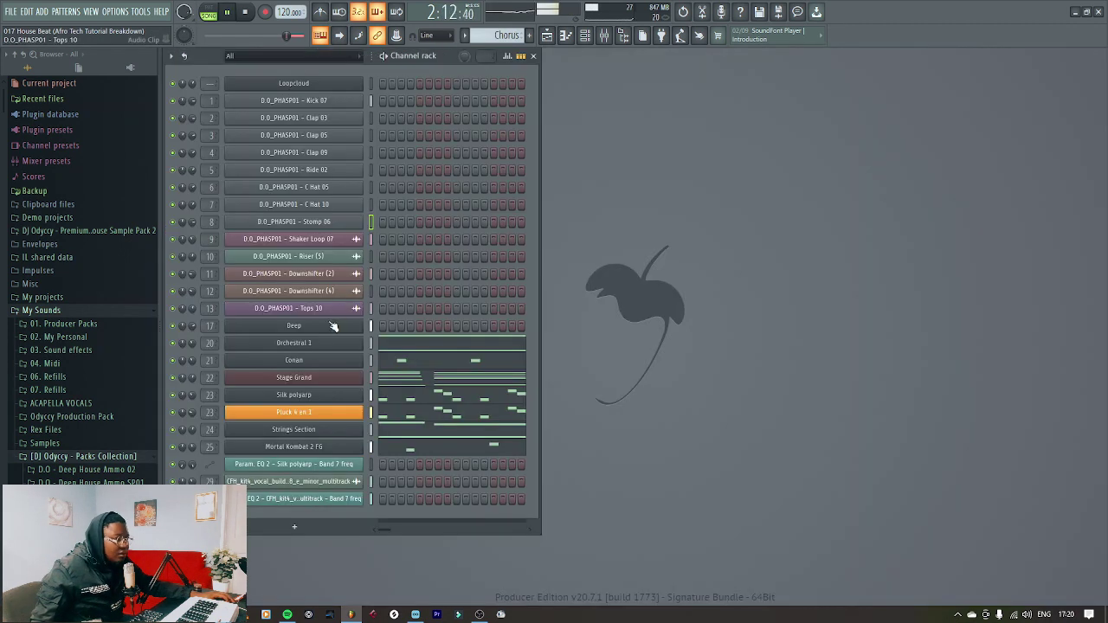
pyautogui.press('space')
pyautogui.click(371, 344)
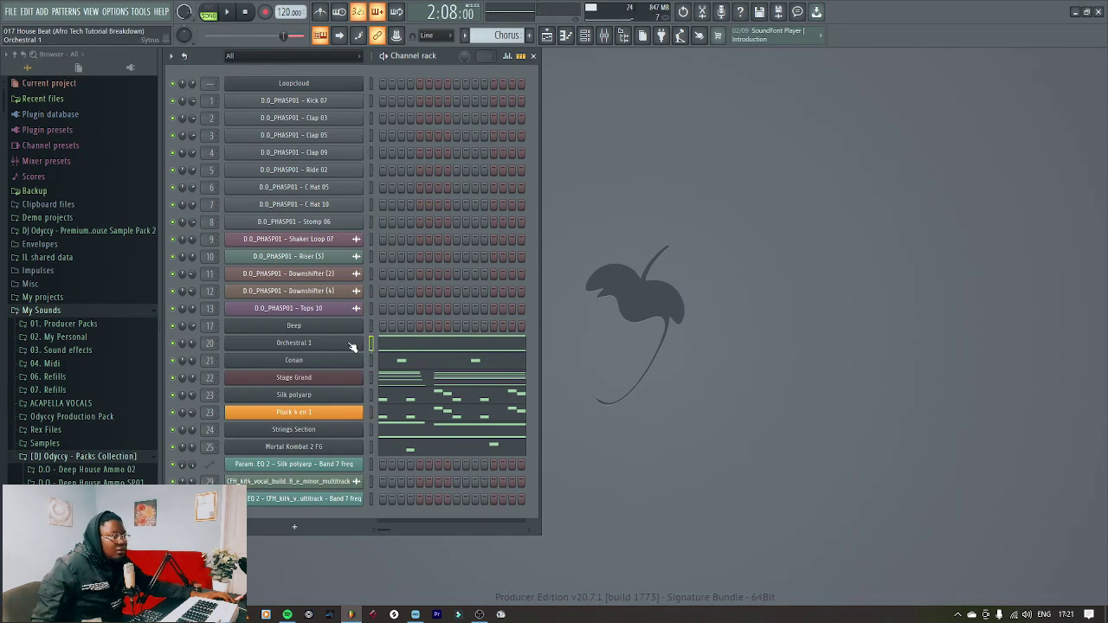
pyautogui.click(605, 36)
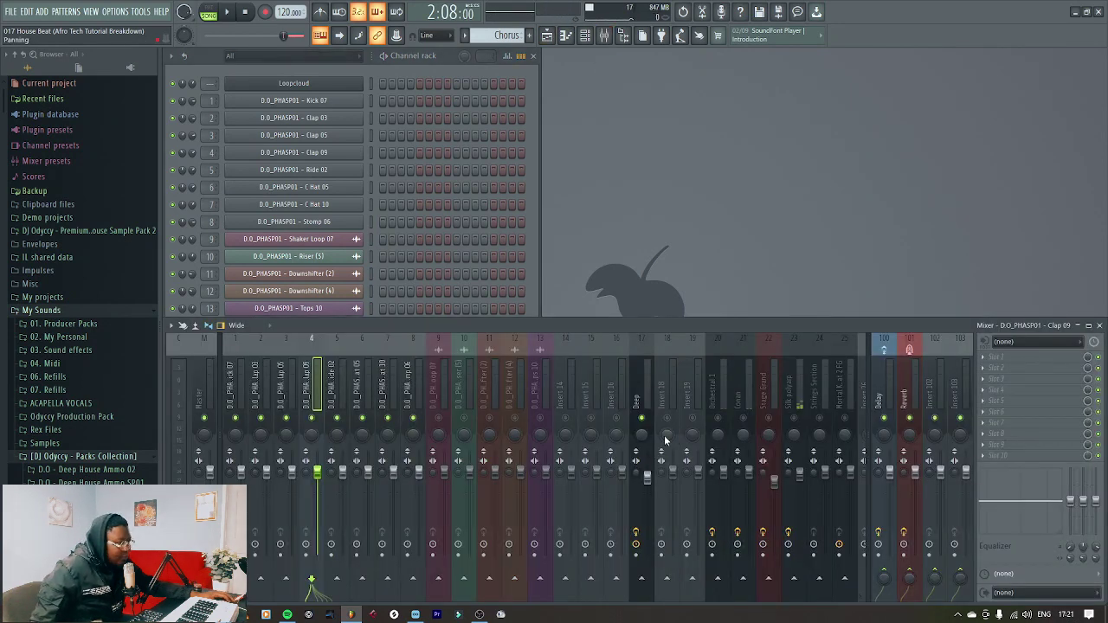
pyautogui.press('space')
pyautogui.click(723, 418)
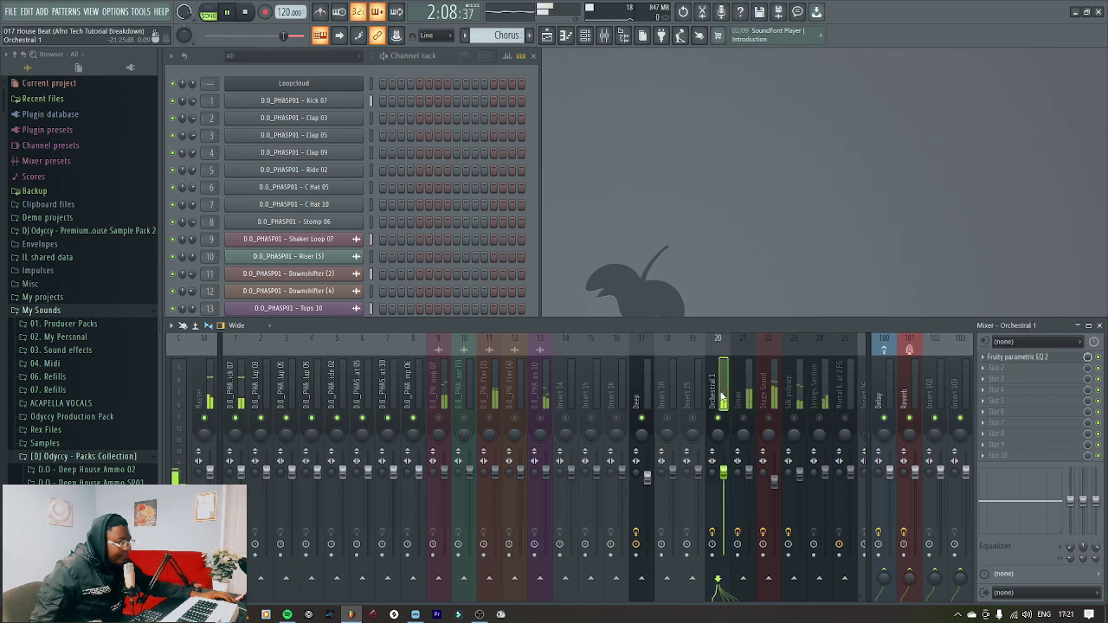
# - Inspect the Orchestral 1 synth window, stop playback, and close the synth
pyautogui.click(531, 281)
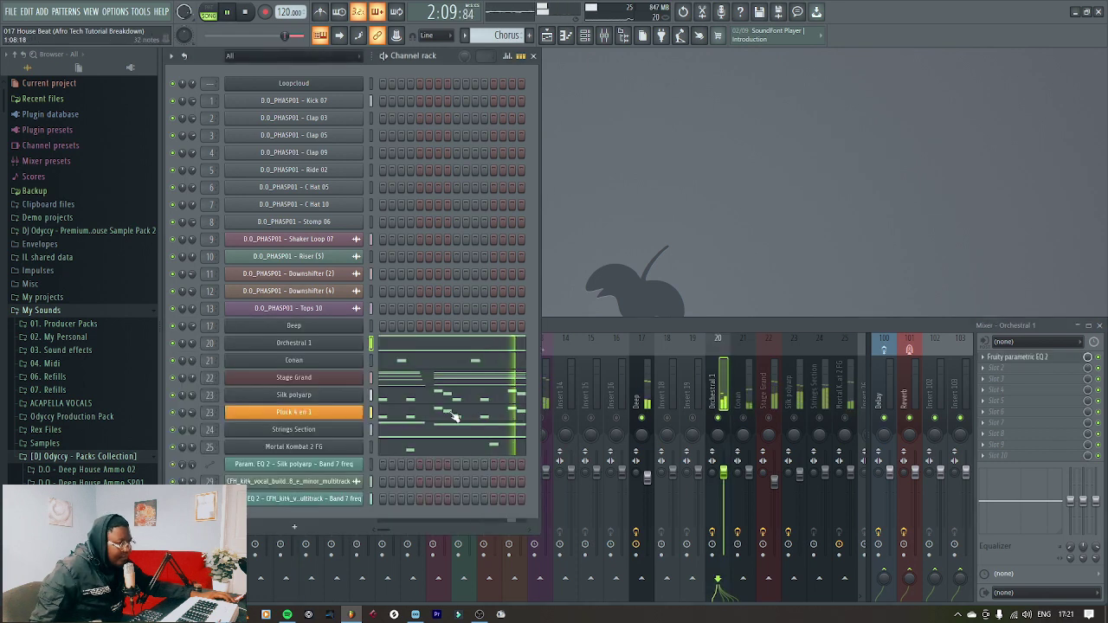
pyautogui.click(327, 345)
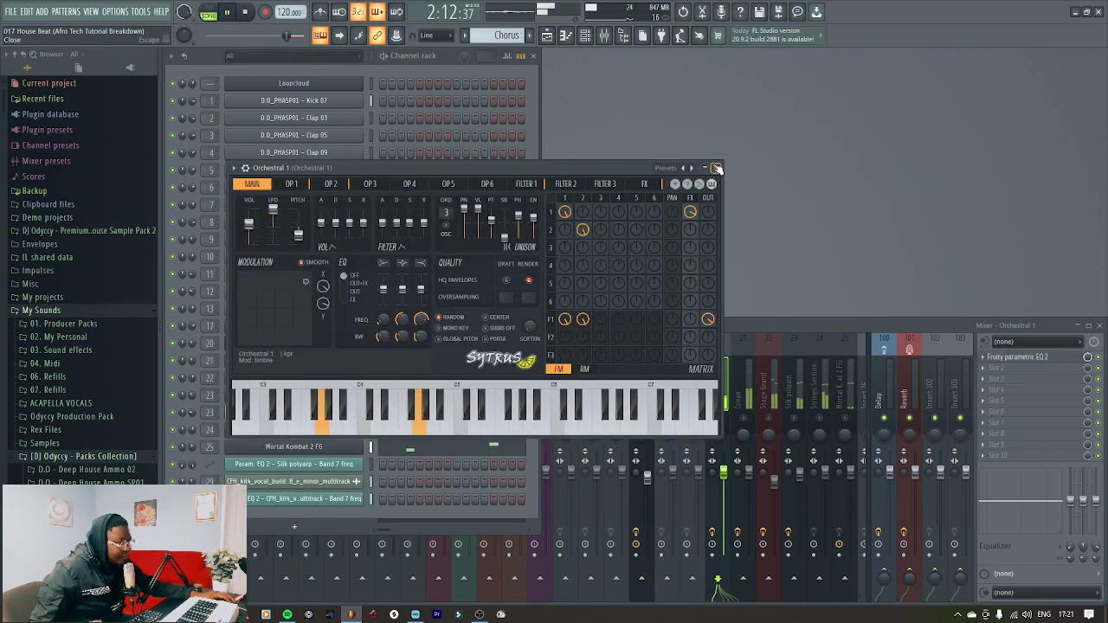
pyautogui.moveTo(589, 167); pyautogui.dragTo(859, 77)
pyautogui.press('space')
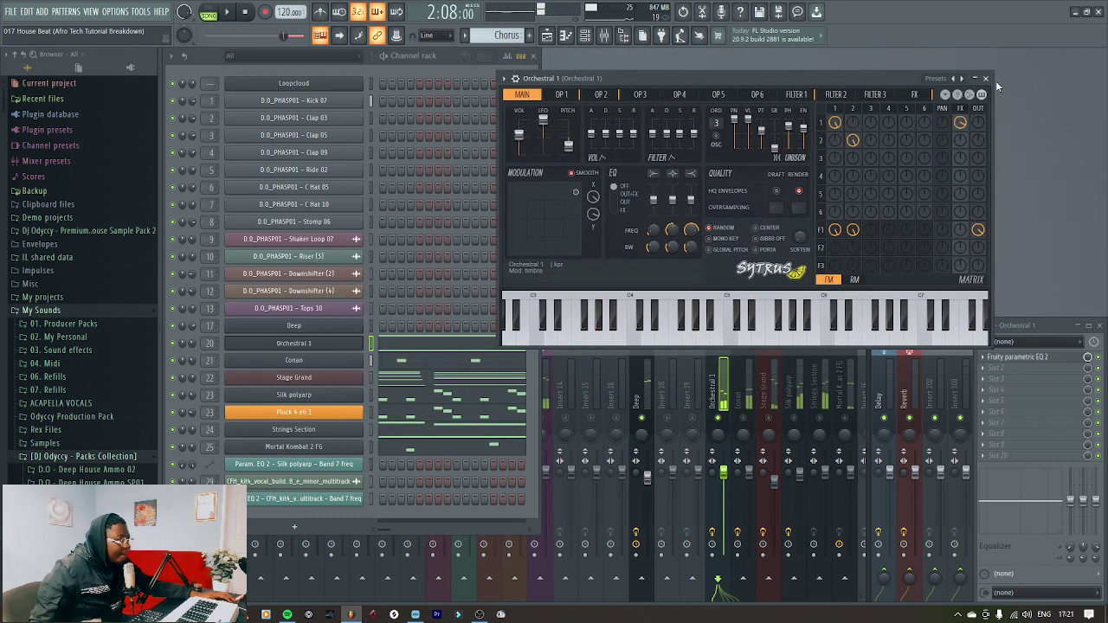
pyautogui.click(988, 78)
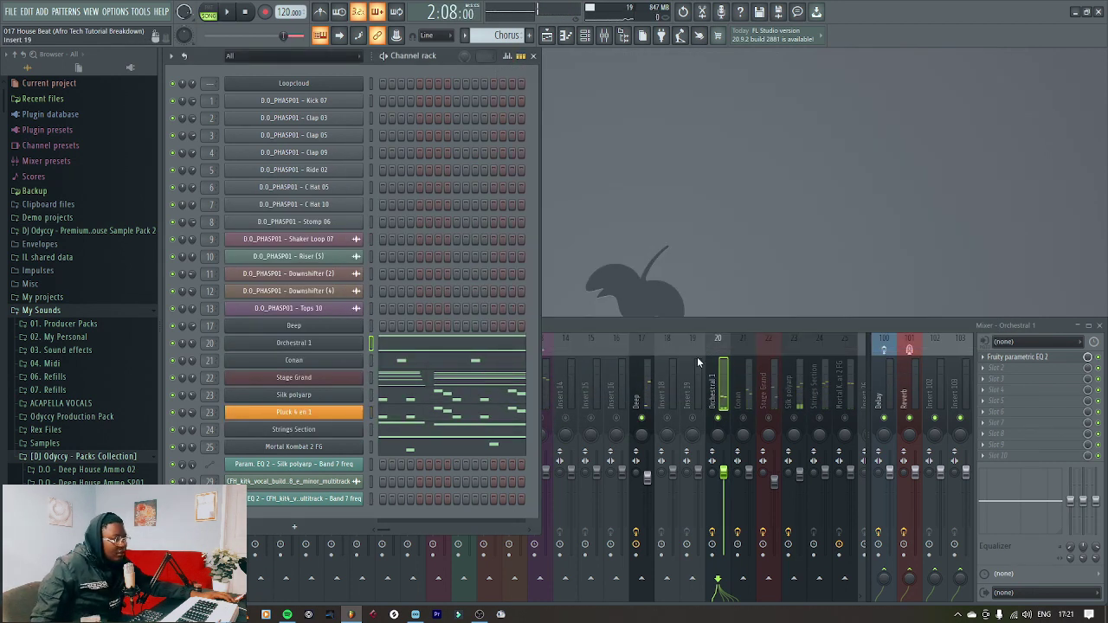
# - Inspect the RC-20 Retro Color effect on the Deep insert, then resume playback
pyautogui.click(644, 386)
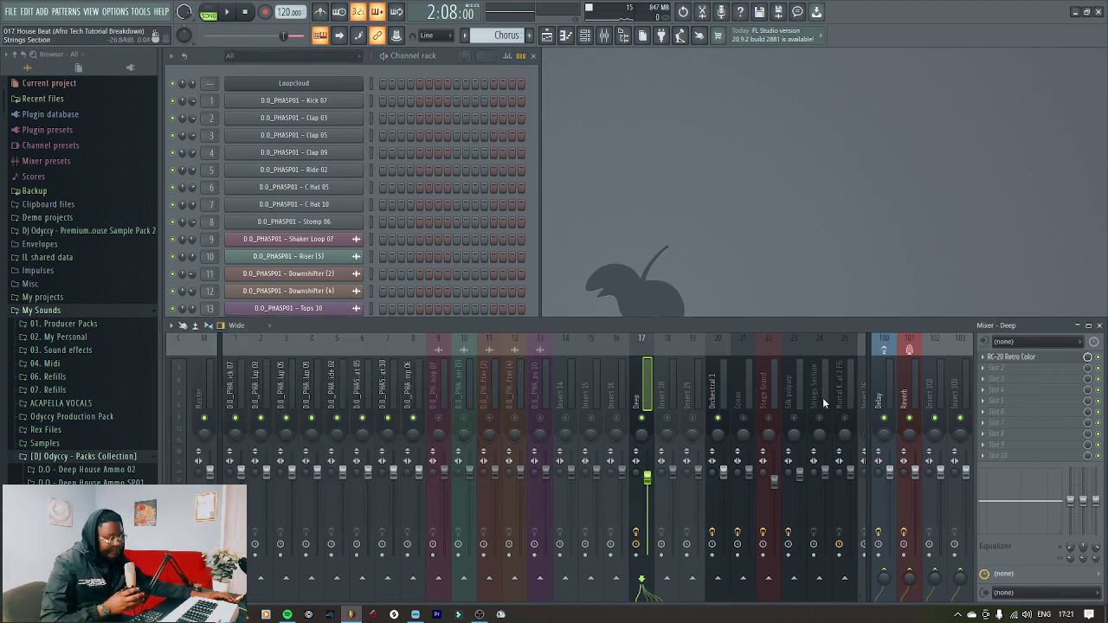
pyautogui.click(1022, 357)
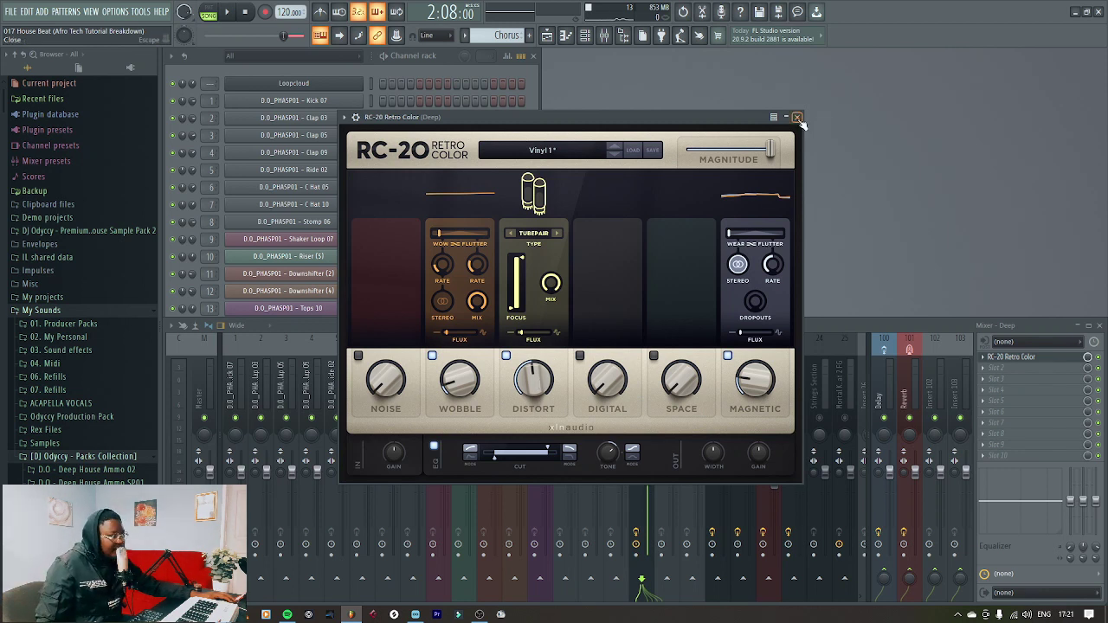
pyautogui.click(797, 118)
pyautogui.press('space')
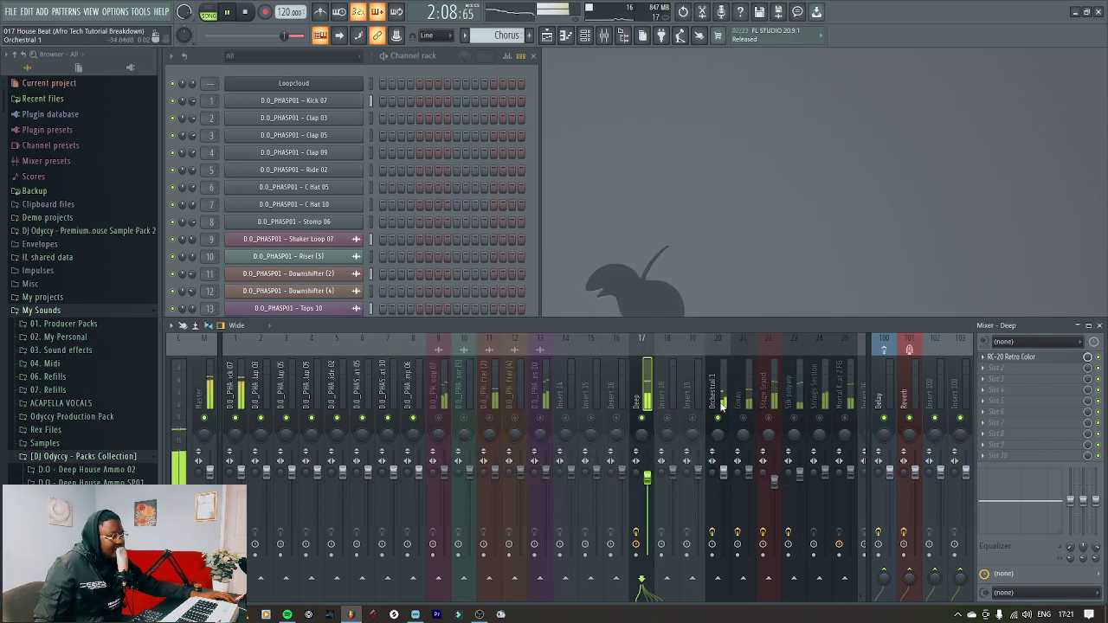
# - Review Orchestral 1's parametric EQ and synth settings, closing each afterwards
pyautogui.click(726, 407)
pyautogui.click(1051, 359)
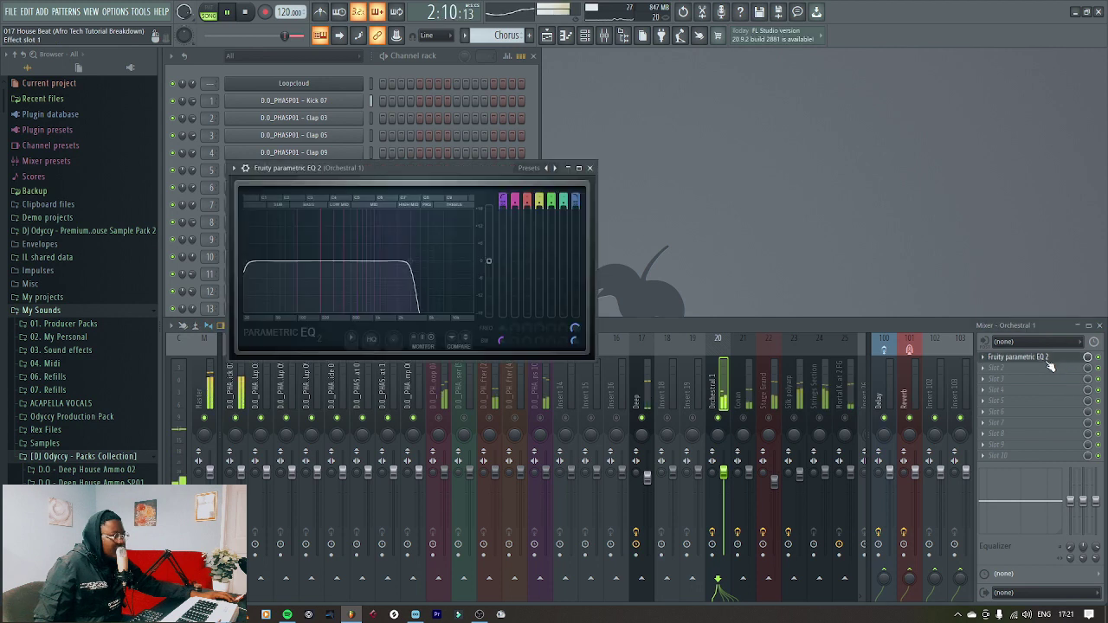
pyautogui.click(592, 169)
pyautogui.click(538, 217)
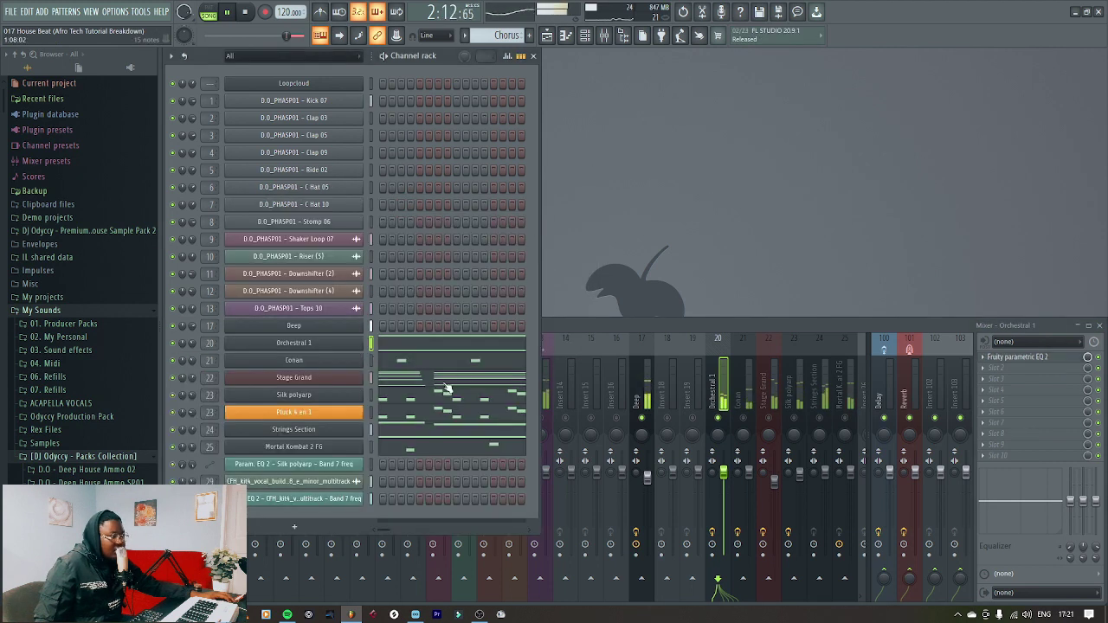
pyautogui.click(302, 346)
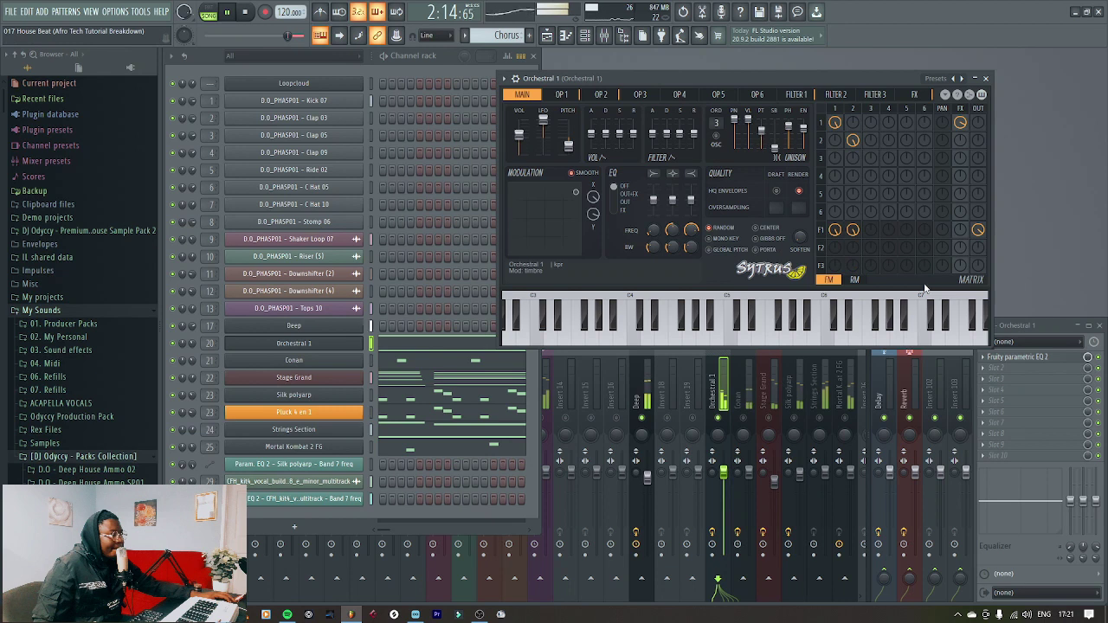
pyautogui.click(989, 78)
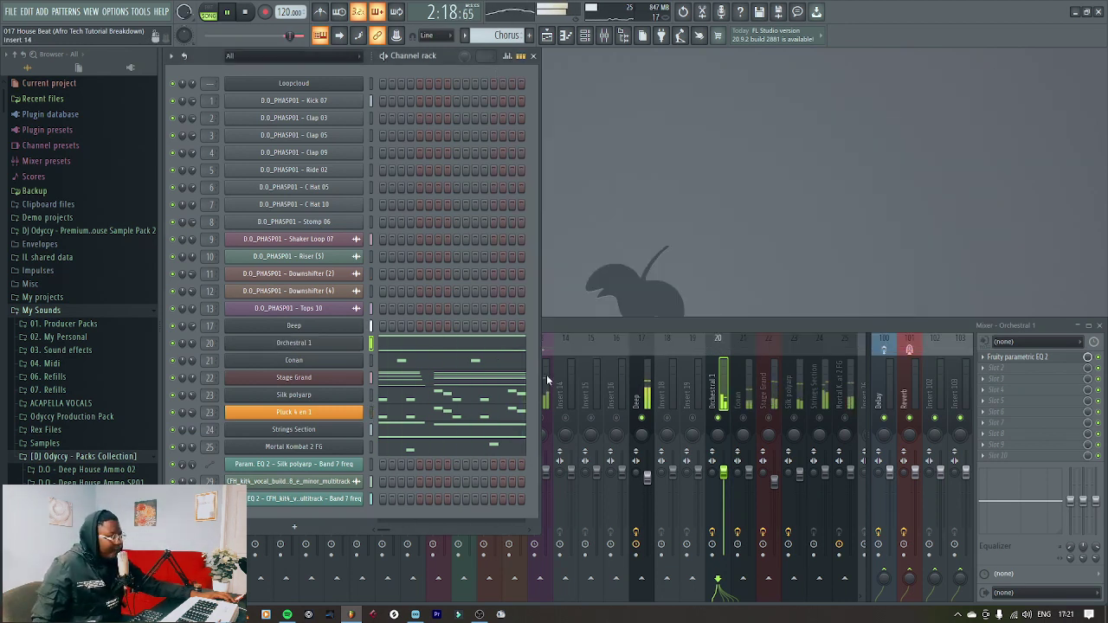
# - Select the Conan mixer insert and open Conan's notes in the piano roll
pyautogui.click(750, 421)
pyautogui.click(734, 400)
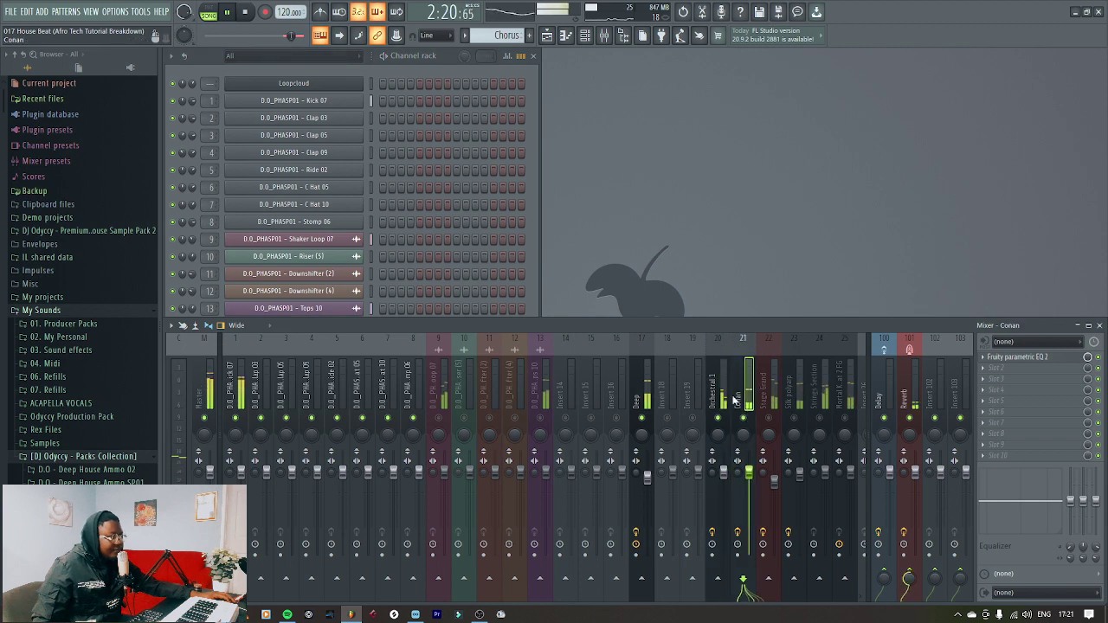
pyautogui.click(539, 293)
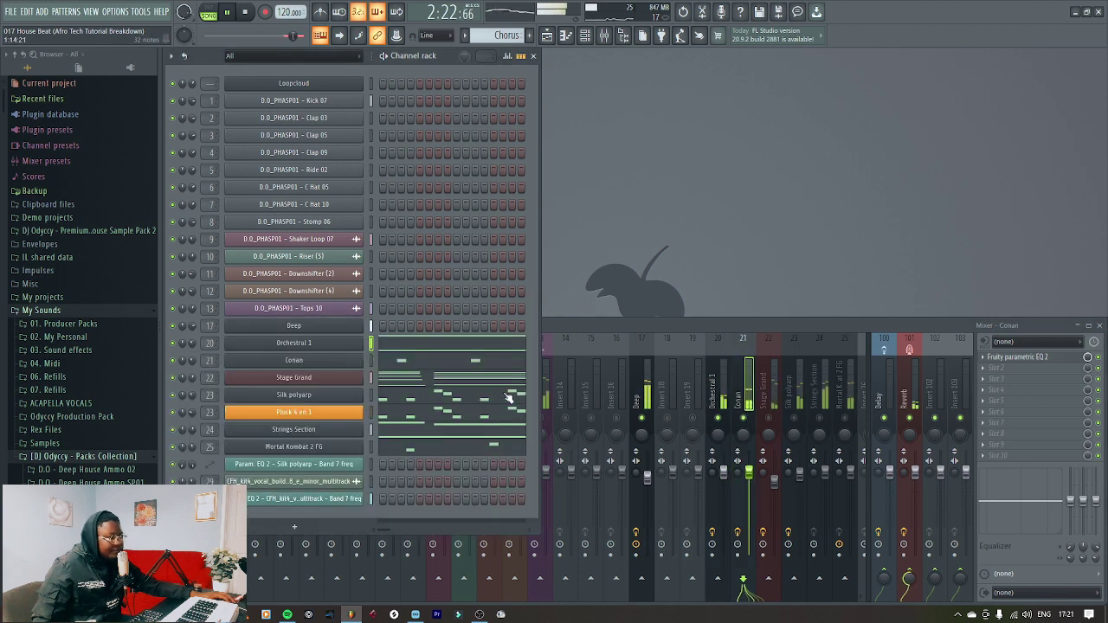
pyautogui.click(383, 362)
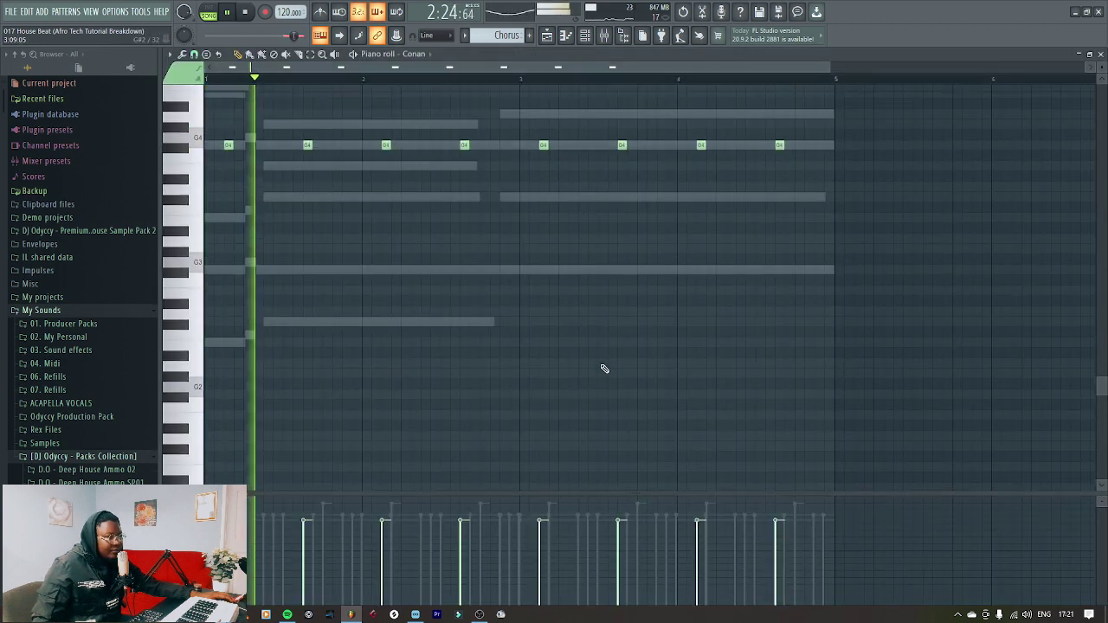
# - Close Conan's piano roll, check its Fruity parametric EQ 2, then select insert 22 Stage Grand
pyautogui.scroll(1, 611, 370)
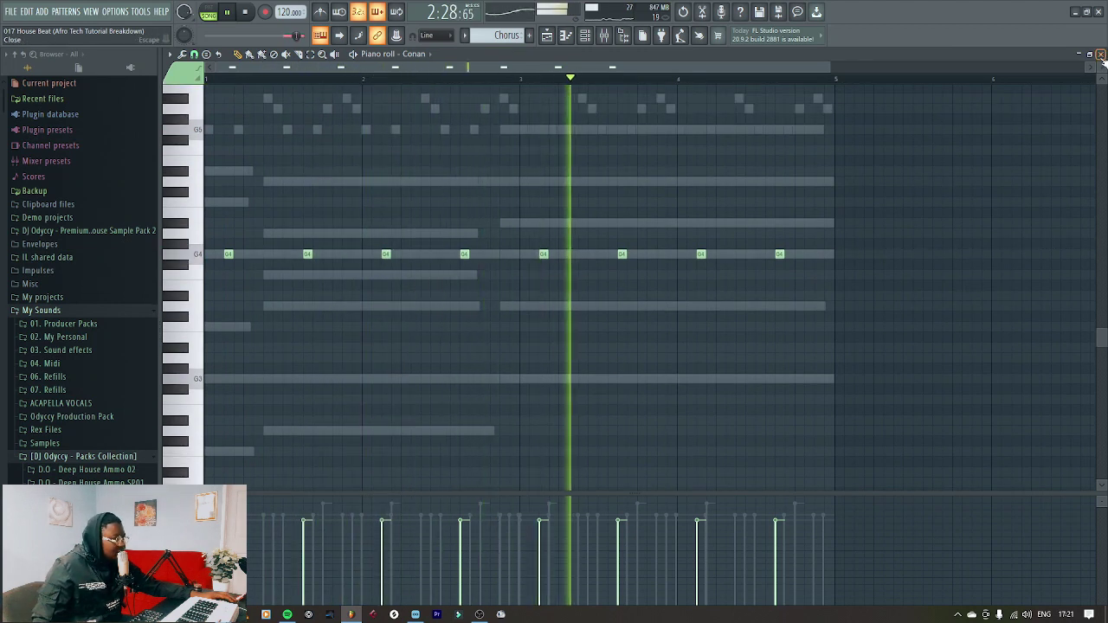
pyautogui.press('F7')
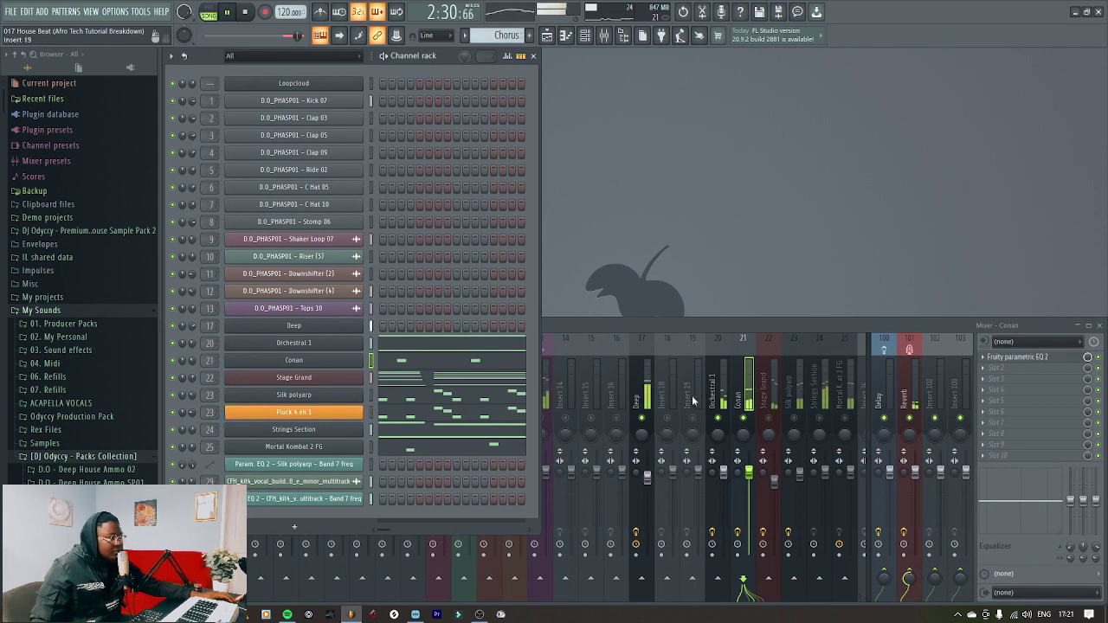
pyautogui.click(862, 398)
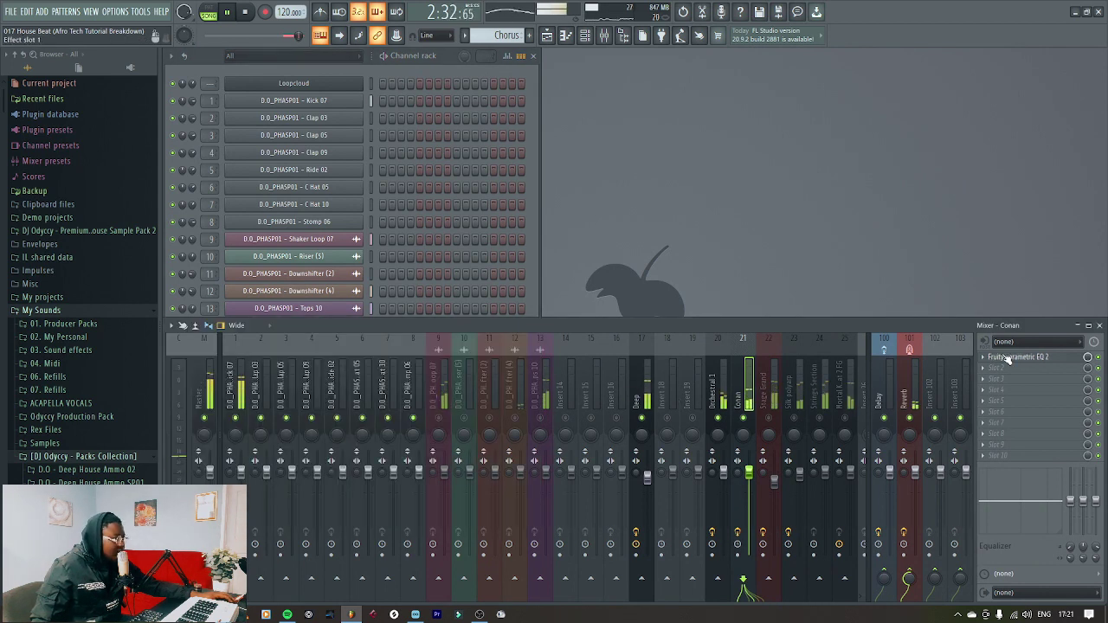
pyautogui.click(1008, 357)
pyautogui.moveTo(531, 199); pyautogui.dragTo(921, 114)
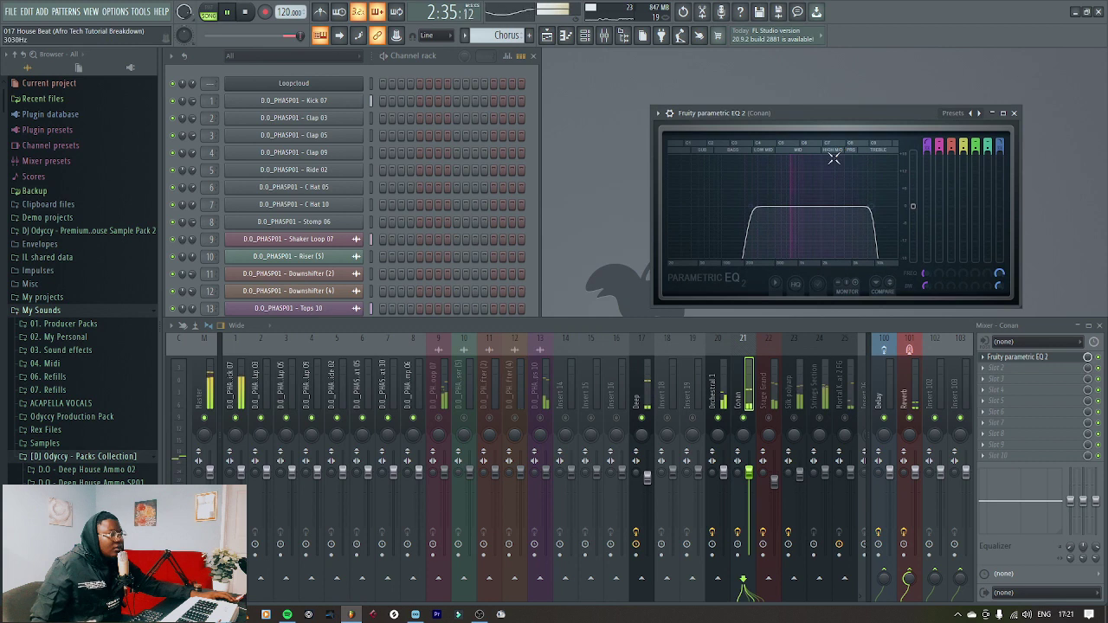
pyautogui.click(1014, 113)
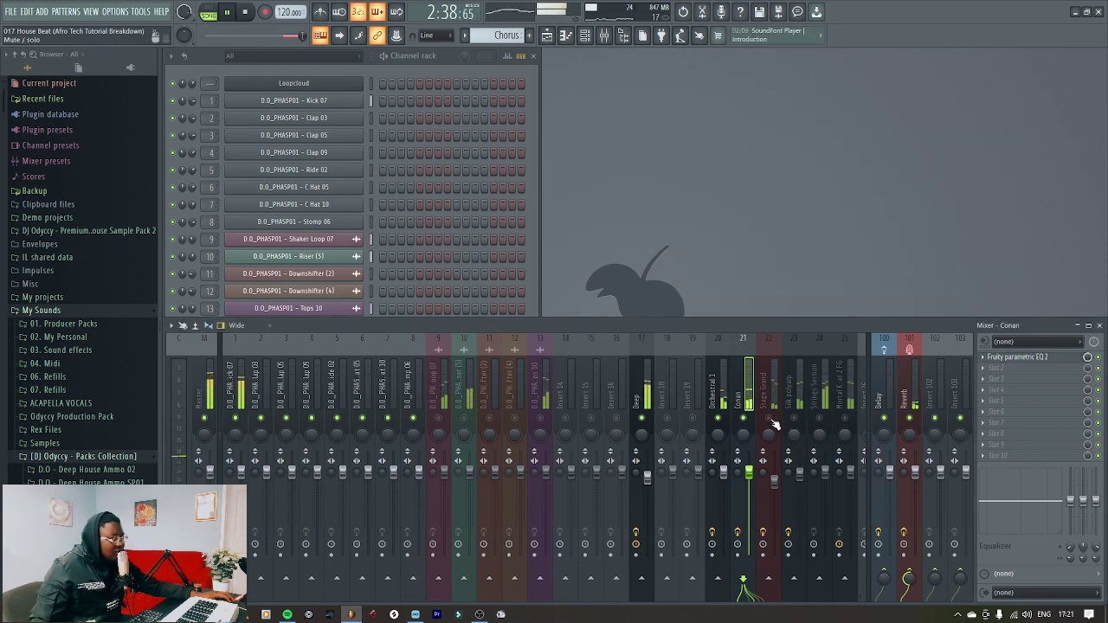
pyautogui.click(770, 422)
# - View the Stage Grand notes in the piano roll, then close it
pyautogui.click(540, 285)
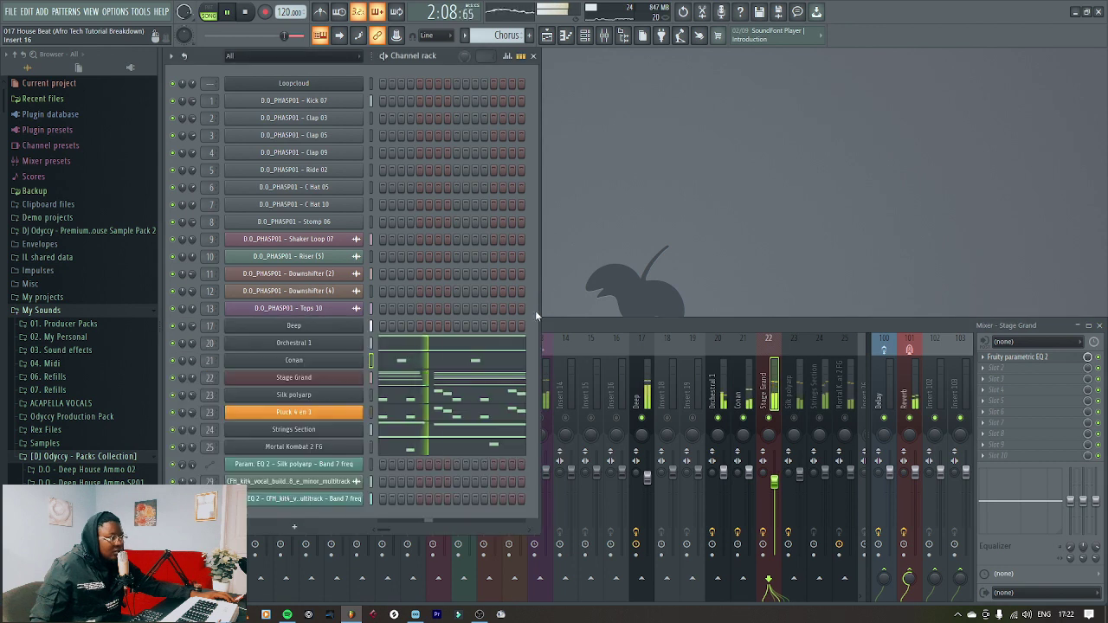
pyautogui.click(453, 396)
pyautogui.scroll(-3, 490, 367)
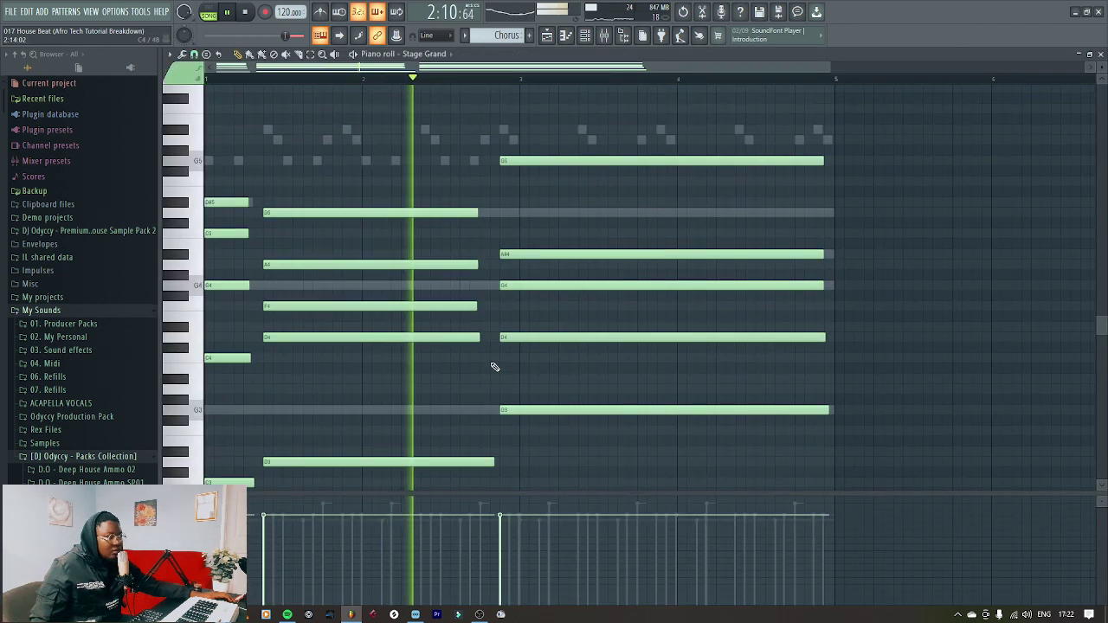
pyautogui.scroll(3, 490, 367)
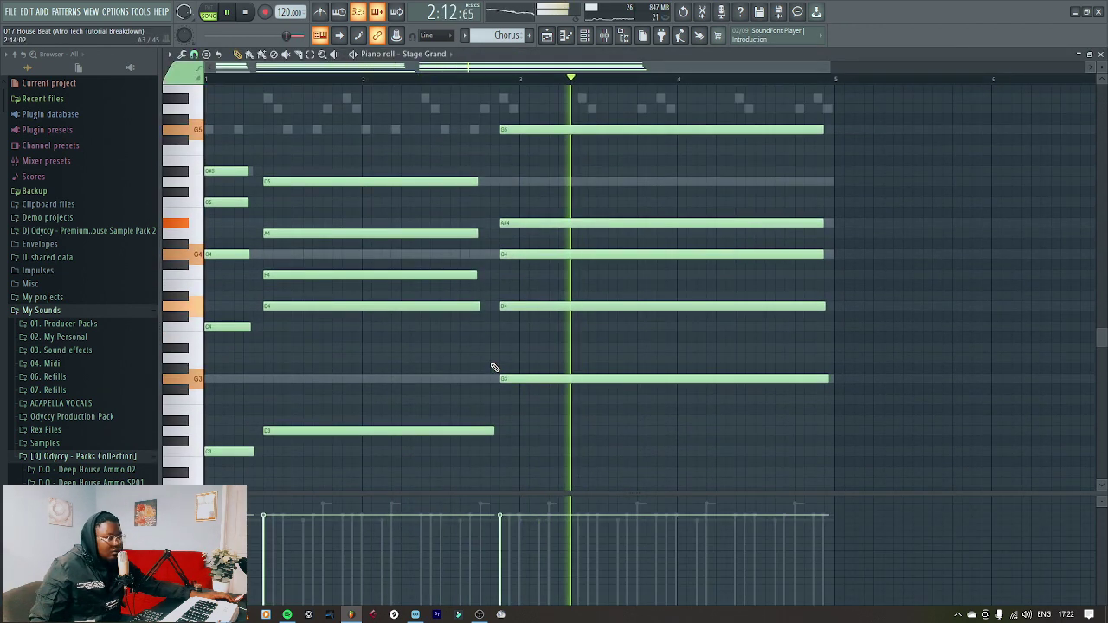
pyautogui.click(1101, 54)
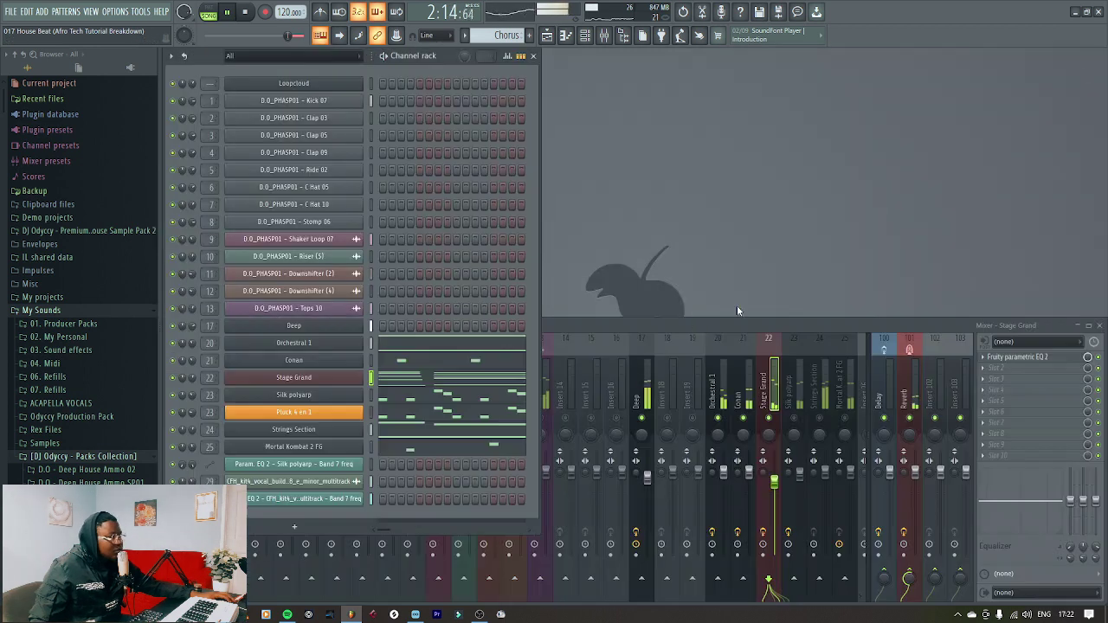
# - Check Stage Grand's DirectWave and Parametric EQ 2, stop playback, and reopen its piano roll
pyautogui.click(286, 379)
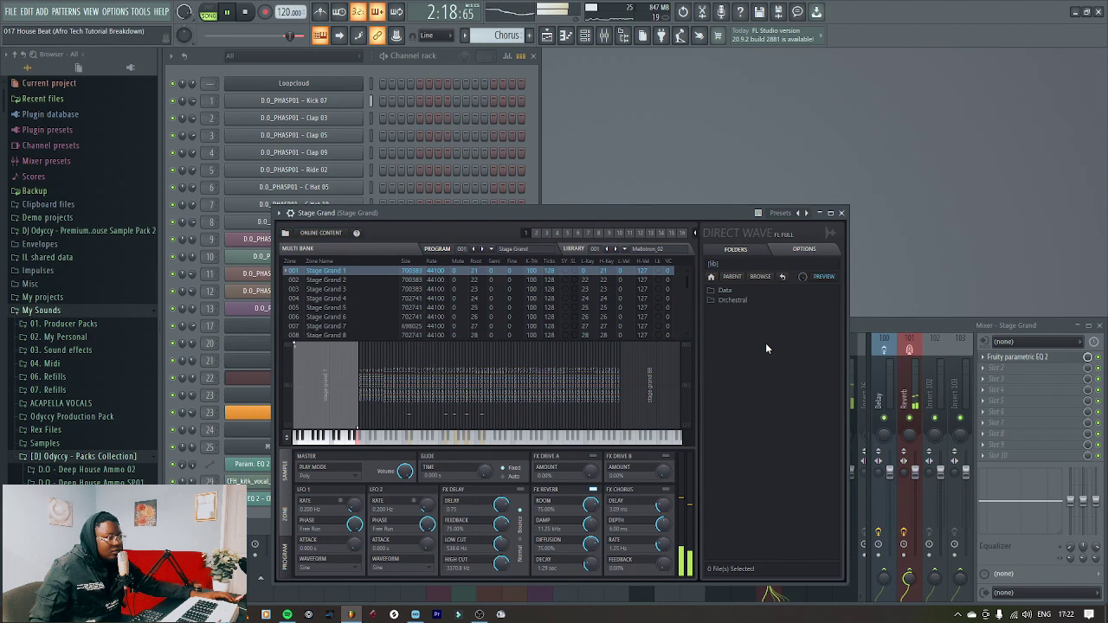
pyautogui.click(841, 213)
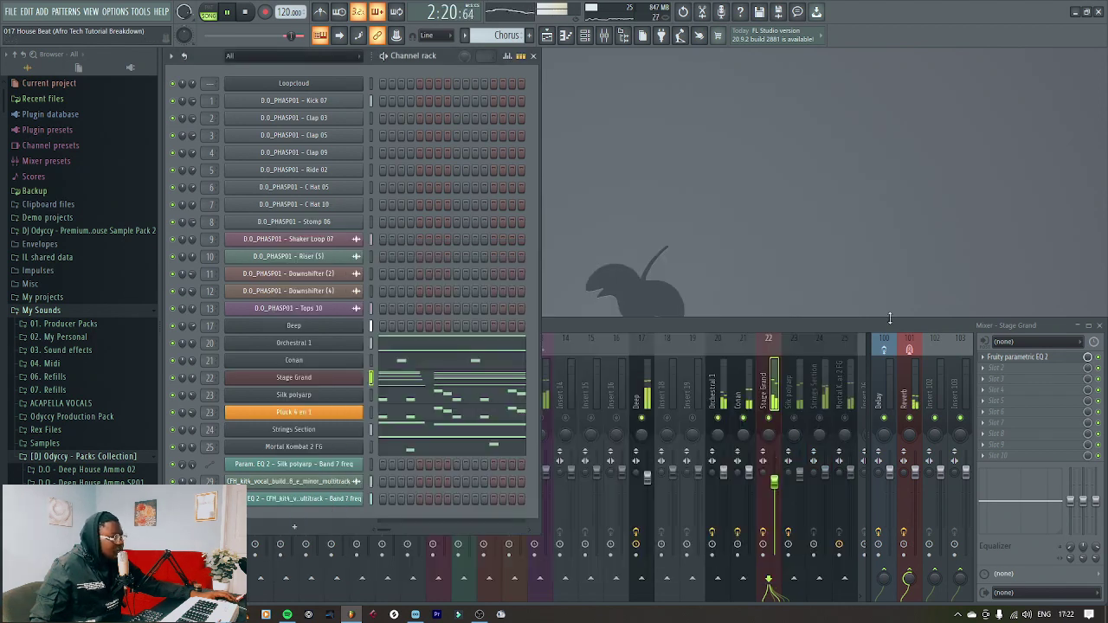
pyautogui.click(1021, 358)
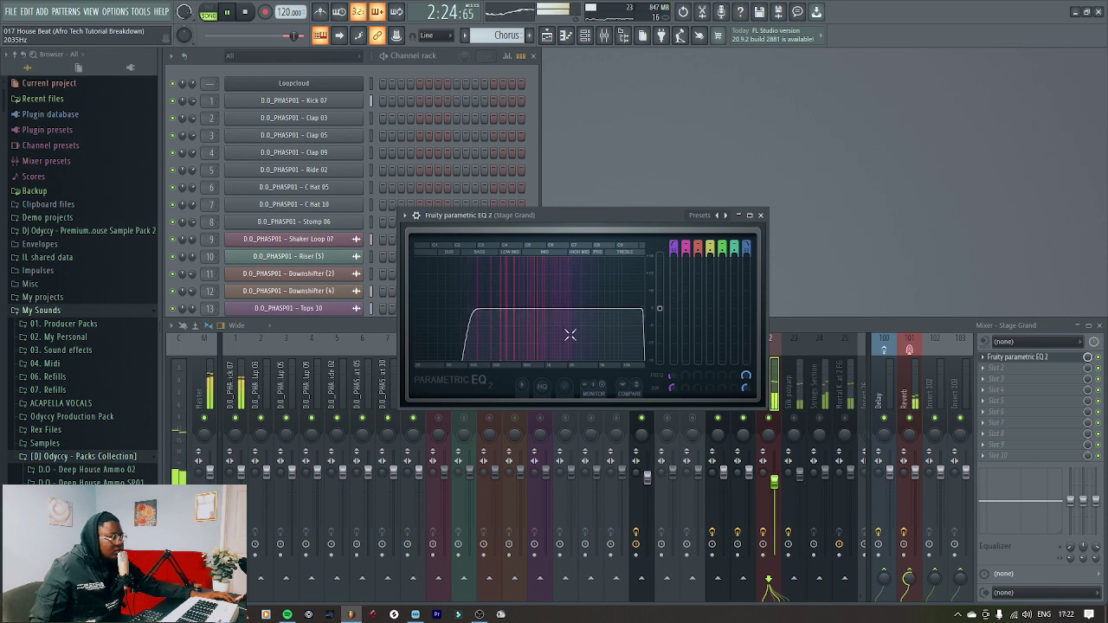
pyautogui.click(760, 214)
pyautogui.click(535, 261)
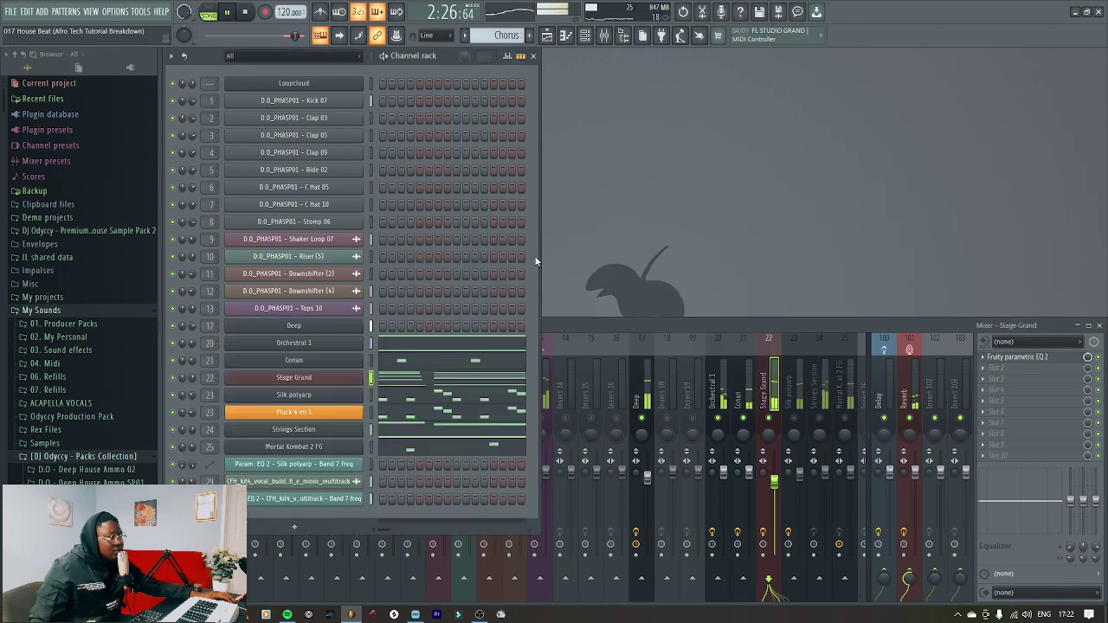
pyautogui.press('space')
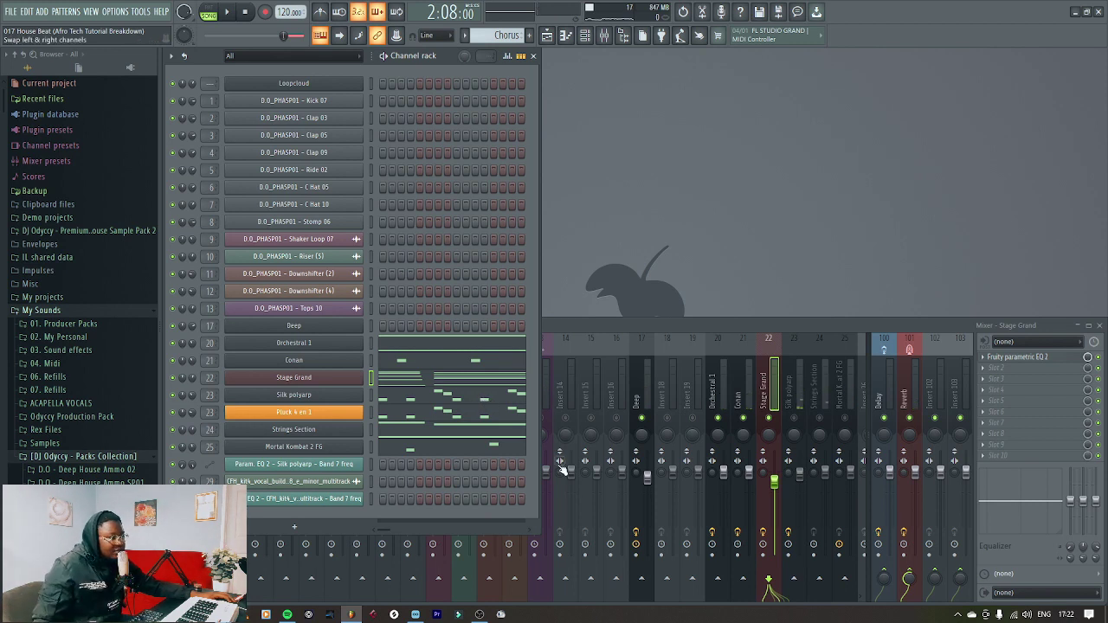
pyautogui.click(400, 382)
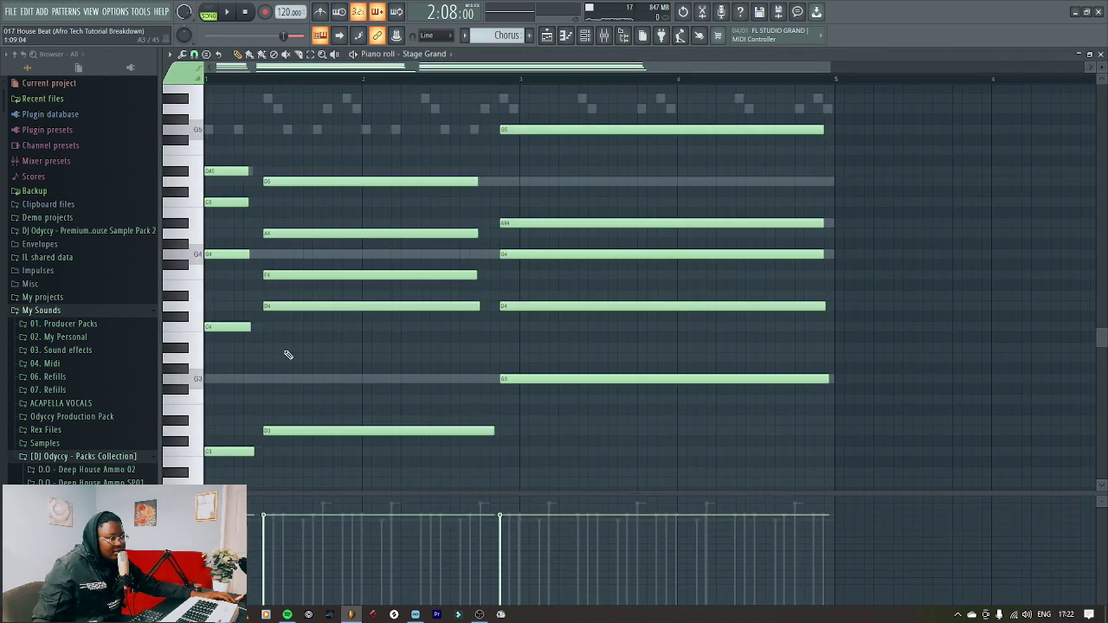
# - Close the piano roll, switch the browser to Snap 4 and expand Packs > Instruments > Keyboard
pyautogui.click(1101, 54)
pyautogui.click(73, 54)
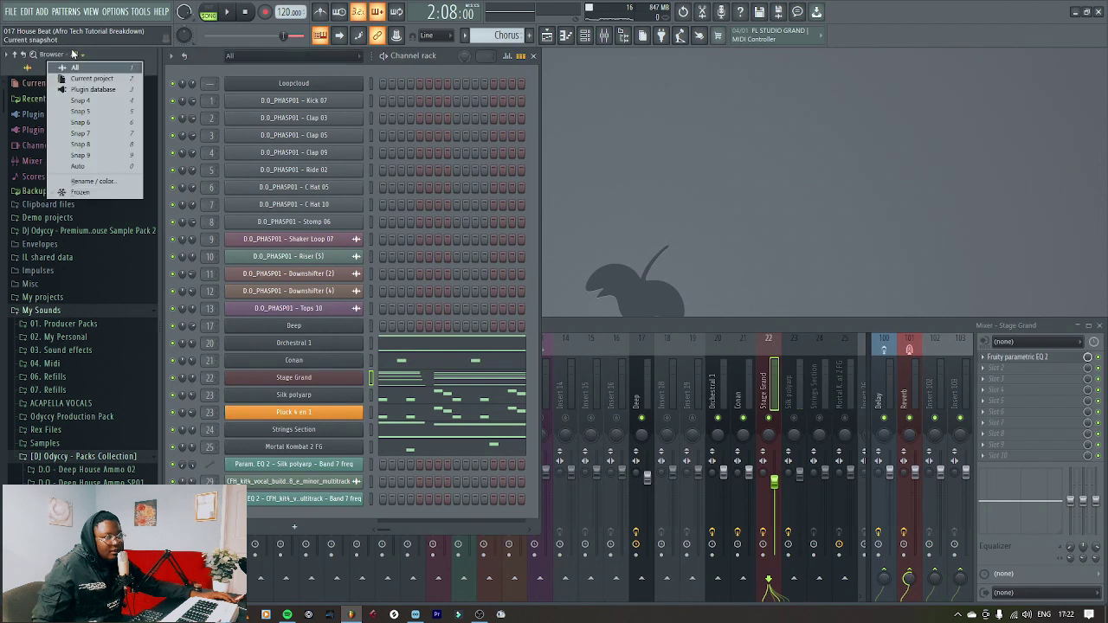
pyautogui.click(80, 100)
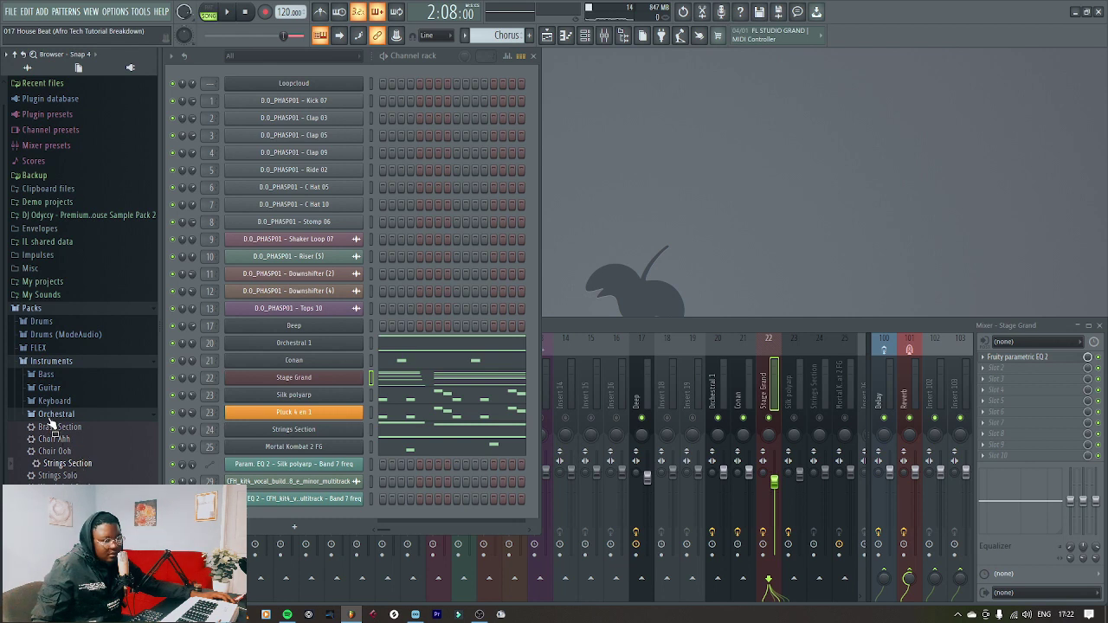
pyautogui.click(52, 401)
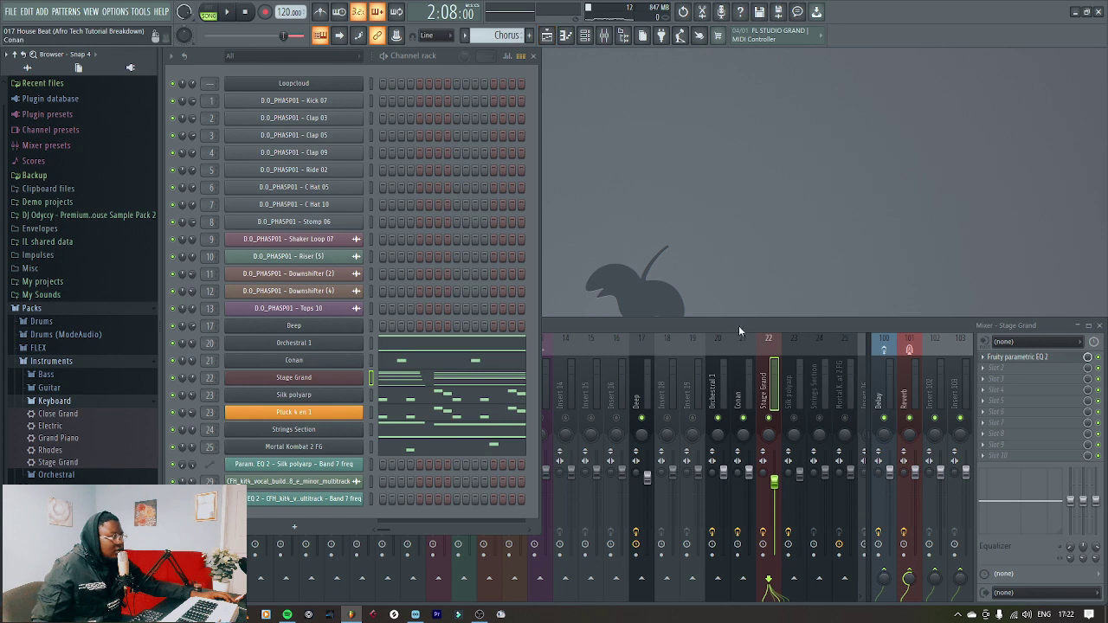
# - Start playback, focus the Silk polyarp insert and open its piano roll
pyautogui.click(804, 430)
pyautogui.press('space')
pyautogui.click(803, 387)
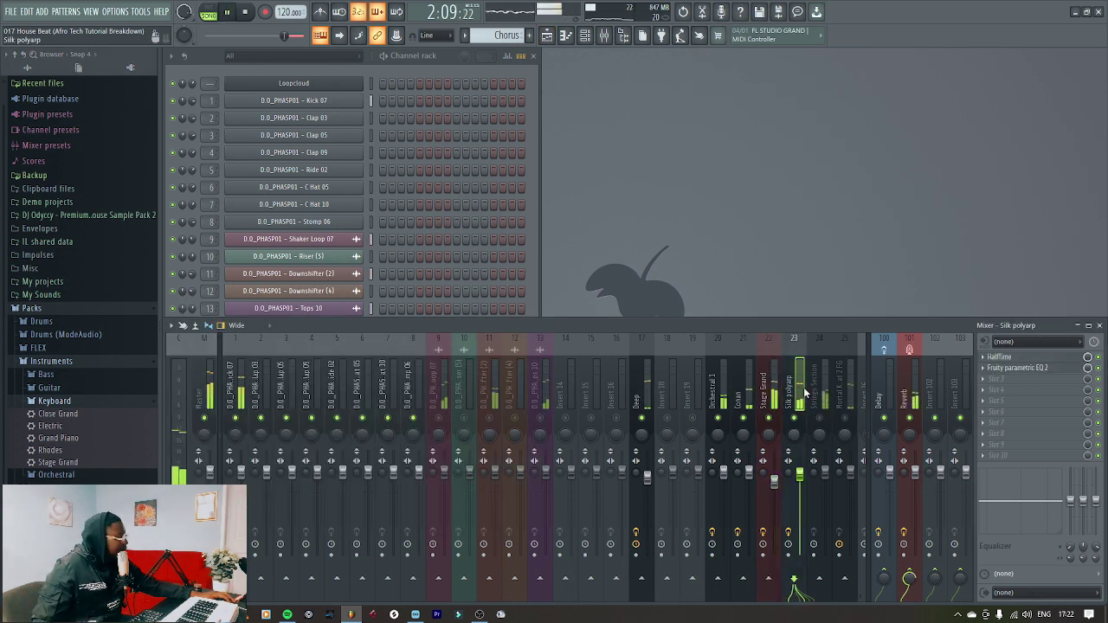
pyautogui.click(531, 283)
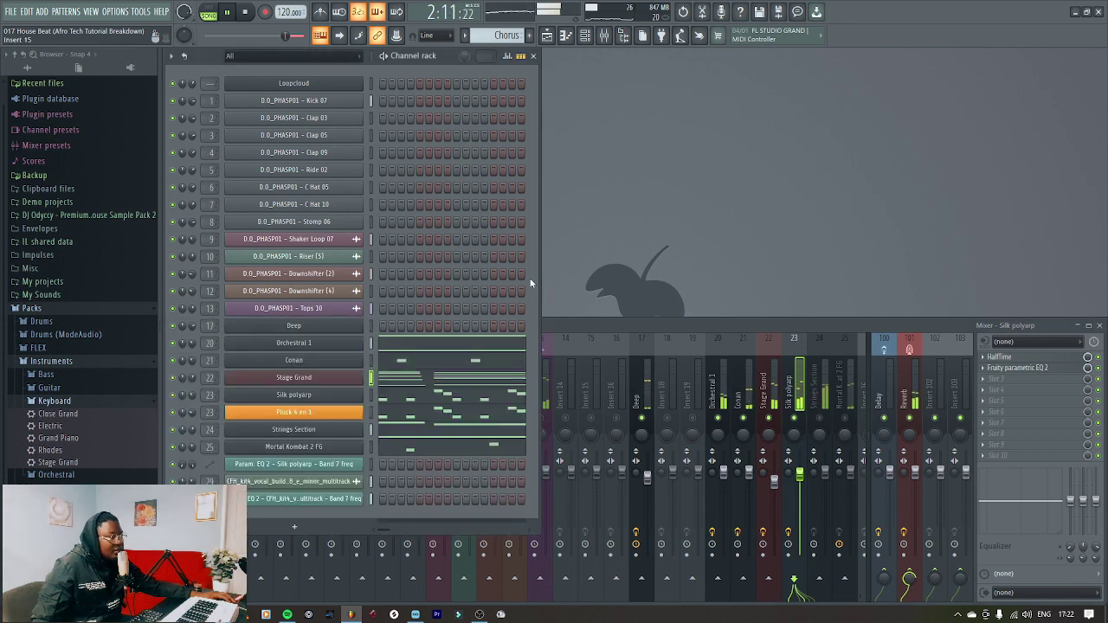
pyautogui.click(428, 400)
pyautogui.scroll(5, 736, 396)
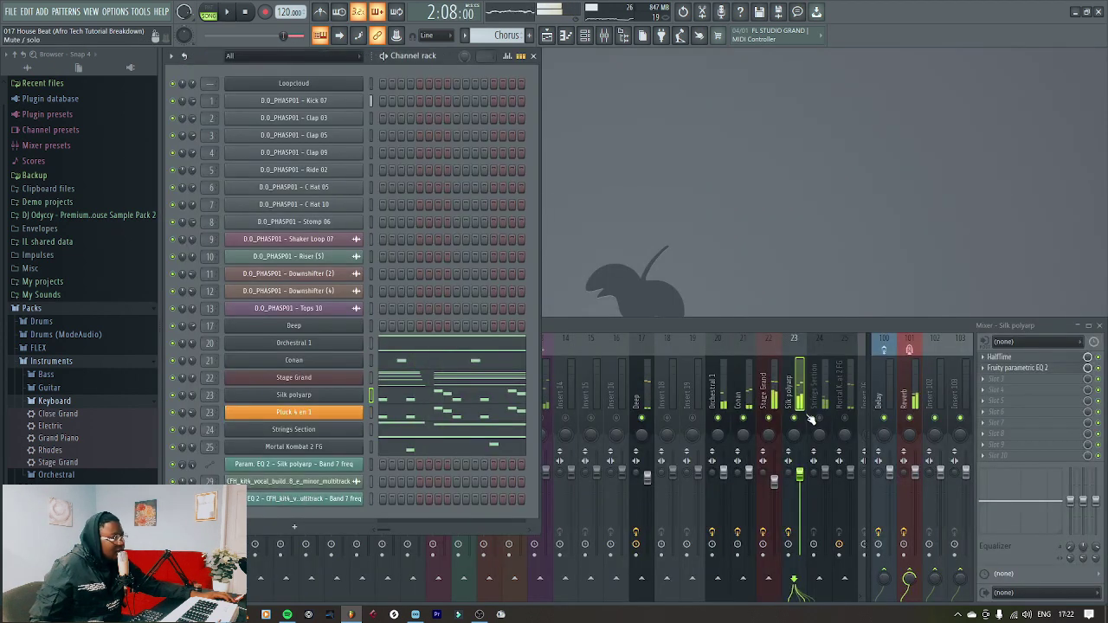
# - Switch between the mixer and channel rack on Silk polyarp, then stop playback
pyautogui.click(770, 420)
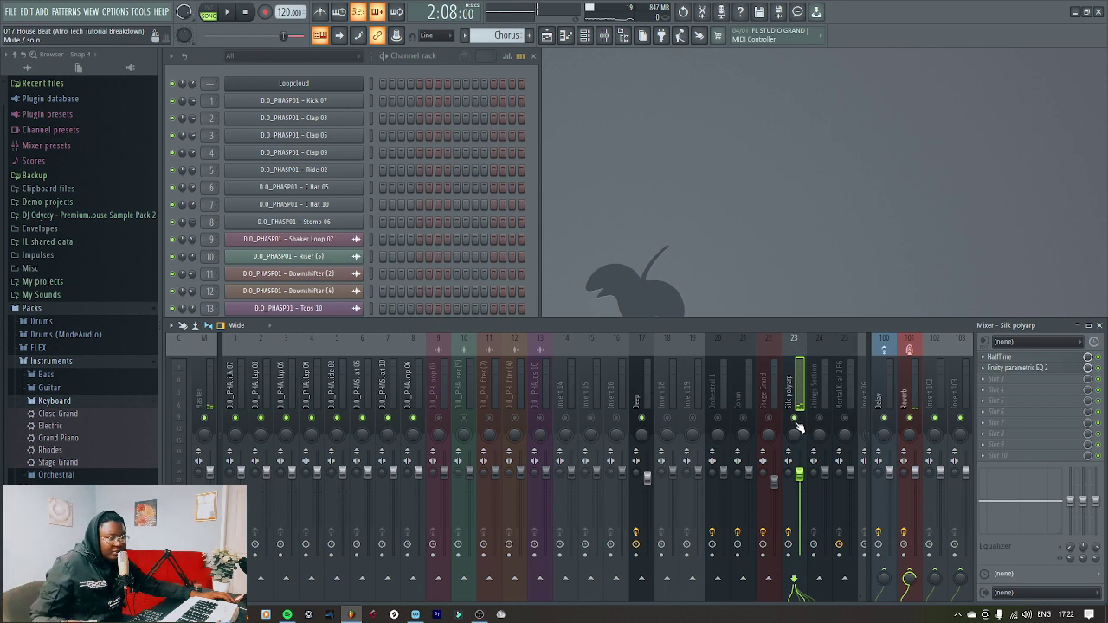
pyautogui.click(533, 303)
pyautogui.click(647, 421)
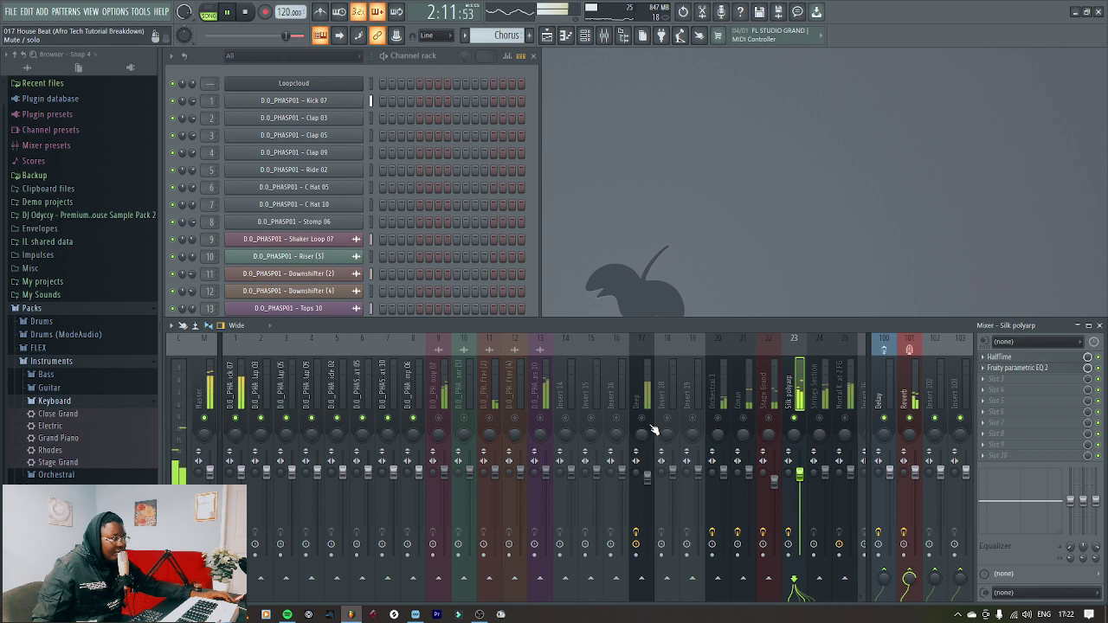
pyautogui.click(528, 309)
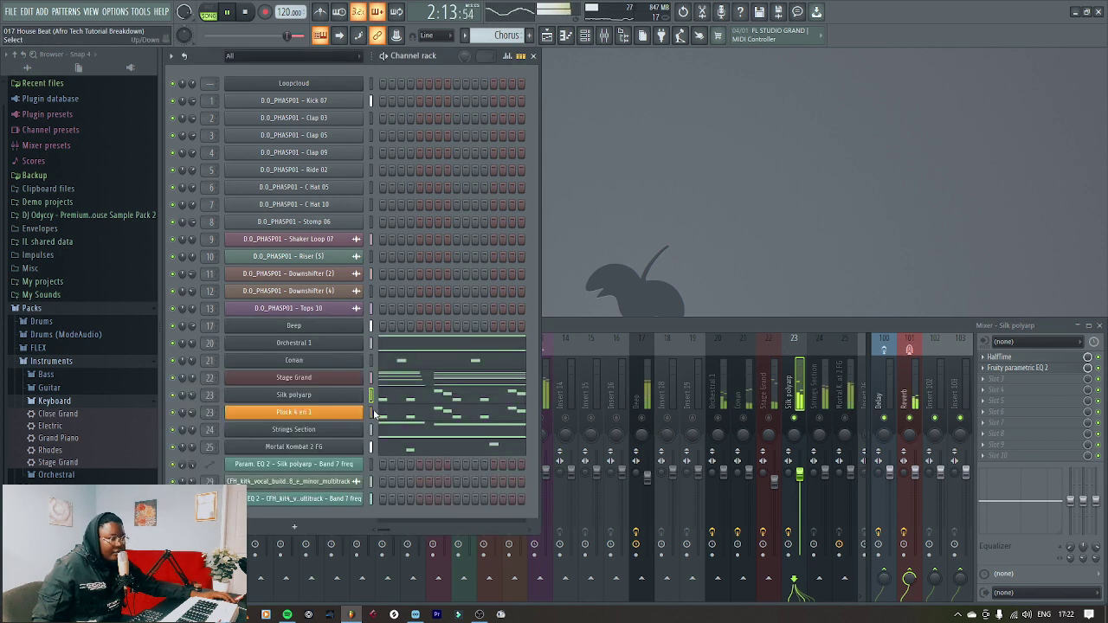
pyautogui.click(798, 387)
pyautogui.press('space')
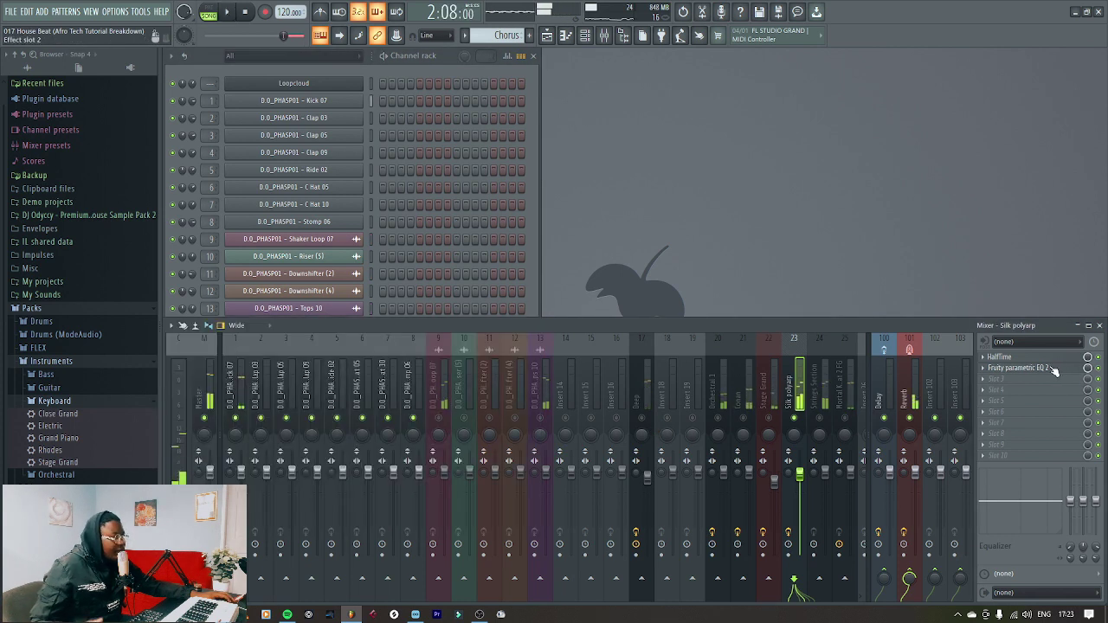
# - Review Silk polyarp's HalfTime effect at 41% mix, then unmute Stage Grand, Conan and Orchestral 1
pyautogui.click(1026, 358)
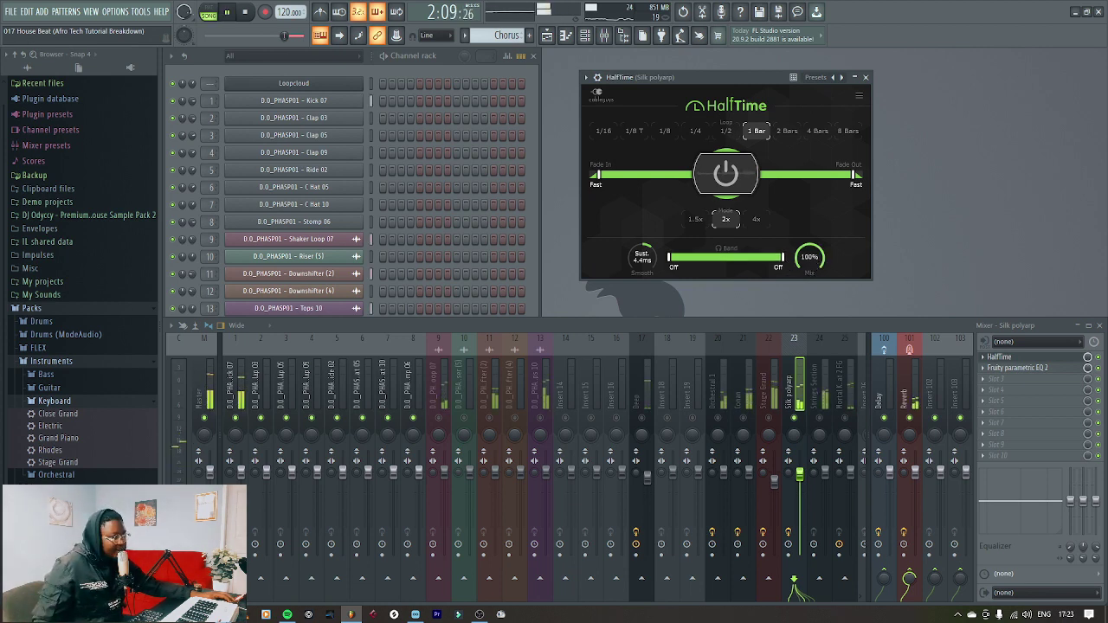
pyautogui.press('space')
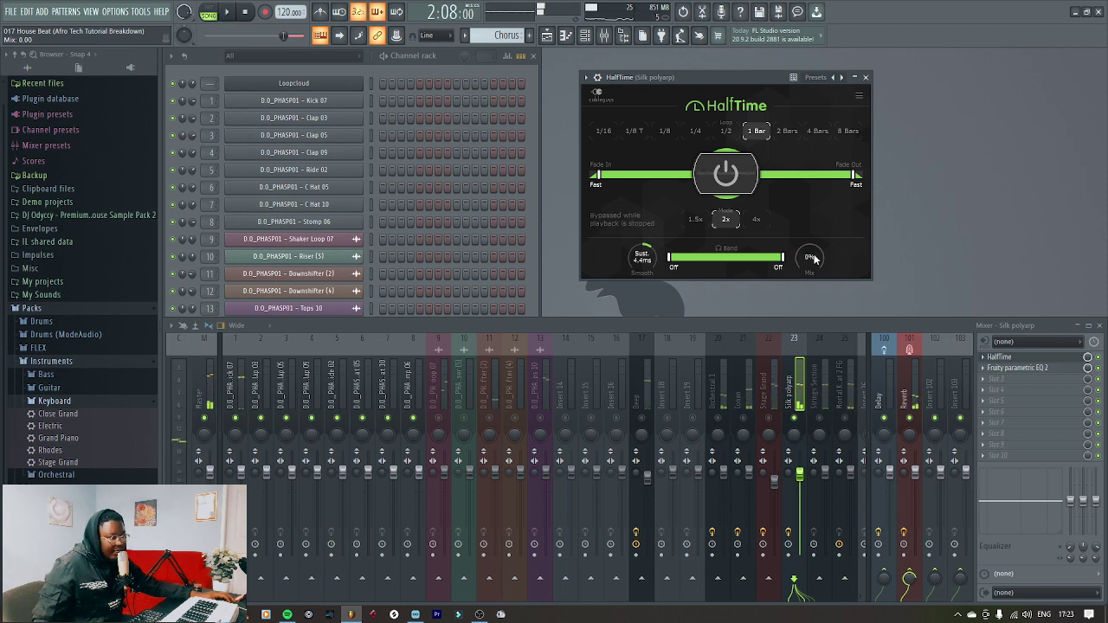
pyautogui.press('space')
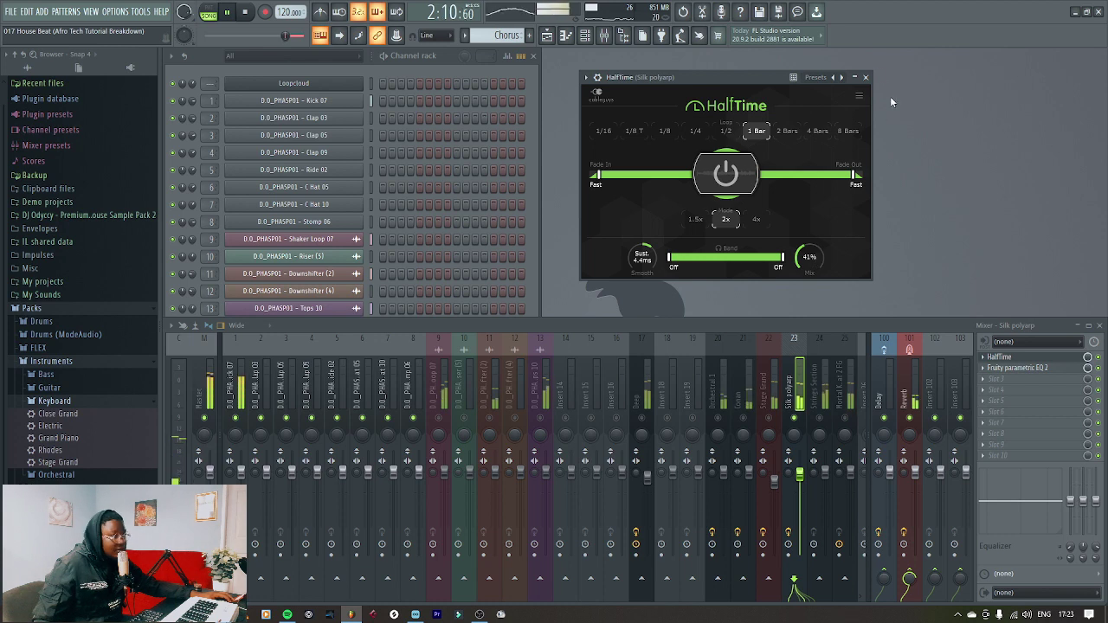
pyautogui.click(865, 77)
pyautogui.click(768, 417)
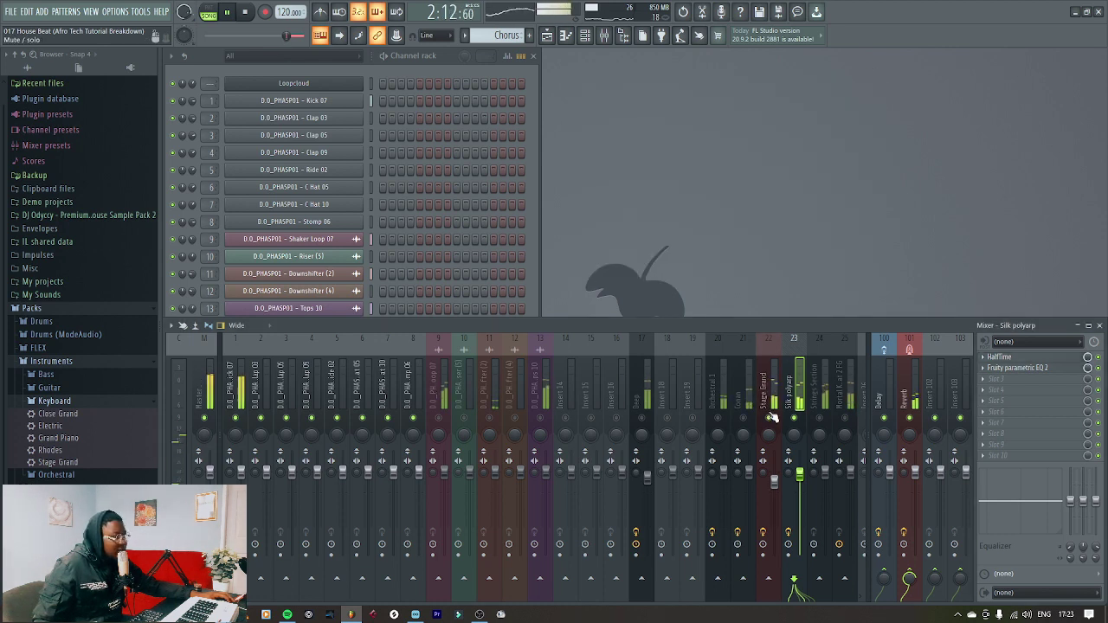
pyautogui.click(743, 416)
pyautogui.click(718, 416)
# - Open and close the Silk polyarp, Strings Section and Pluck 4 en 1 plugin windows from the channel rack
pyautogui.click(537, 275)
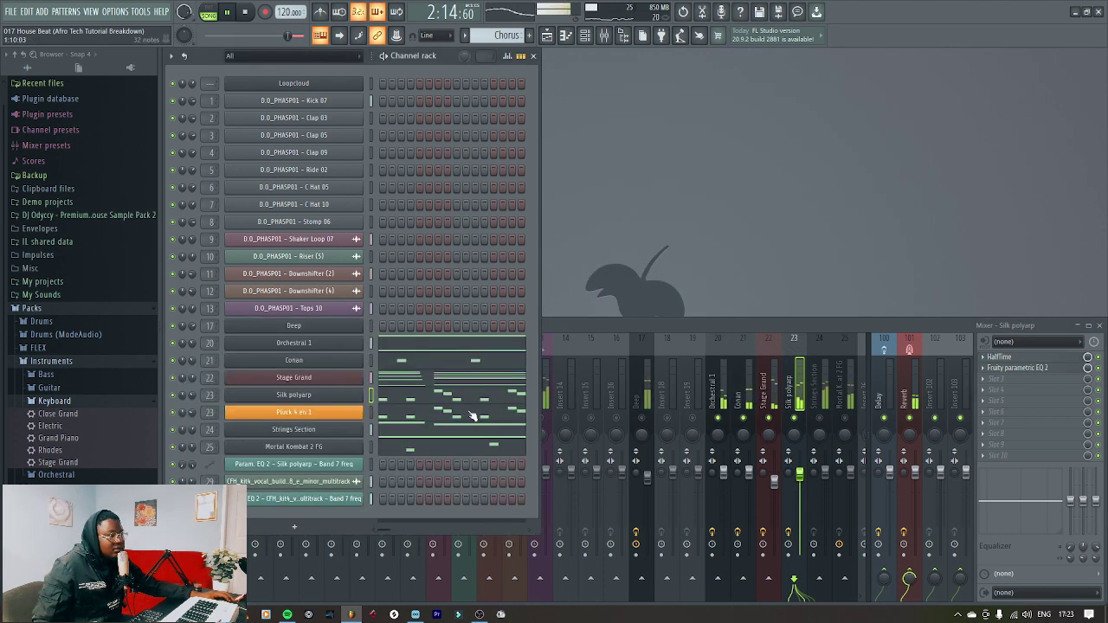
pyautogui.click(326, 398)
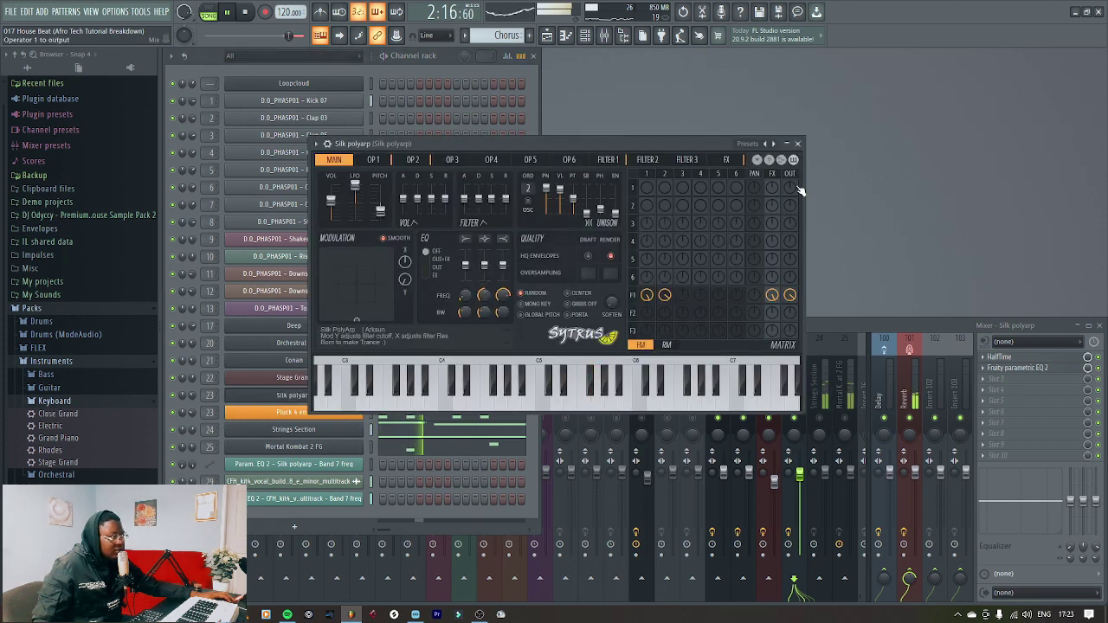
pyautogui.click(326, 398)
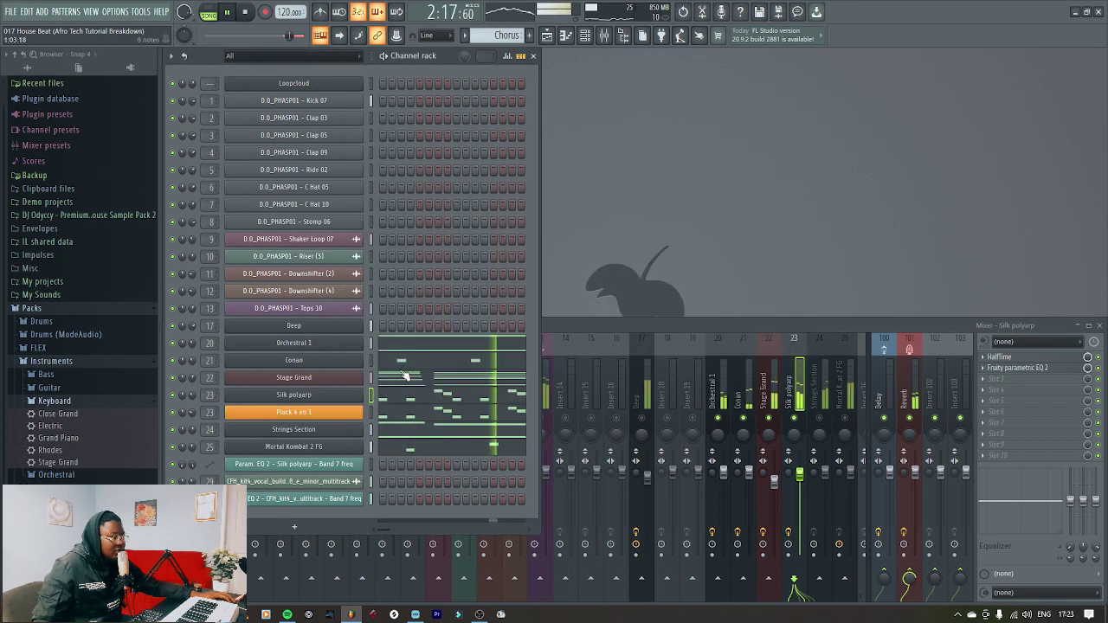
pyautogui.click(335, 431)
pyautogui.click(779, 153)
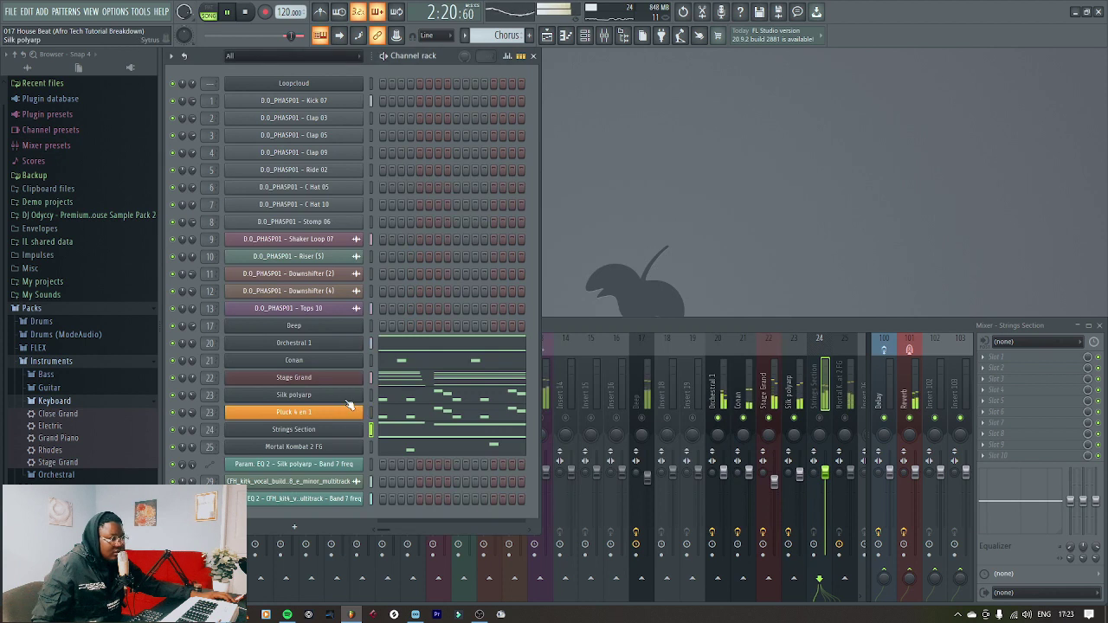
pyautogui.click(325, 417)
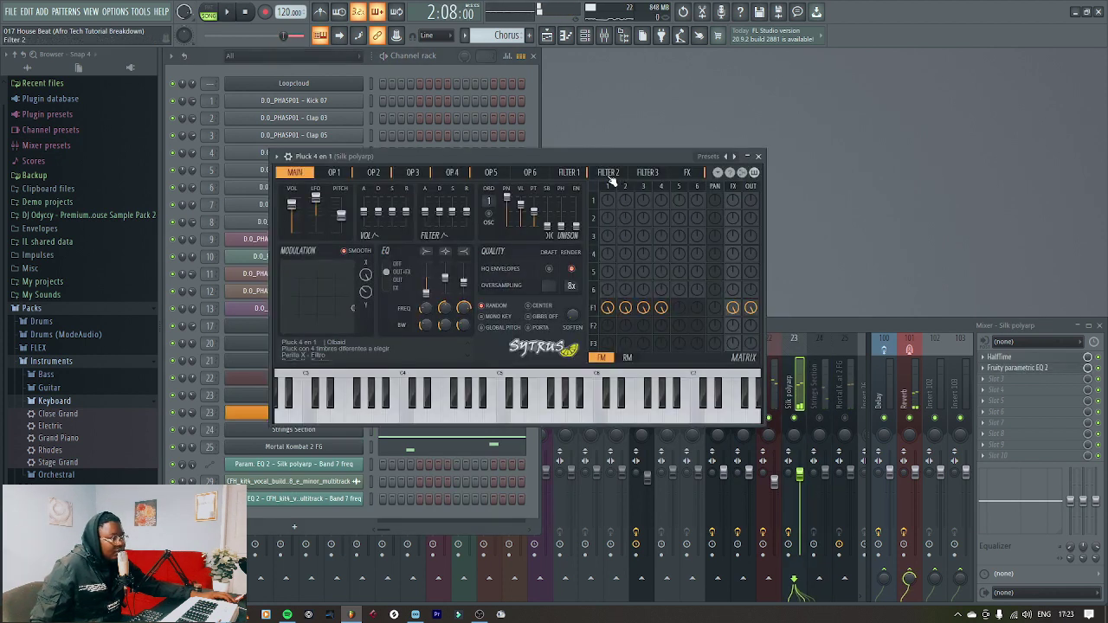
pyautogui.moveTo(589, 158); pyautogui.dragTo(713, 136)
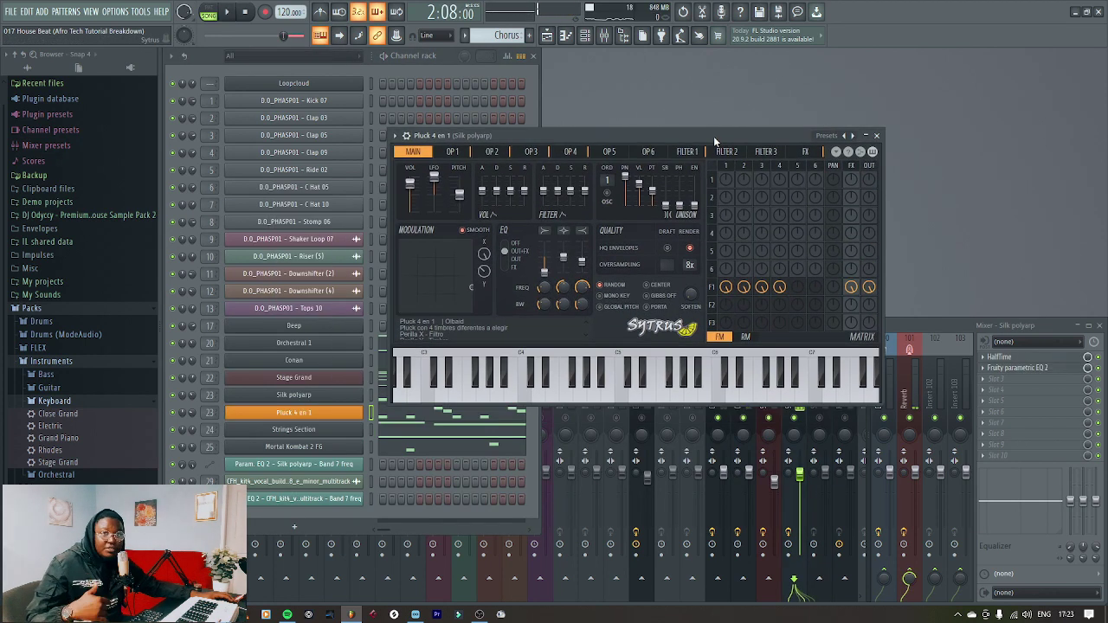
pyautogui.click(876, 135)
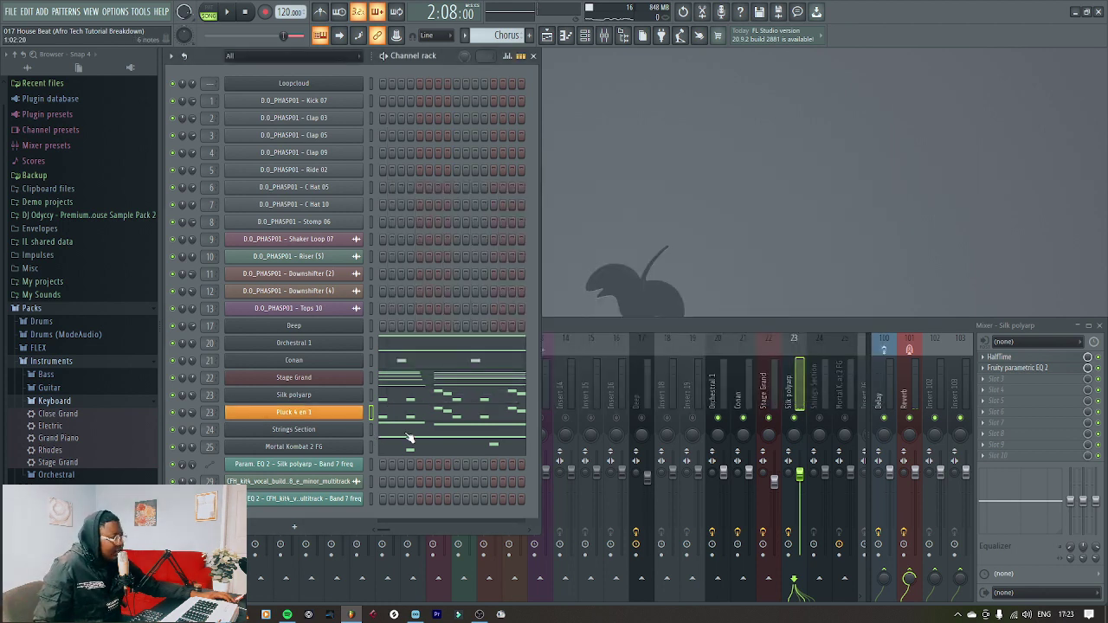
# - Start the beat playing while switching between the mixer and channel rack
pyautogui.click(824, 430)
pyautogui.press('space')
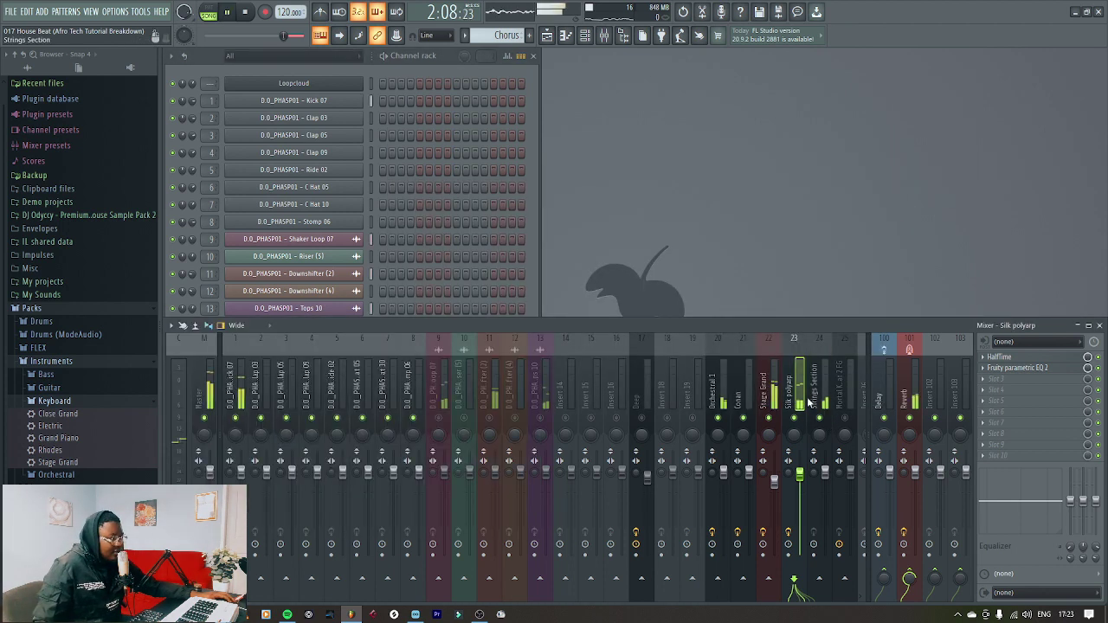
pyautogui.click(536, 287)
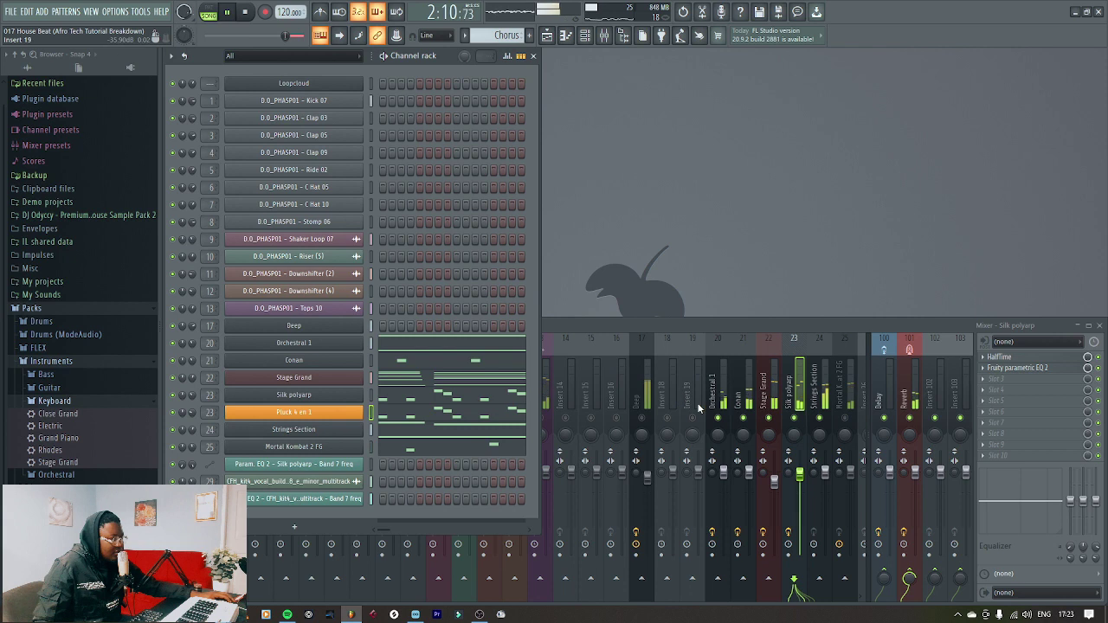
pyautogui.click(652, 422)
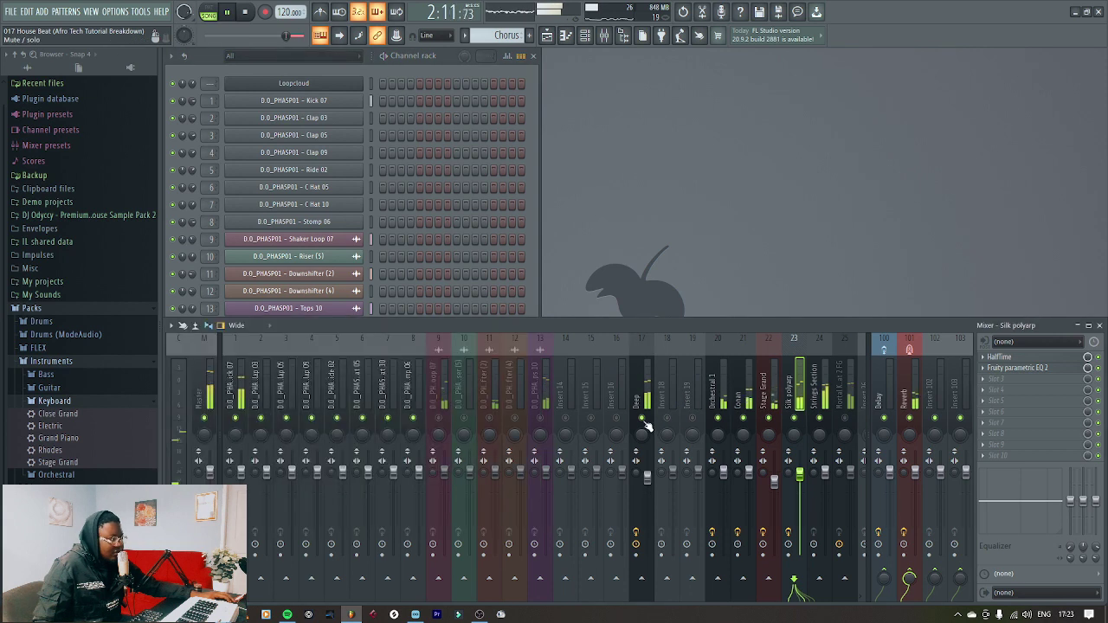
pyautogui.click(535, 260)
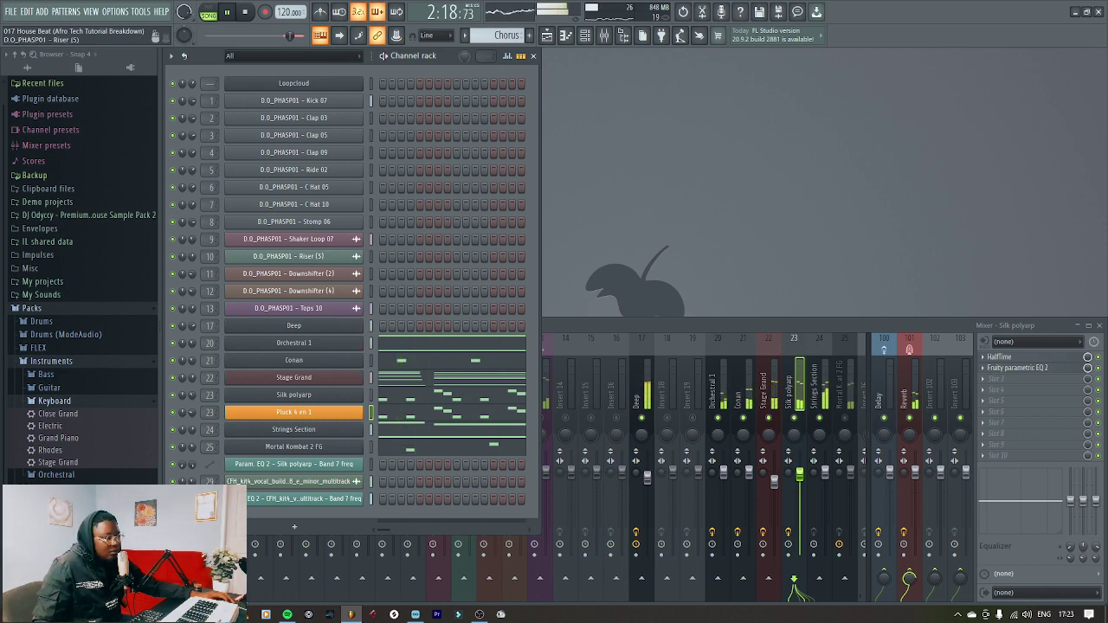
pyautogui.click(578, 344)
pyautogui.scroll(-5, 578, 344)
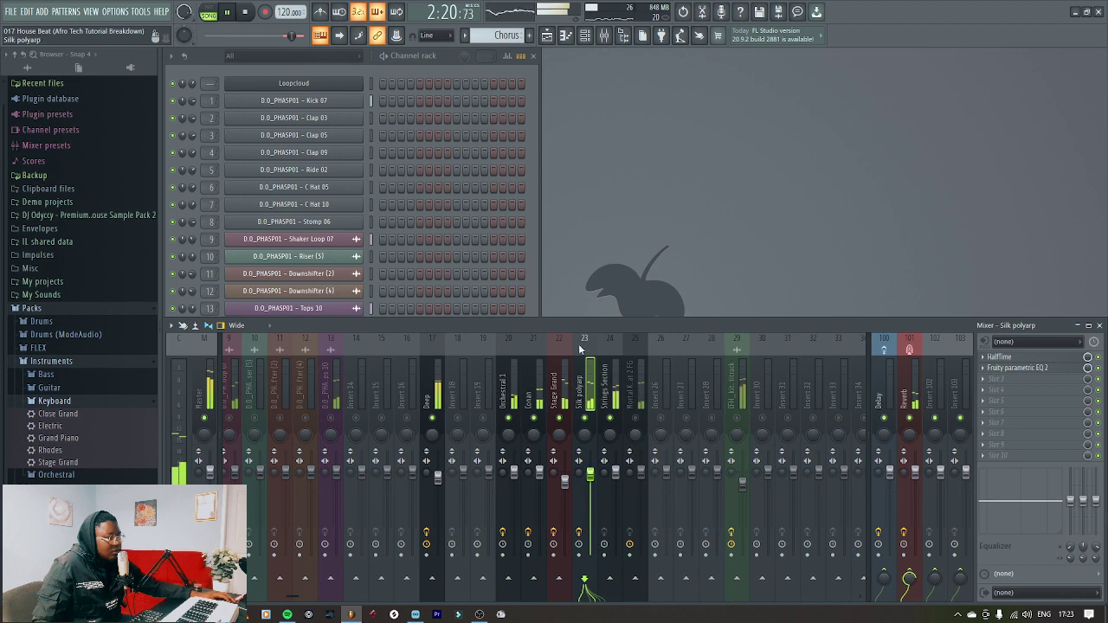
pyautogui.click(534, 272)
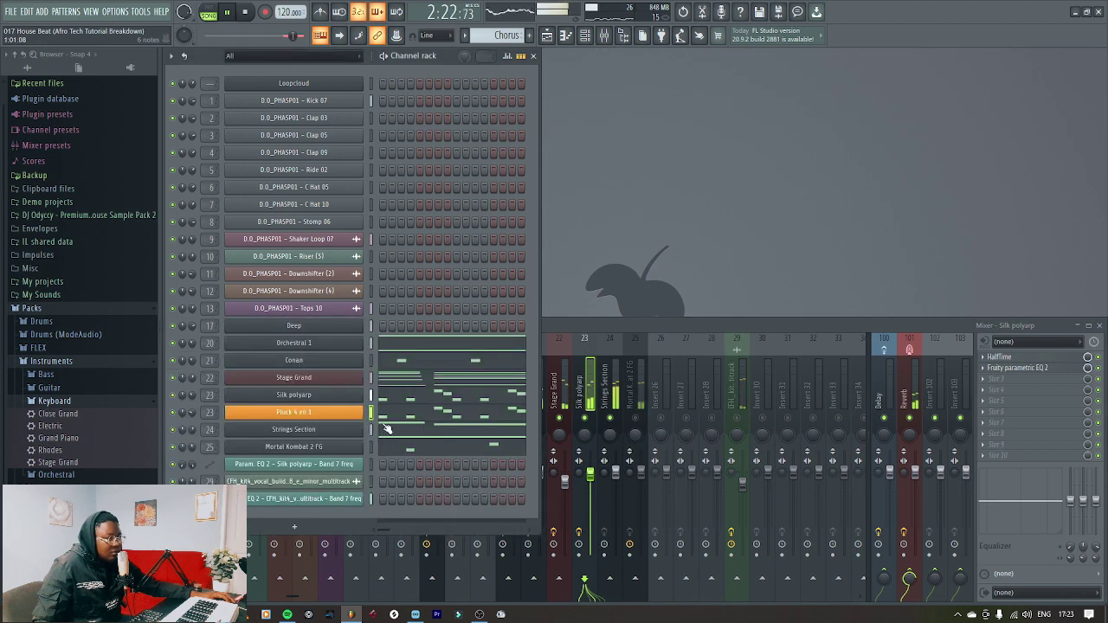
# - View the Strings Section notes in the piano roll, then close it and return to the channel rack
pyautogui.click(399, 430)
pyautogui.scroll(-3, 547, 403)
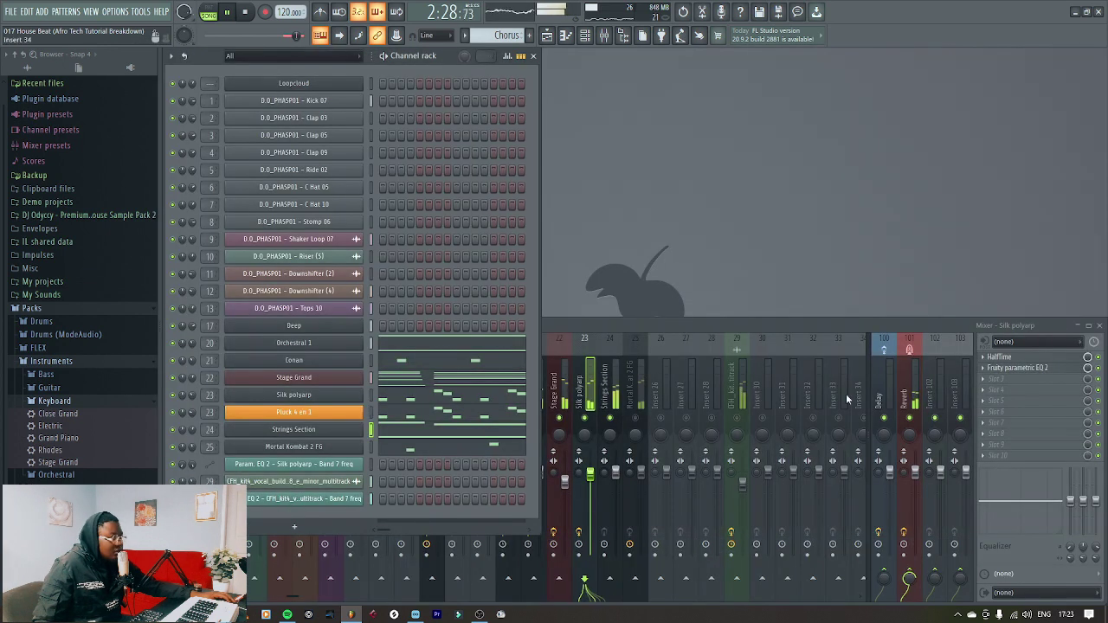
pyautogui.press('F7')
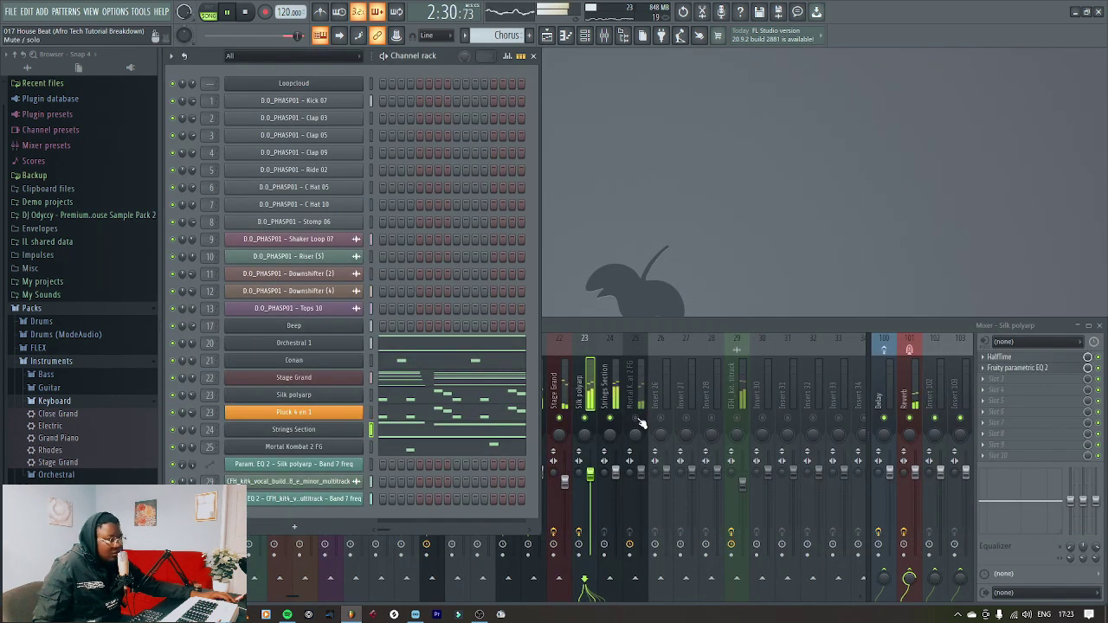
pyautogui.click(640, 422)
pyautogui.click(533, 328)
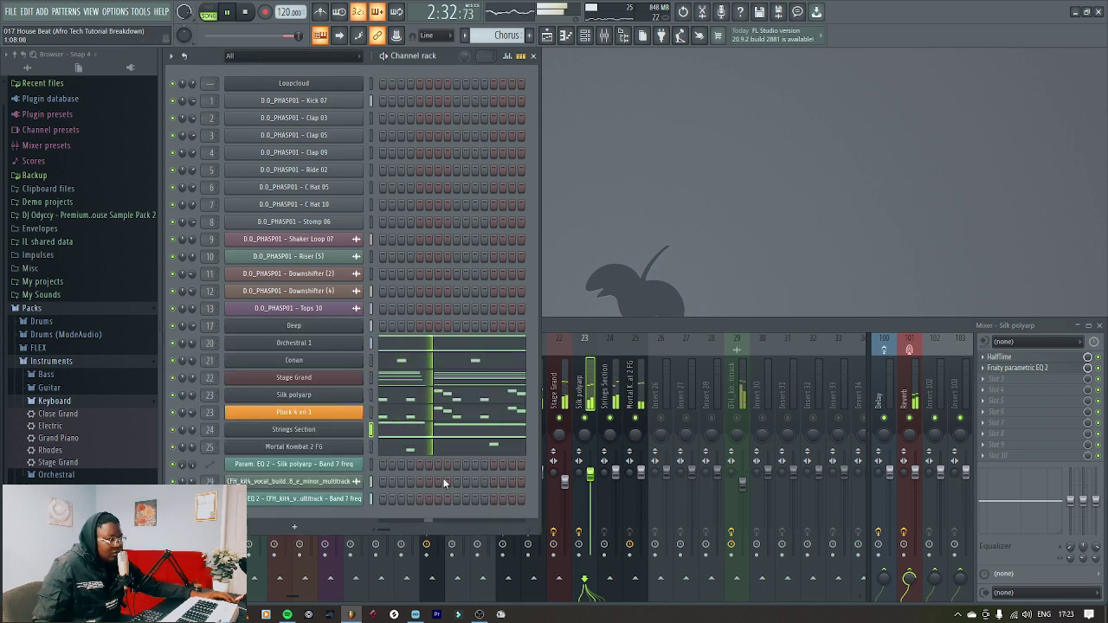
# - Check the Mortal Kombat 2 FG synth, stop playback and show the playlist arrangement
pyautogui.click(329, 446)
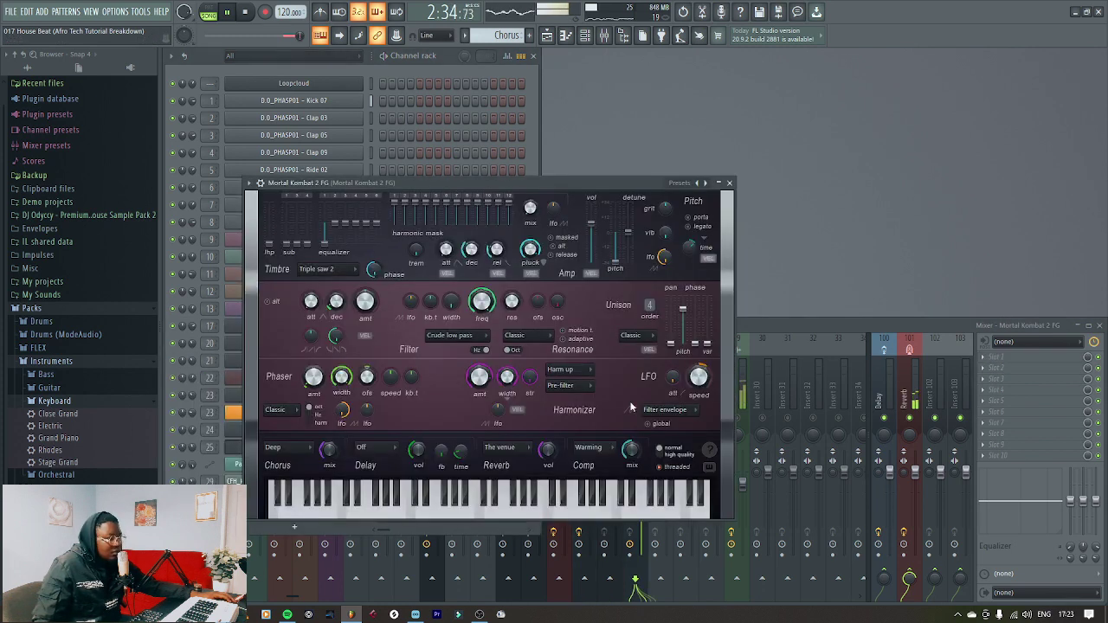
pyautogui.click(730, 183)
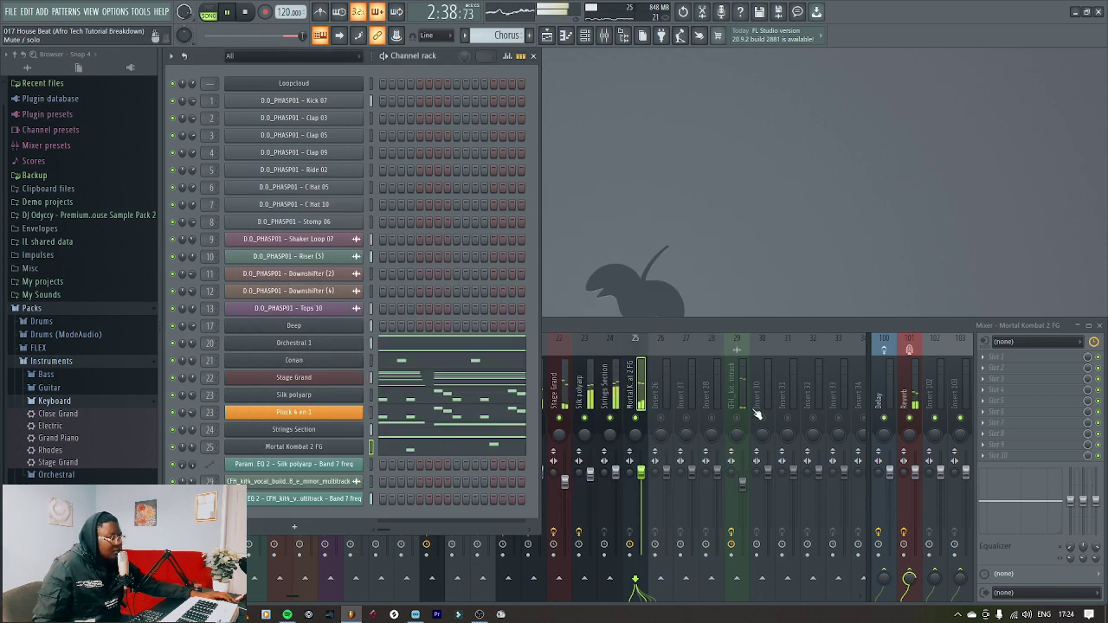
pyautogui.press('space')
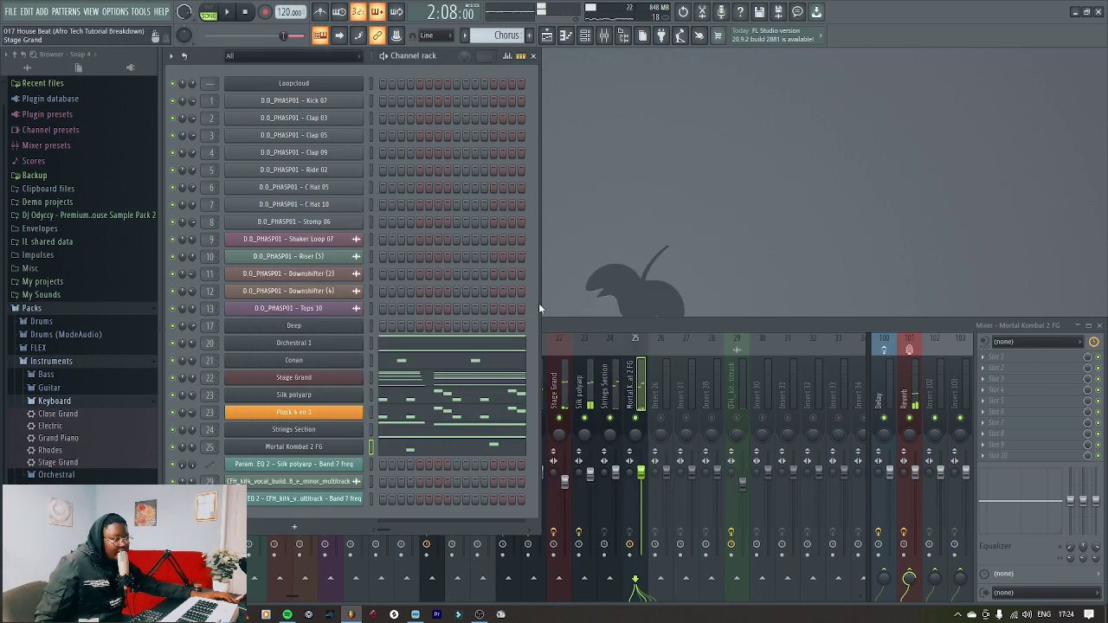
pyautogui.click(548, 36)
# - Unmute Tracks 2, 3, 4 and 5 and start arrangement playback
pyautogui.scroll(4, 761, 263)
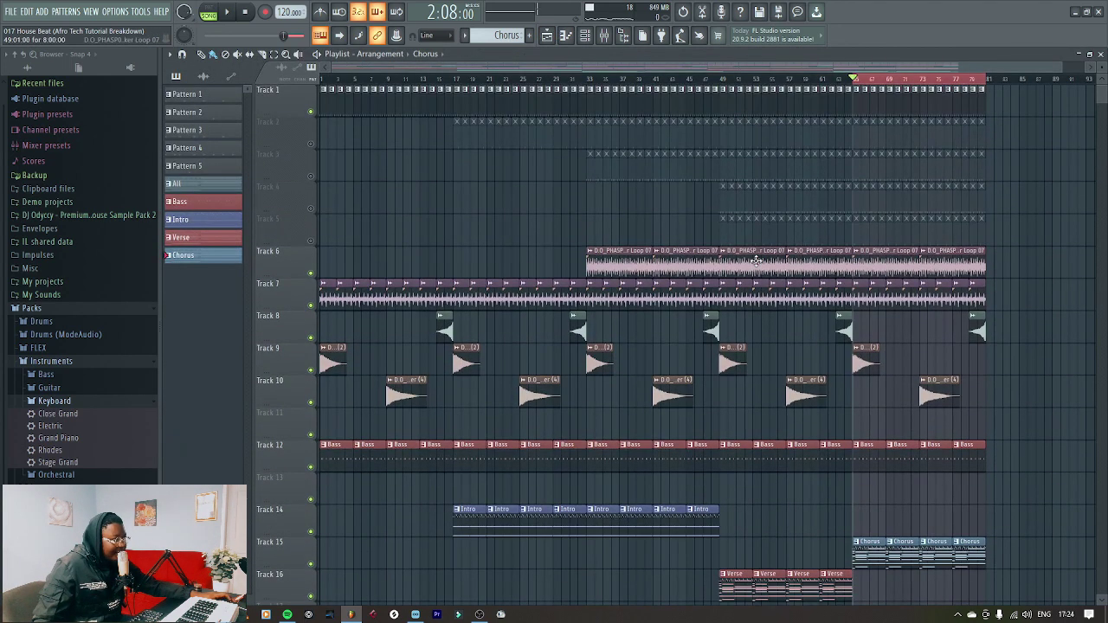
pyautogui.click(312, 143)
pyautogui.click(312, 177)
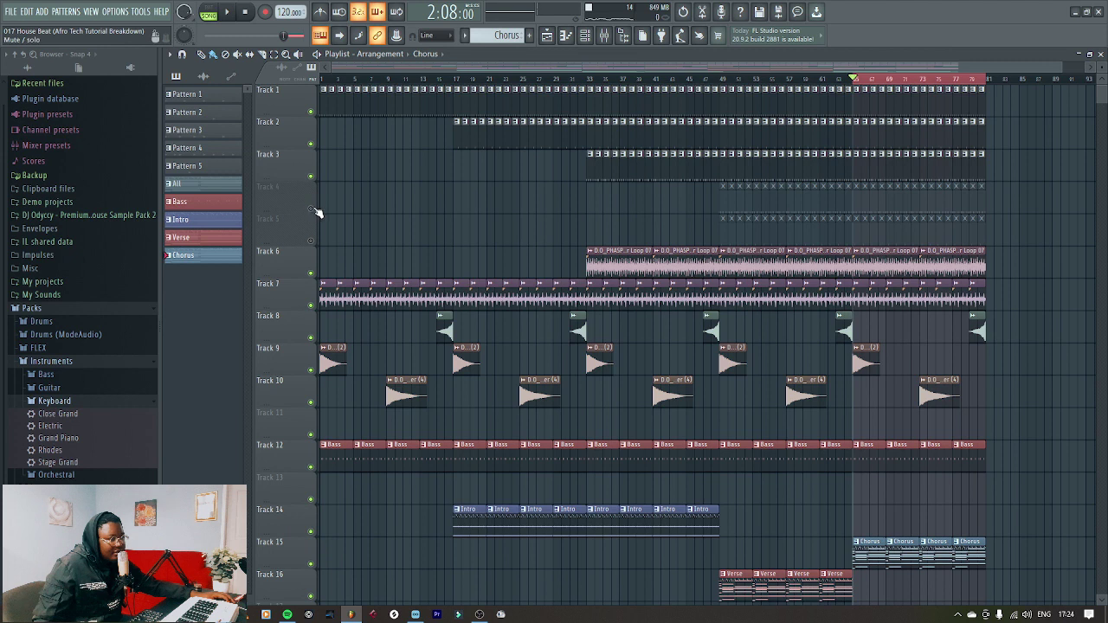
pyautogui.click(312, 209)
pyautogui.click(311, 241)
pyautogui.press('space')
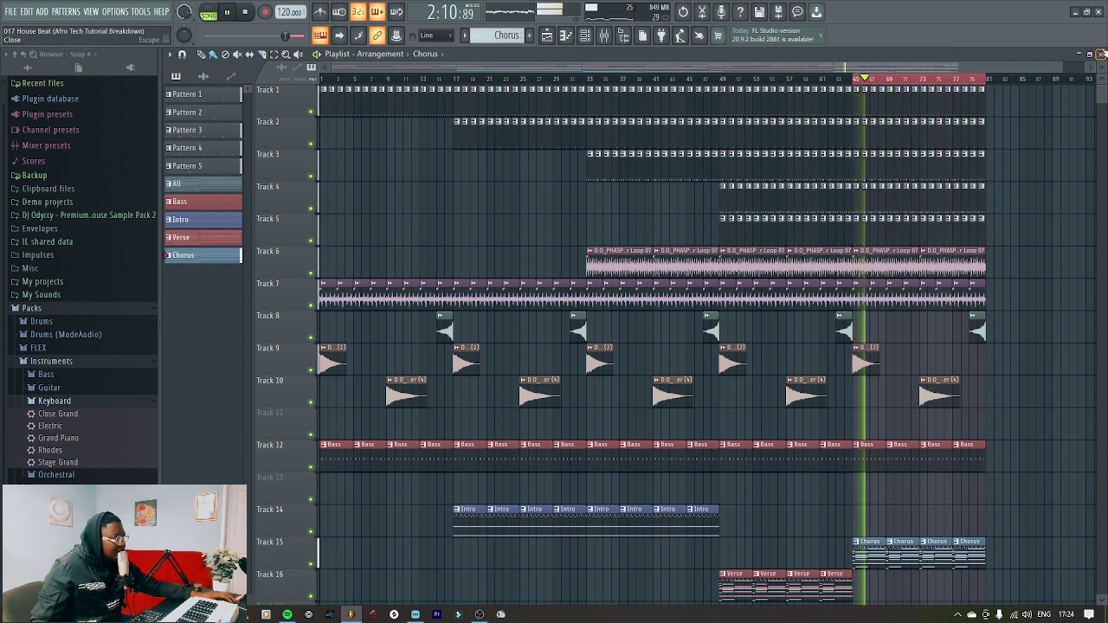
# - Close the playlist, flip between mixer and channel rack, then reopen the playlist arrangement
pyautogui.click(1101, 54)
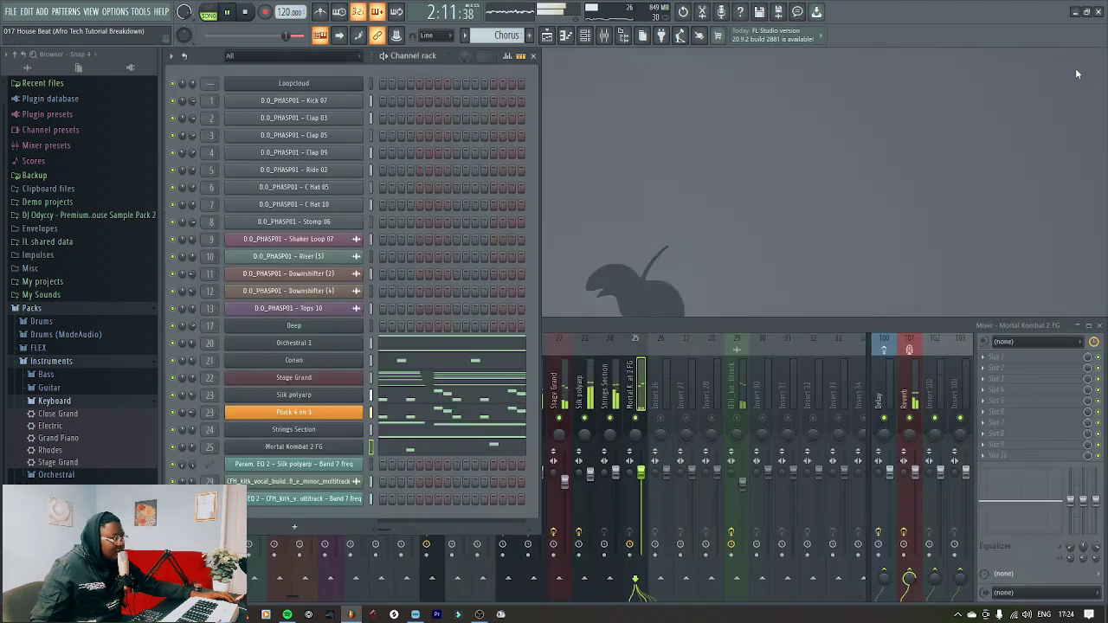
pyautogui.click(663, 430)
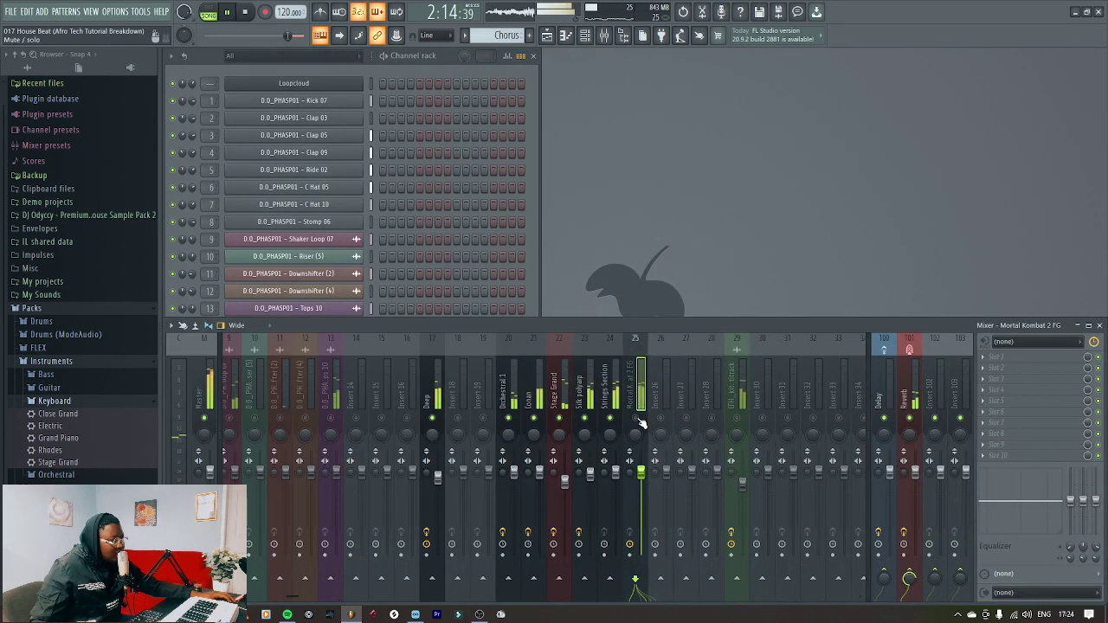
pyautogui.click(531, 293)
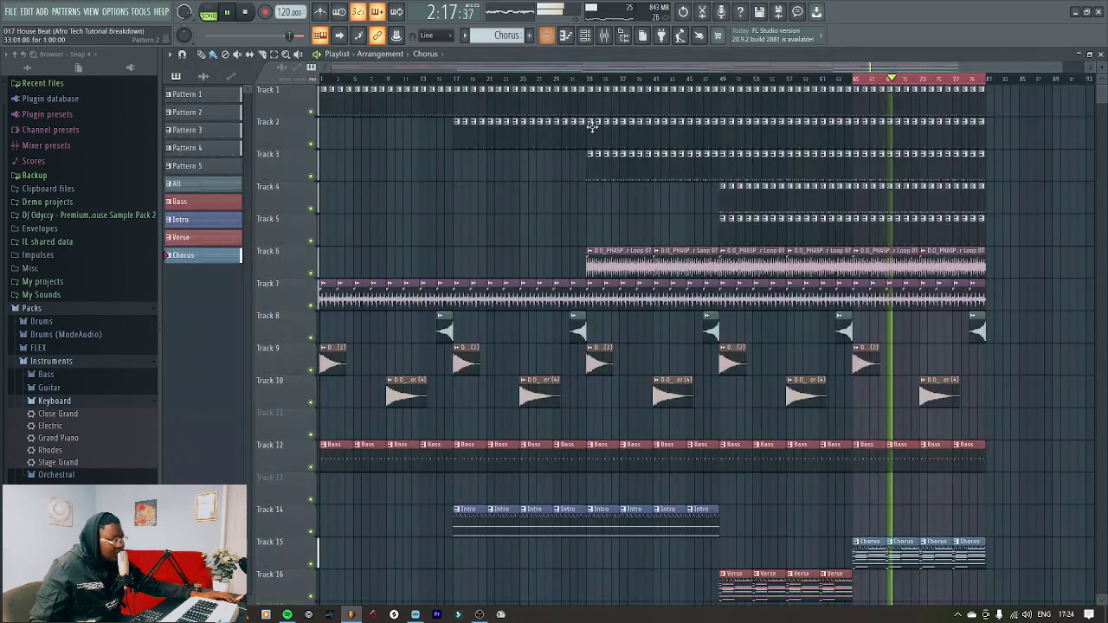
pyautogui.click(548, 35)
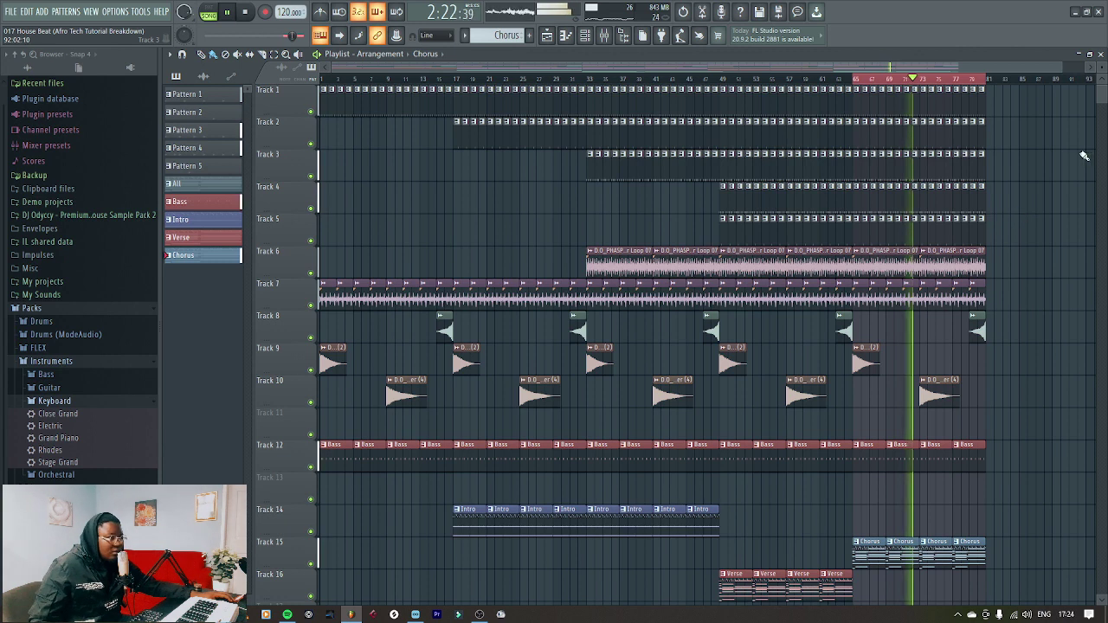
# - Stop the chorus, replay it with the mixer in front, then bring the playlist back
pyautogui.press('space')
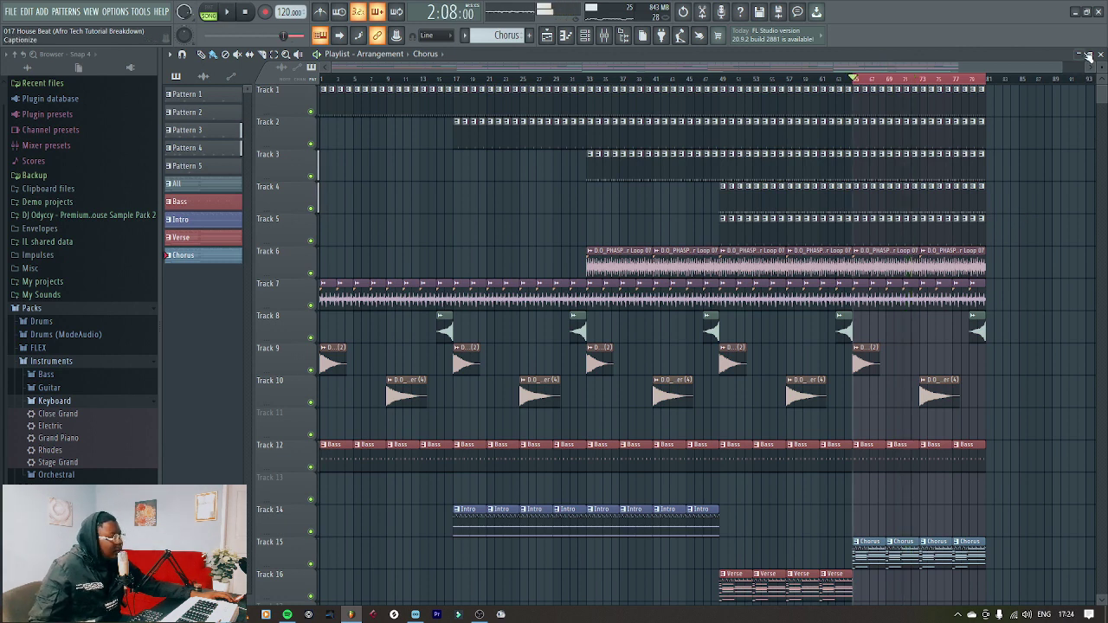
pyautogui.click(1101, 54)
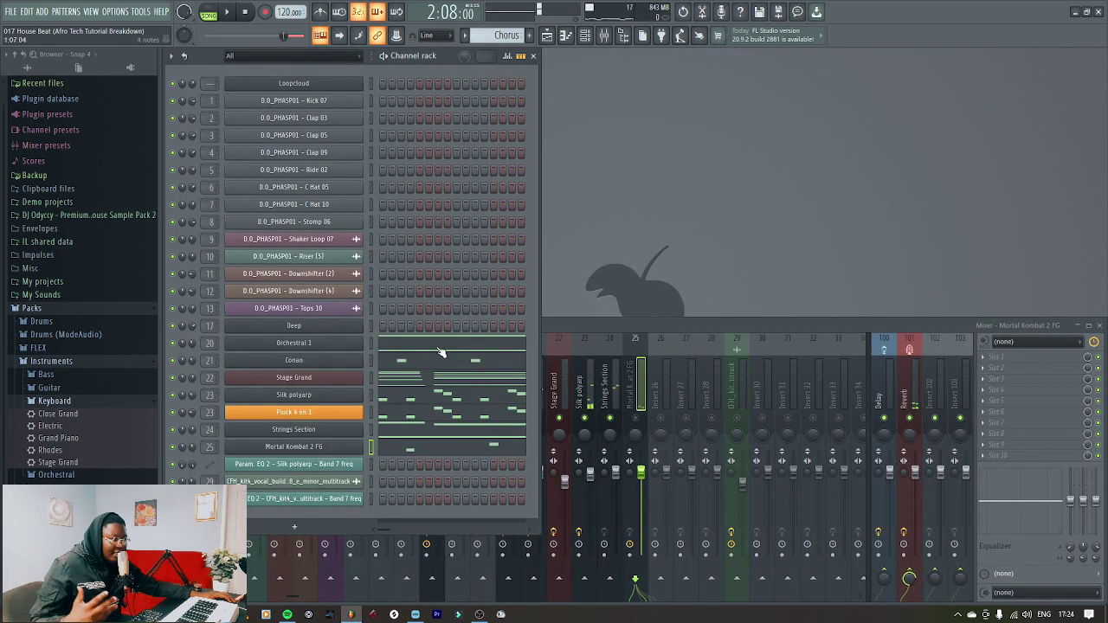
pyautogui.click(290, 592)
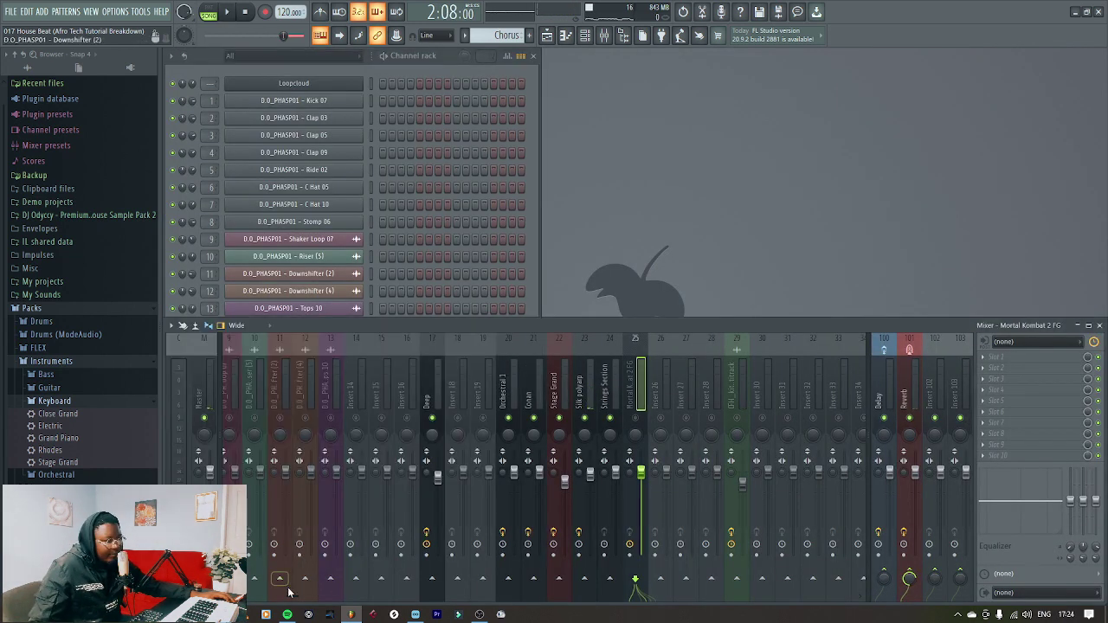
pyautogui.scroll(3, 291, 596)
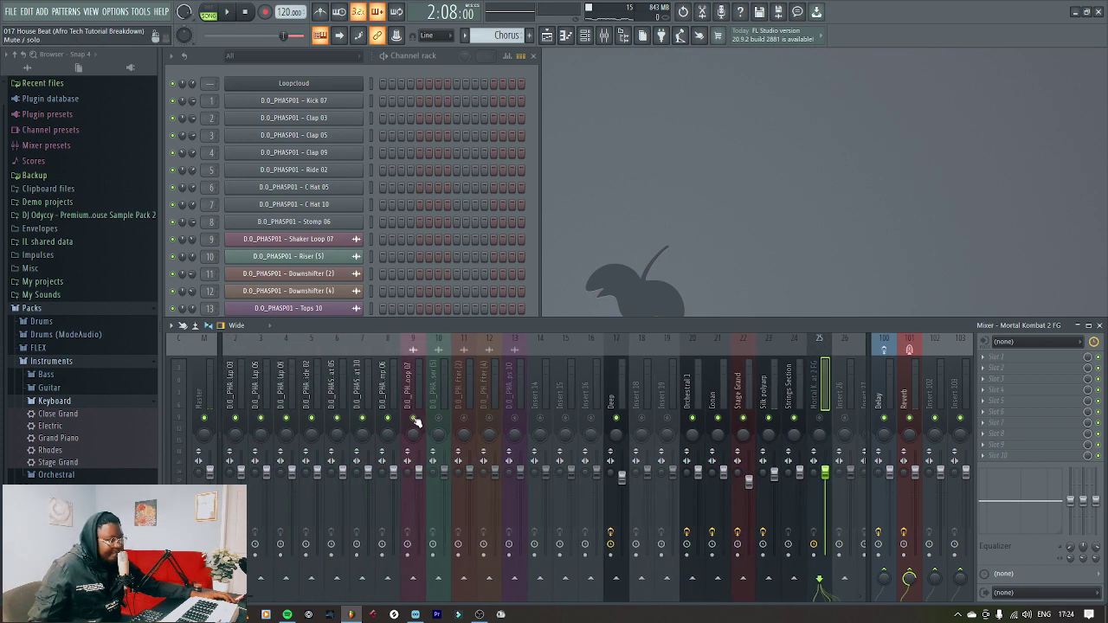
pyautogui.press('space')
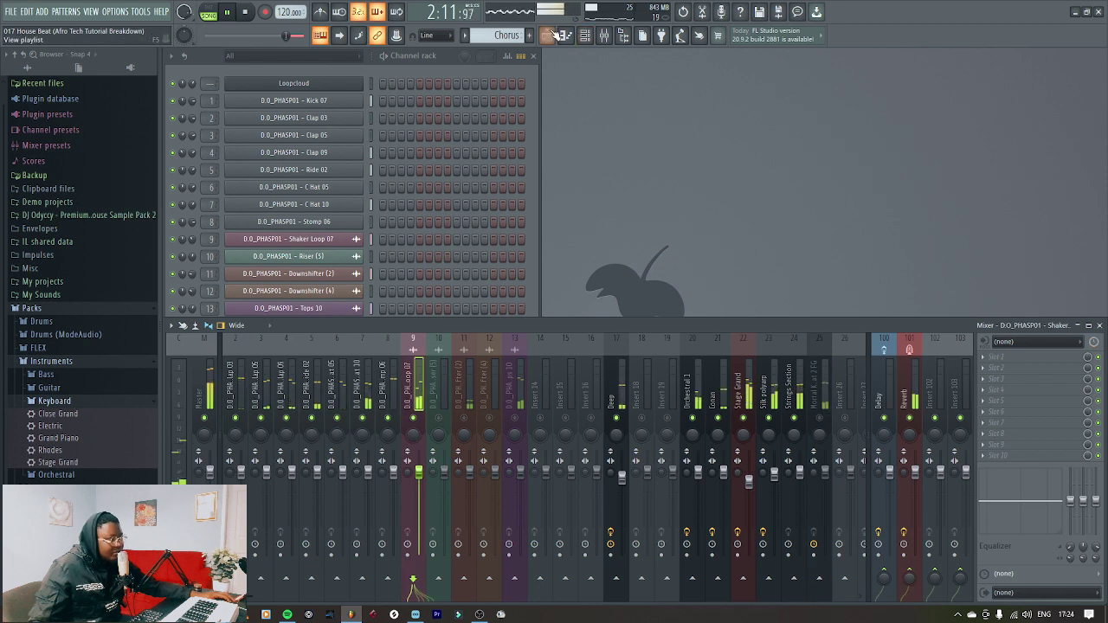
pyautogui.click(546, 34)
# - Inspect the Shaker Loop 07 and Tops 10 sample settings, stopping playback in between
pyautogui.doubleClick(598, 259)
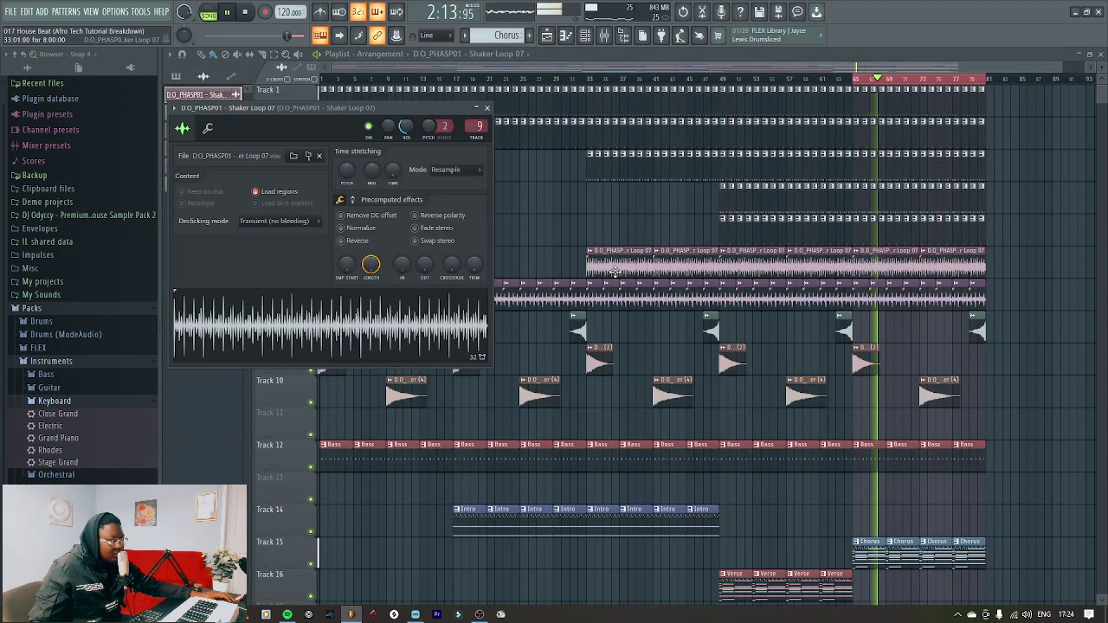
pyautogui.click(487, 108)
pyautogui.press('space')
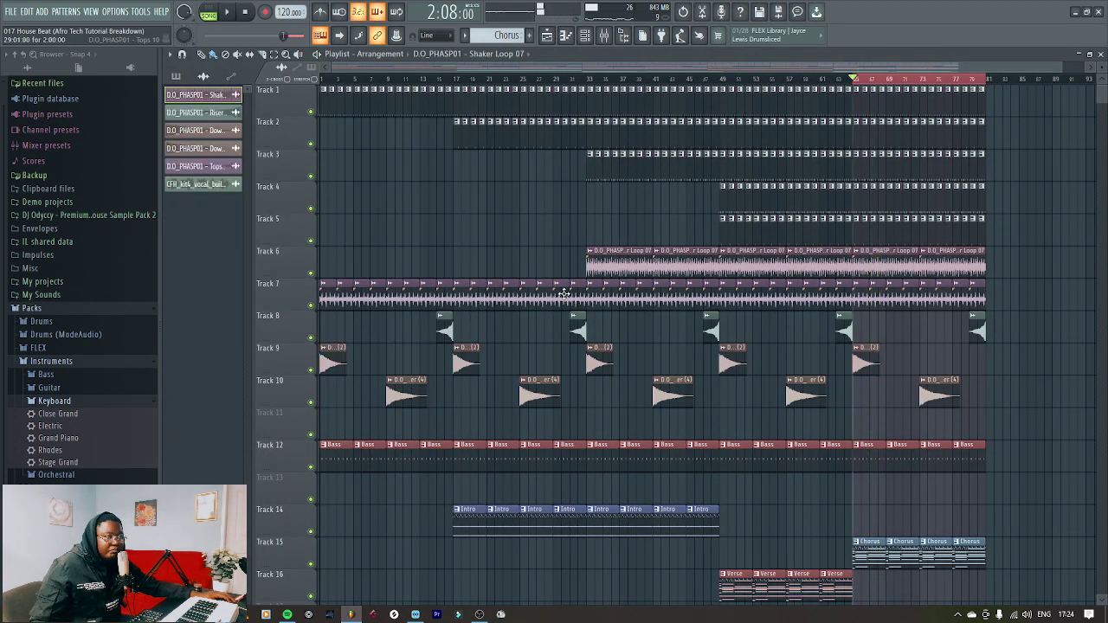
pyautogui.doubleClick(606, 154)
pyautogui.click(487, 108)
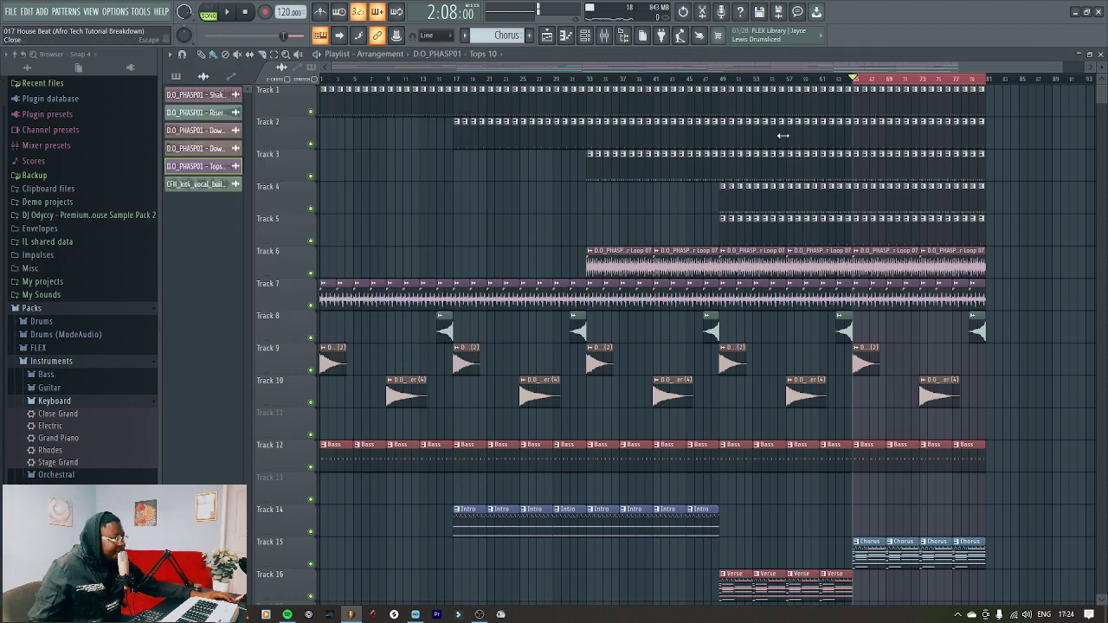
# - Audition the tops through the mixer, stop at the start marker, then recheck and close the mixer
pyautogui.click(604, 34)
pyautogui.press('space')
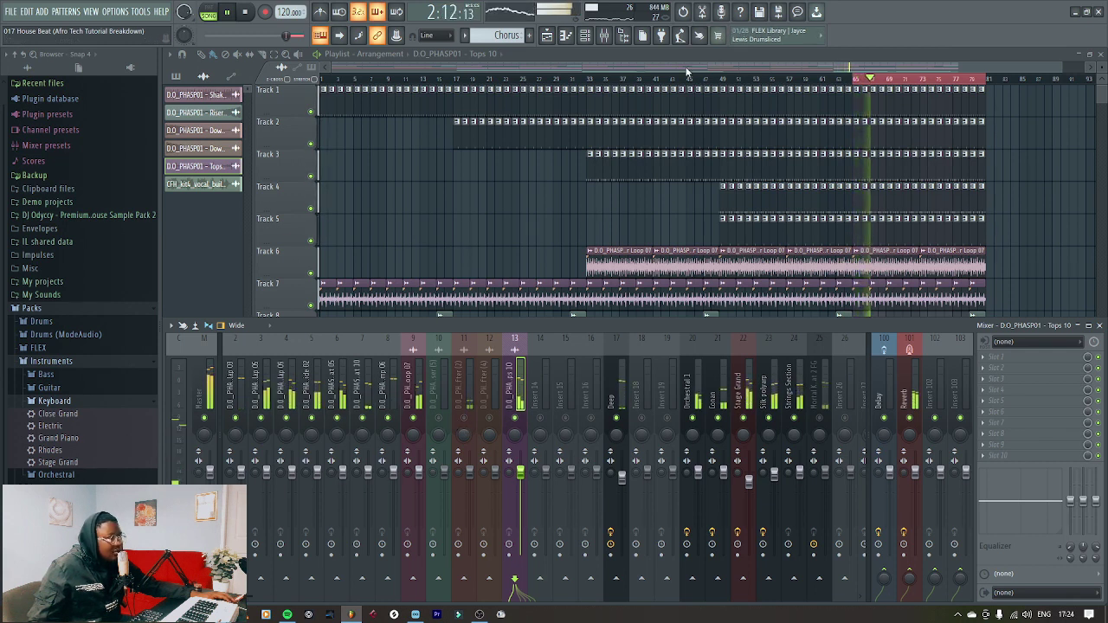
pyautogui.press('F9')
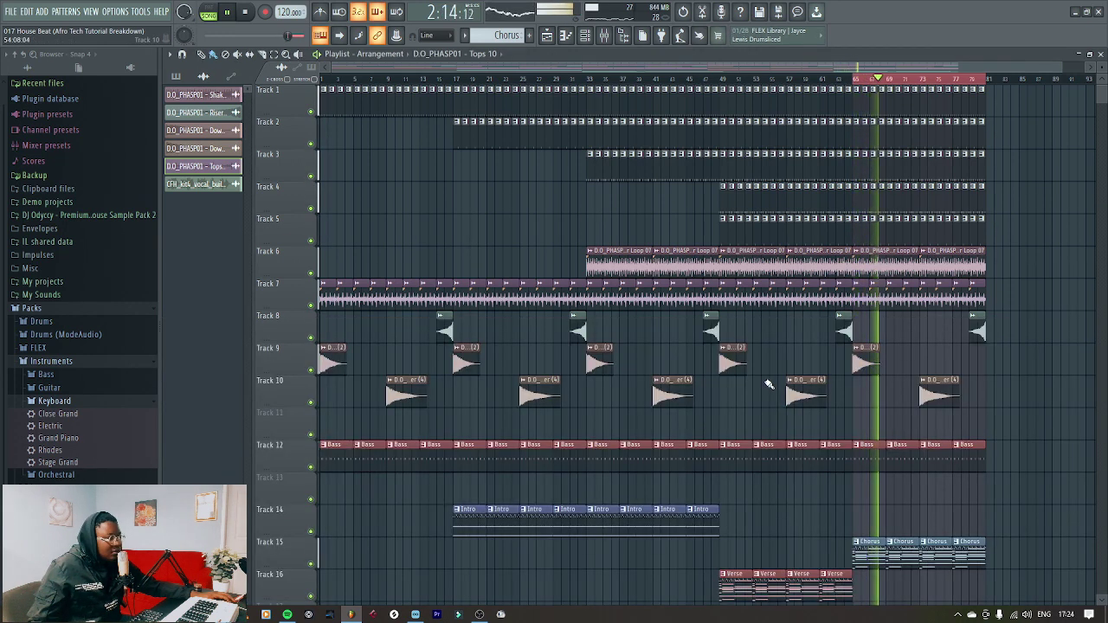
pyautogui.press('space')
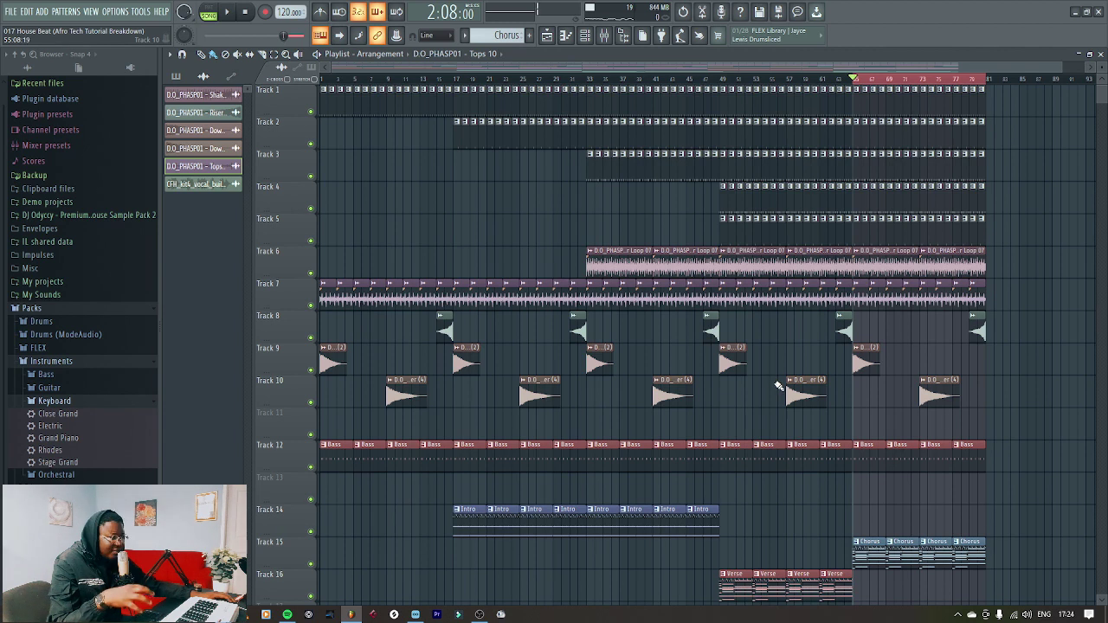
pyautogui.click(604, 35)
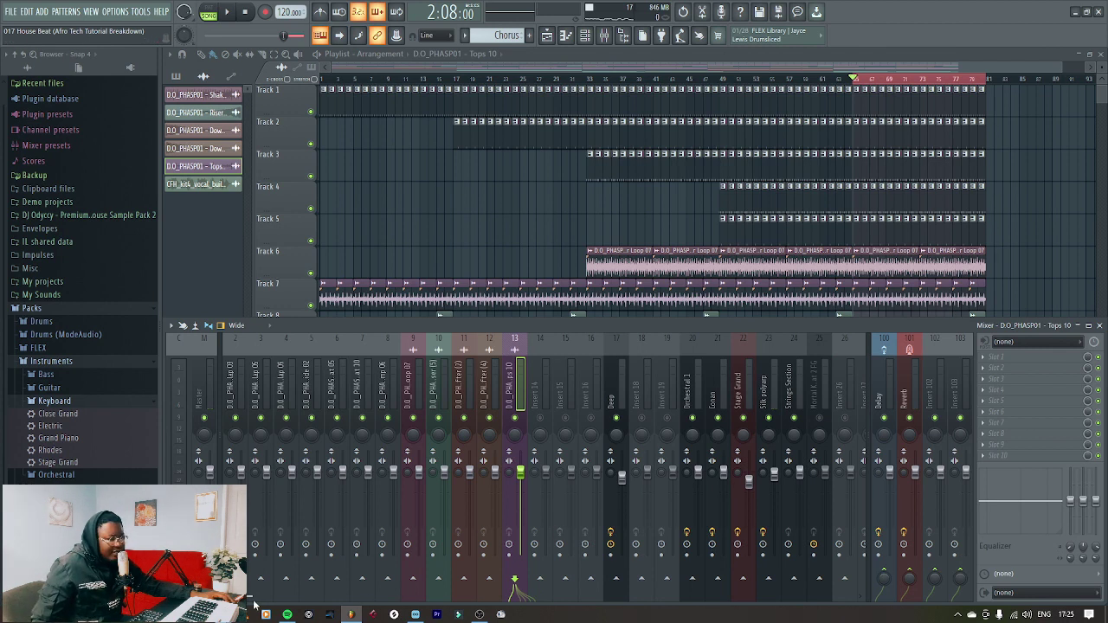
pyautogui.hscroll(5, 669, 422)
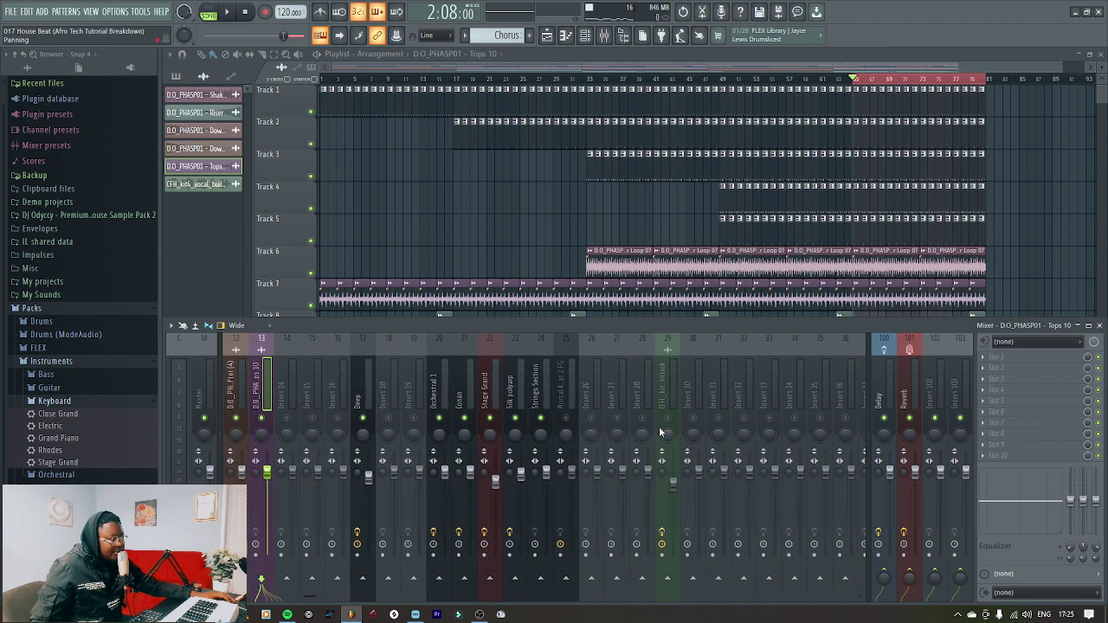
pyautogui.click(837, 53)
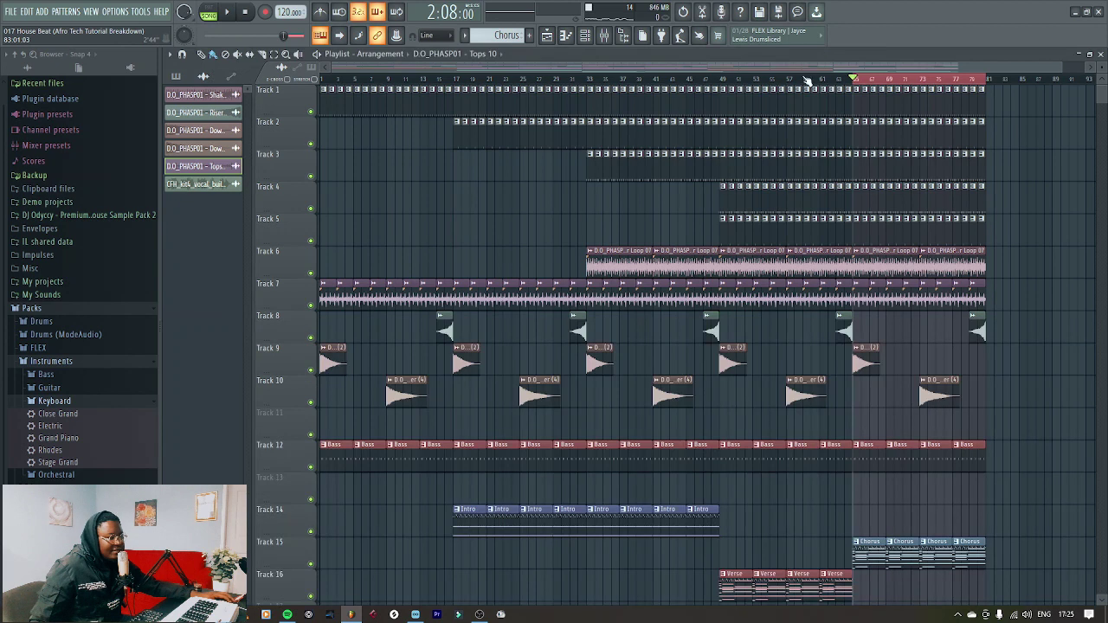
# - Look up house chorus vocals in Loopcloud, then return to FL Studio
pyautogui.click(416, 615)
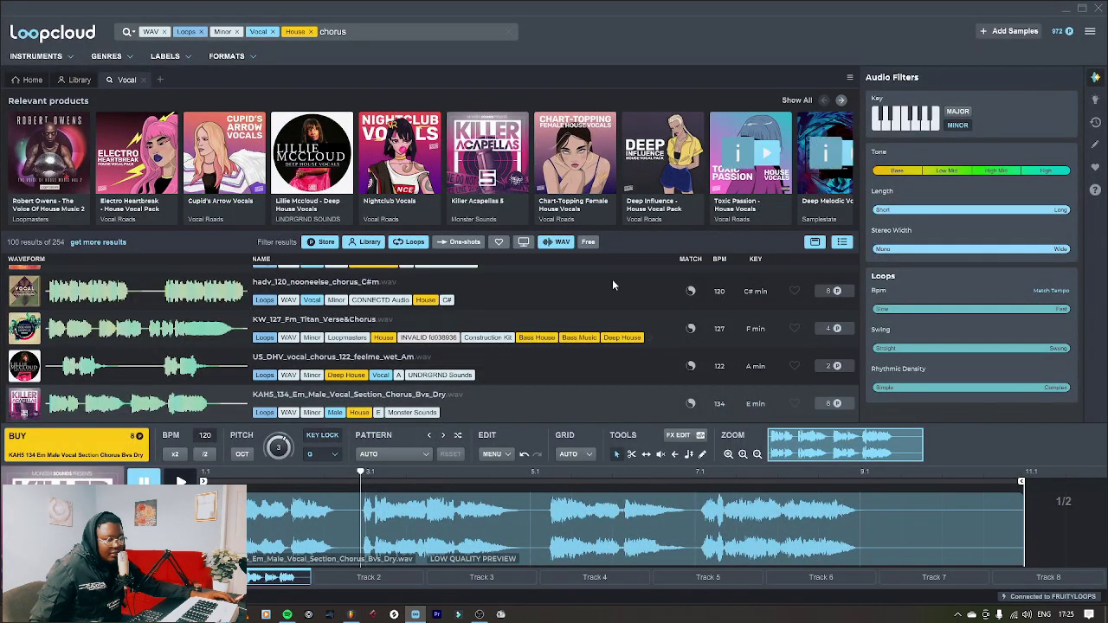
pyautogui.moveTo(903, 390)
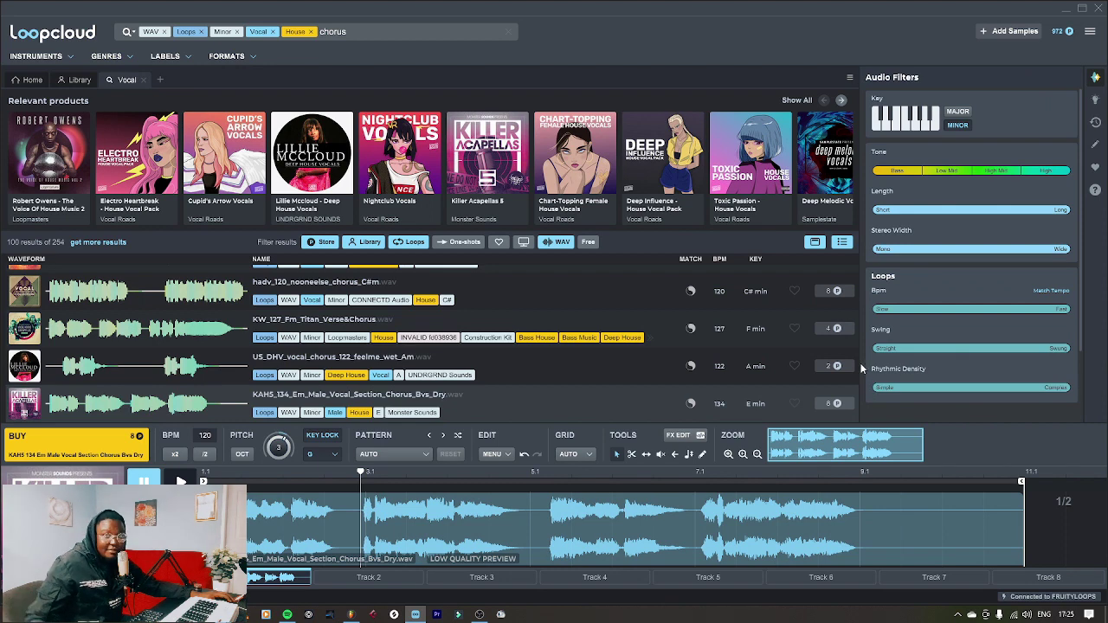
pyautogui.hotkey('alt', 'Tab')
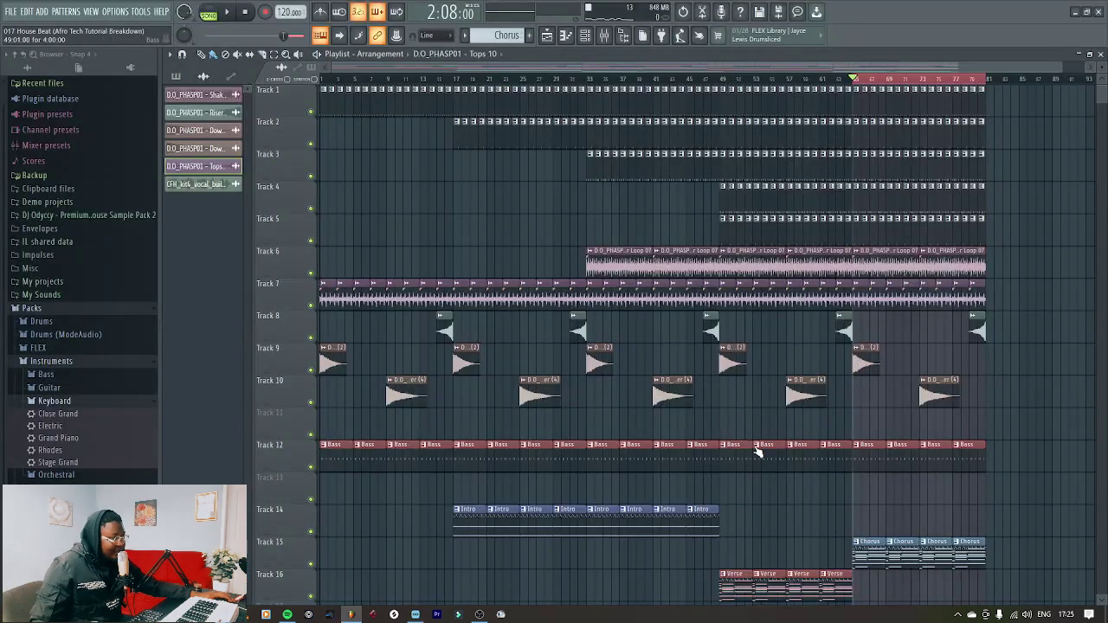
# - Set the song position to bar 33 and start playback from there
pyautogui.scroll(-6, 757, 450)
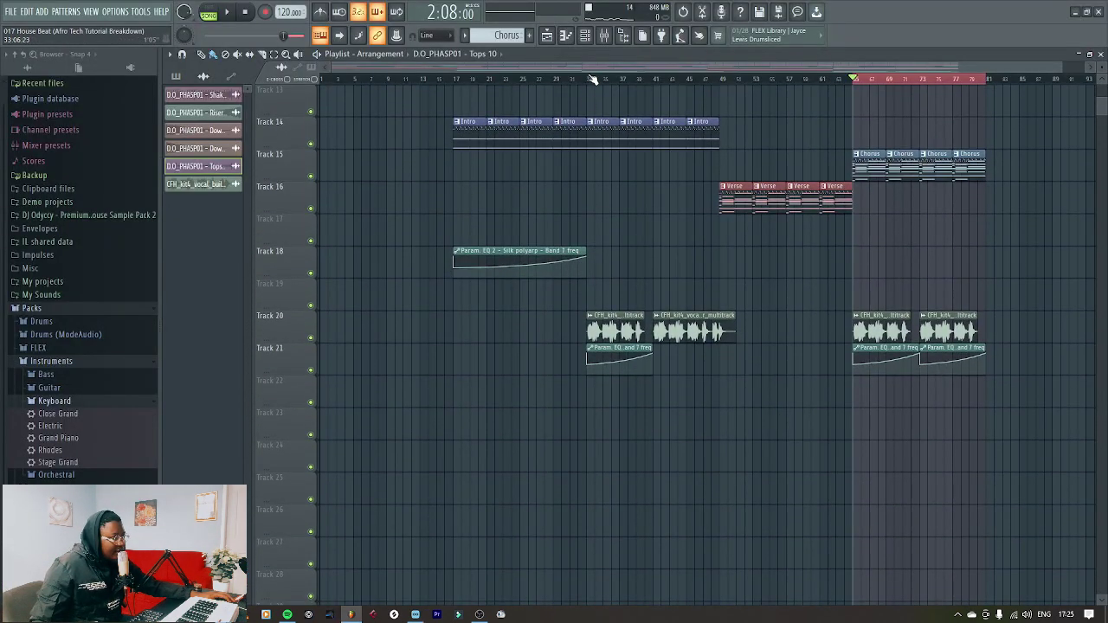
pyautogui.click(590, 78)
pyautogui.press('space')
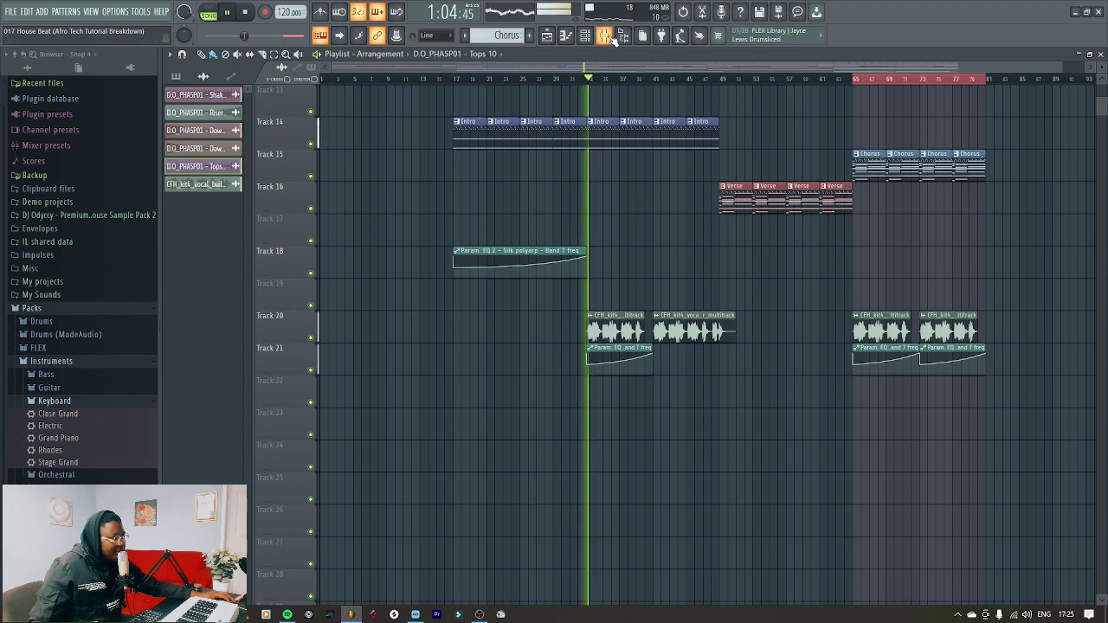
# - Watch the mixer during playback, hide it, check the vocal and EQ tracks, then stop
pyautogui.click(621, 36)
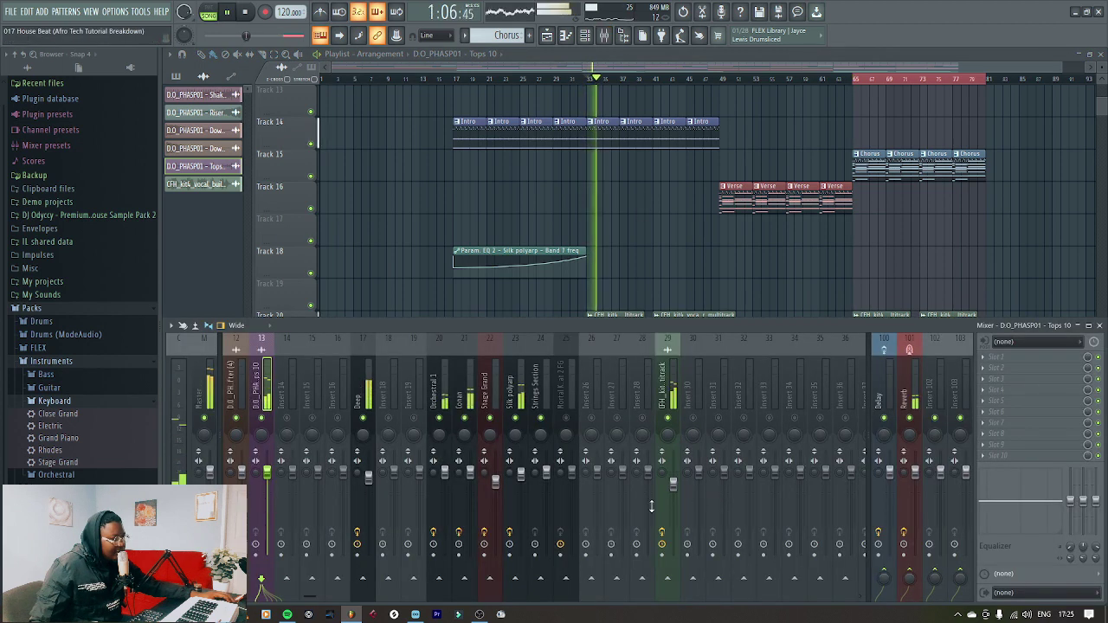
pyautogui.hscroll(-6, 312, 599)
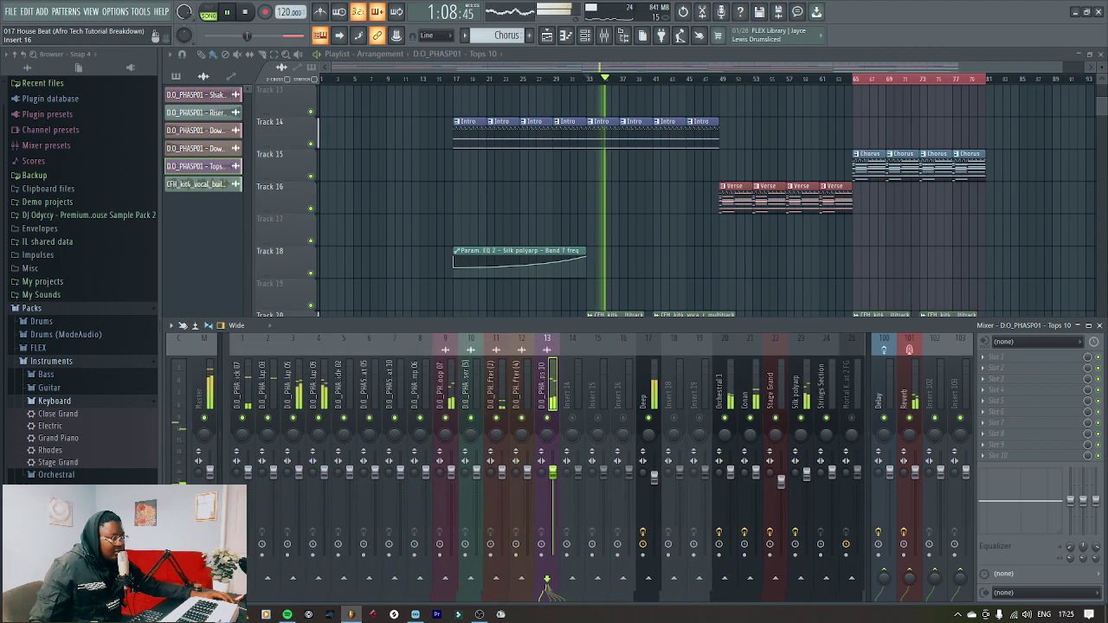
pyautogui.hscroll(1, 246, 599)
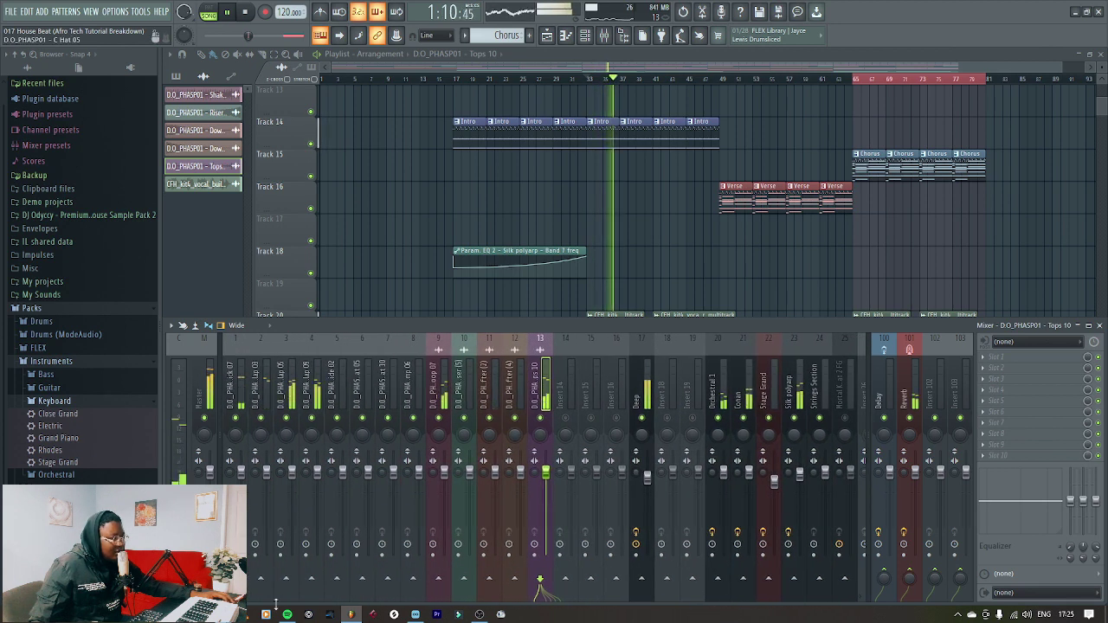
pyautogui.hscroll(8, 247, 599)
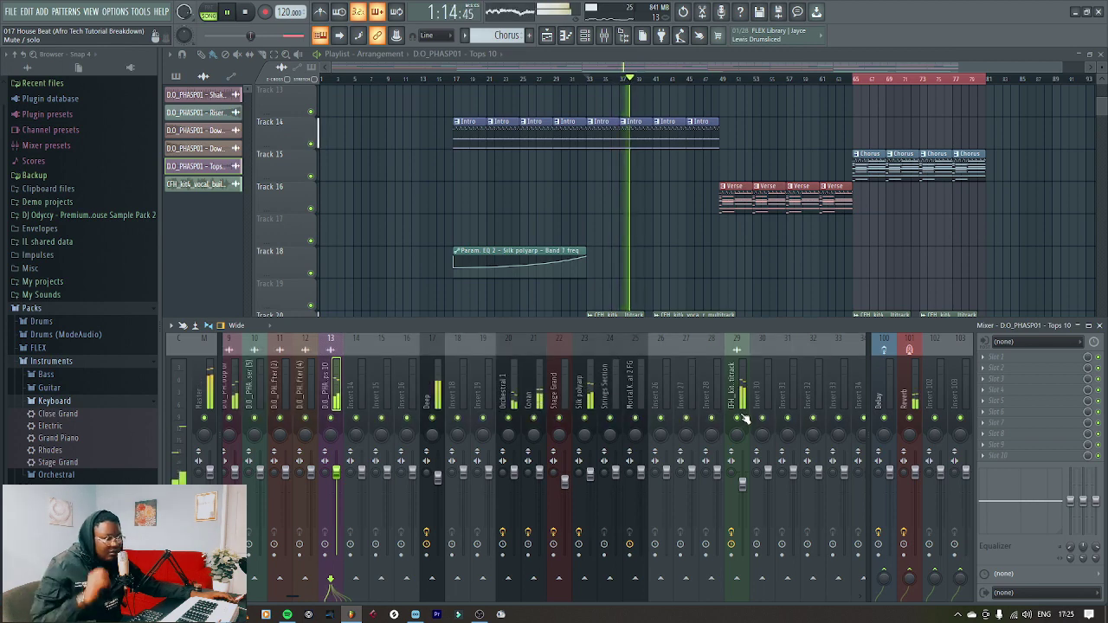
pyautogui.press('F9')
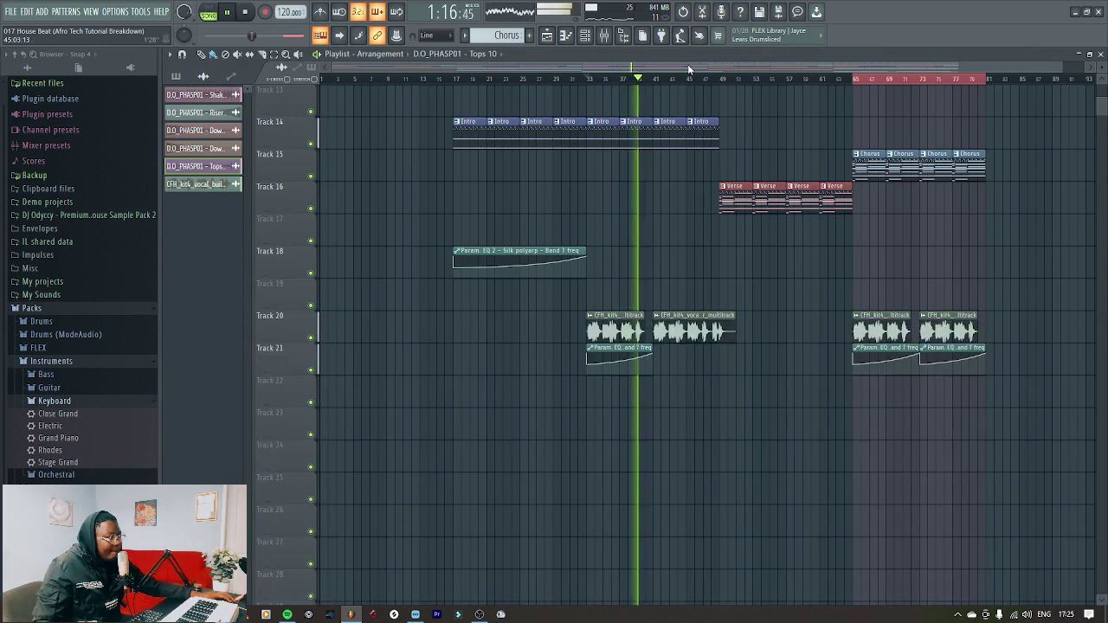
pyautogui.scroll(12, 780, 471)
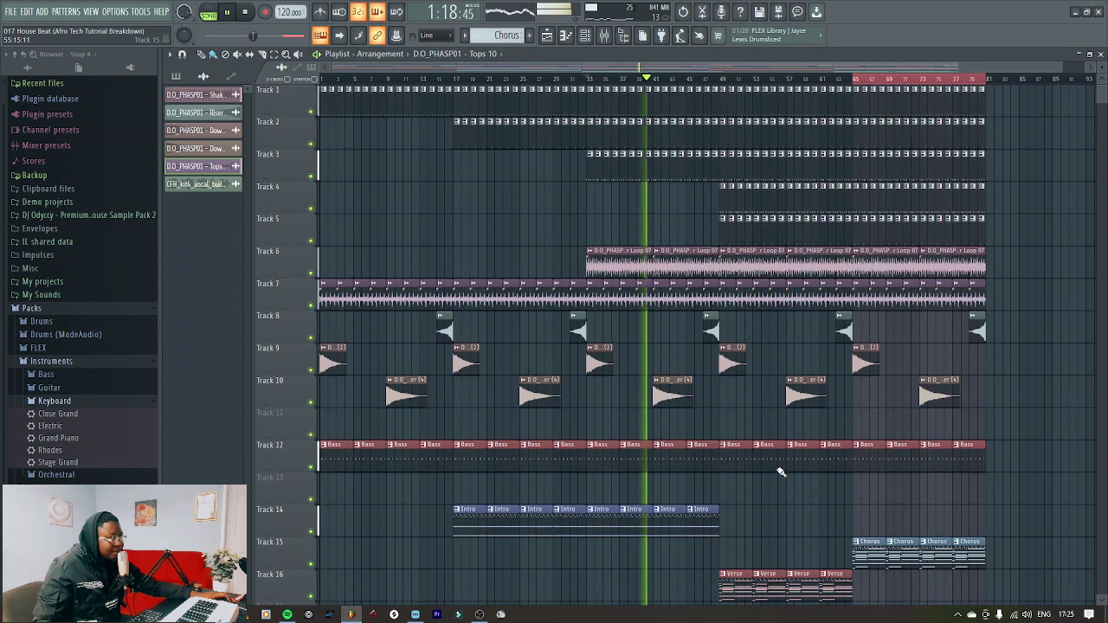
pyautogui.scroll(-8, 781, 472)
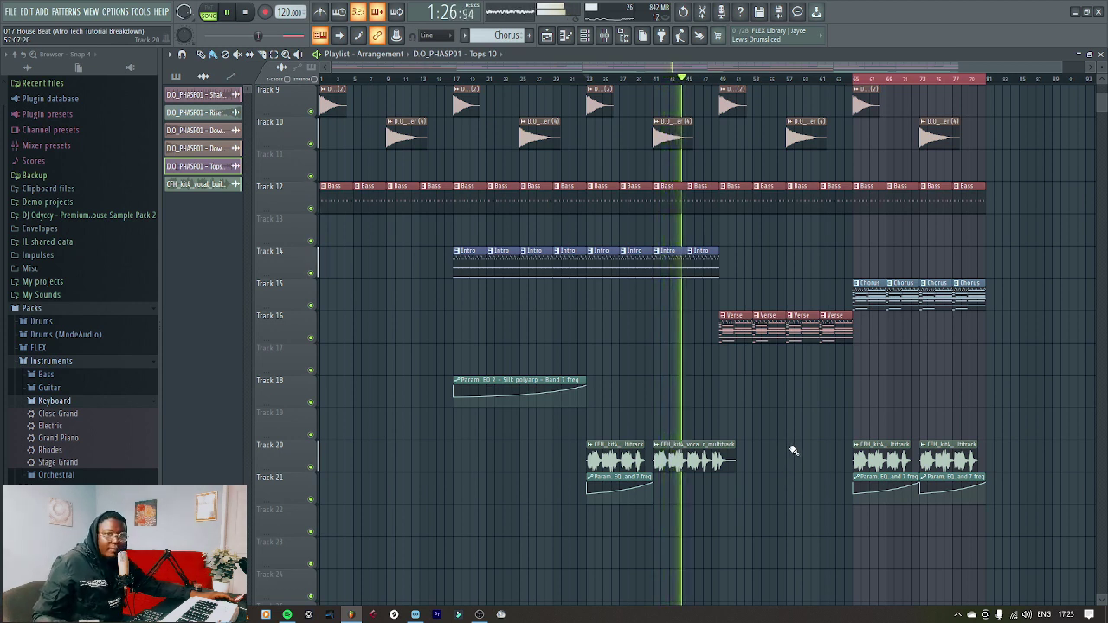
pyautogui.press('space')
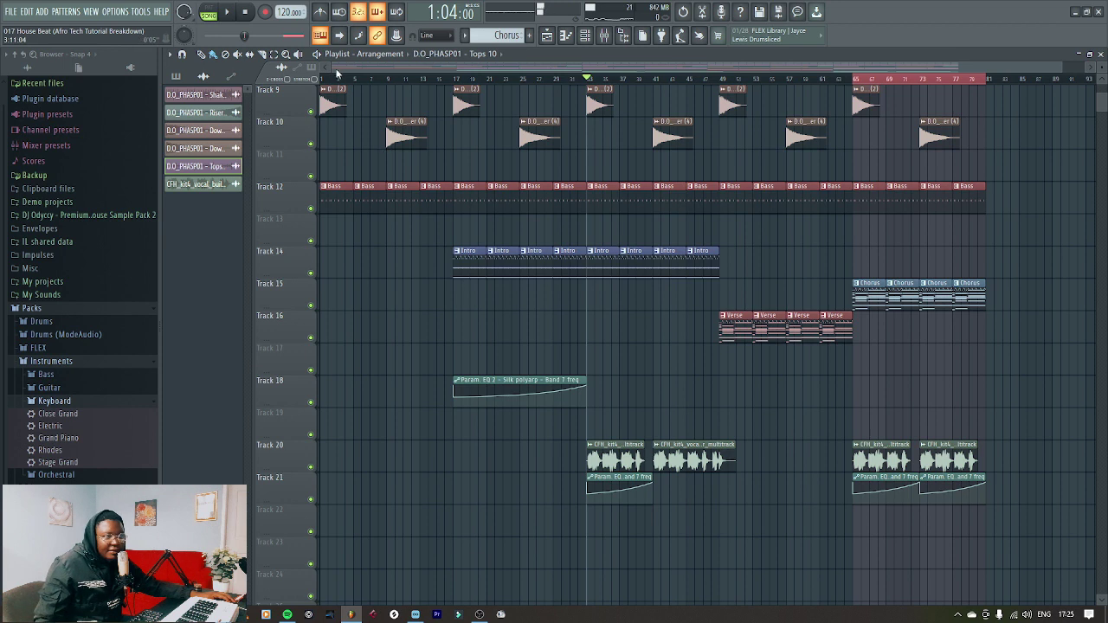